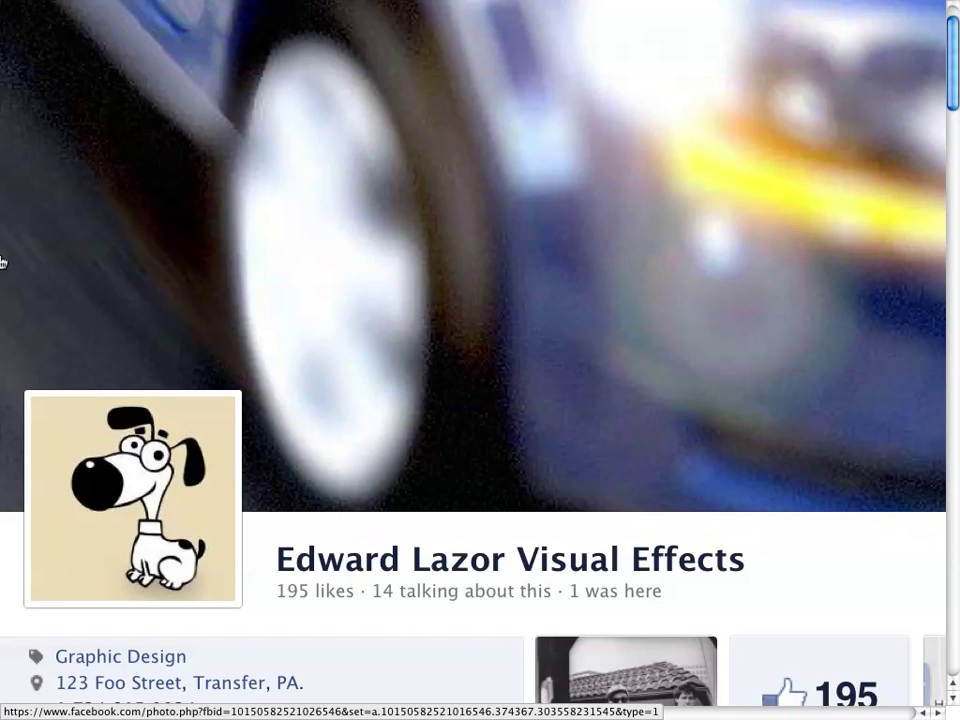
# Step: Switch away from Chrome and launch Blender from the Dock
pyautogui.press('super+Tab')
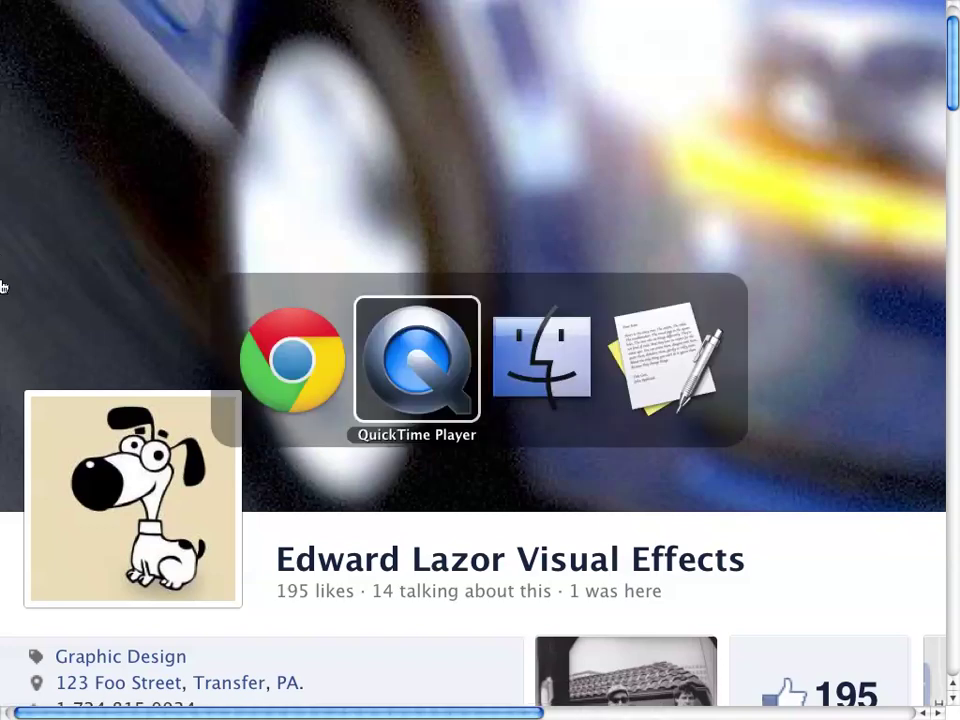
pyautogui.press('super+Tab')
pyautogui.click(30, 288)
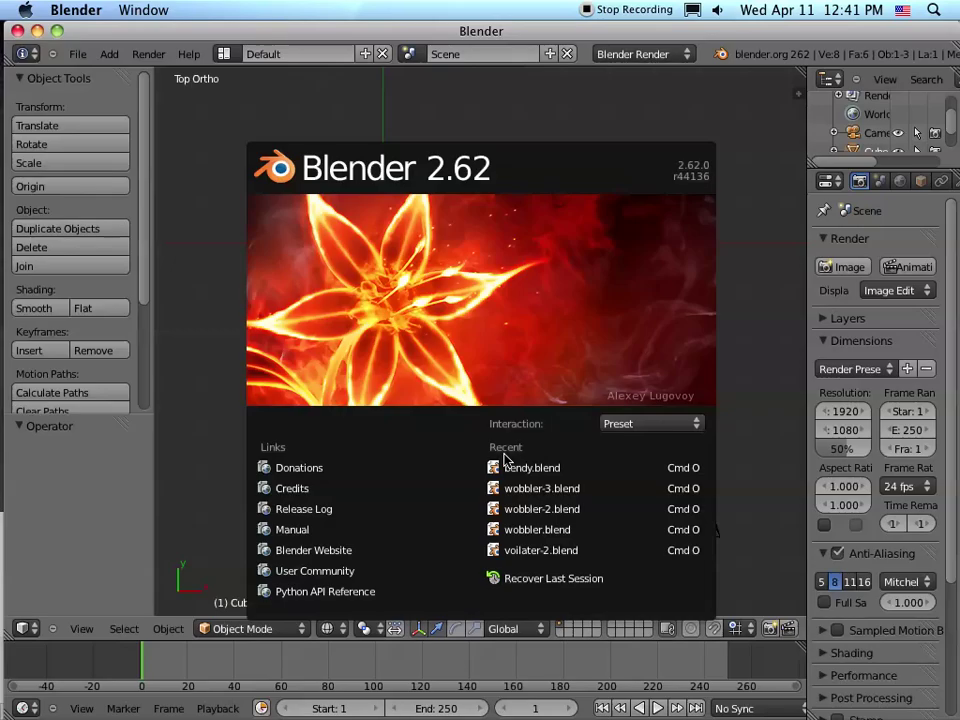
# Step: Dismiss the splash screen and frame the cube in the front orthographic view
pyautogui.click(216, 300)
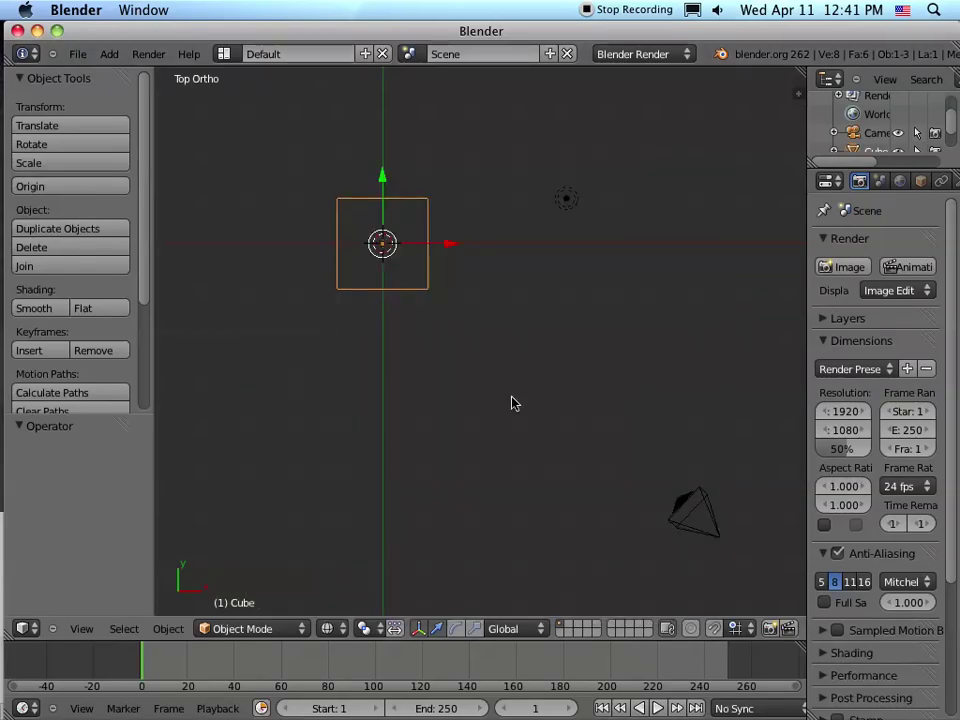
pyautogui.scroll(-1, 505, 399)
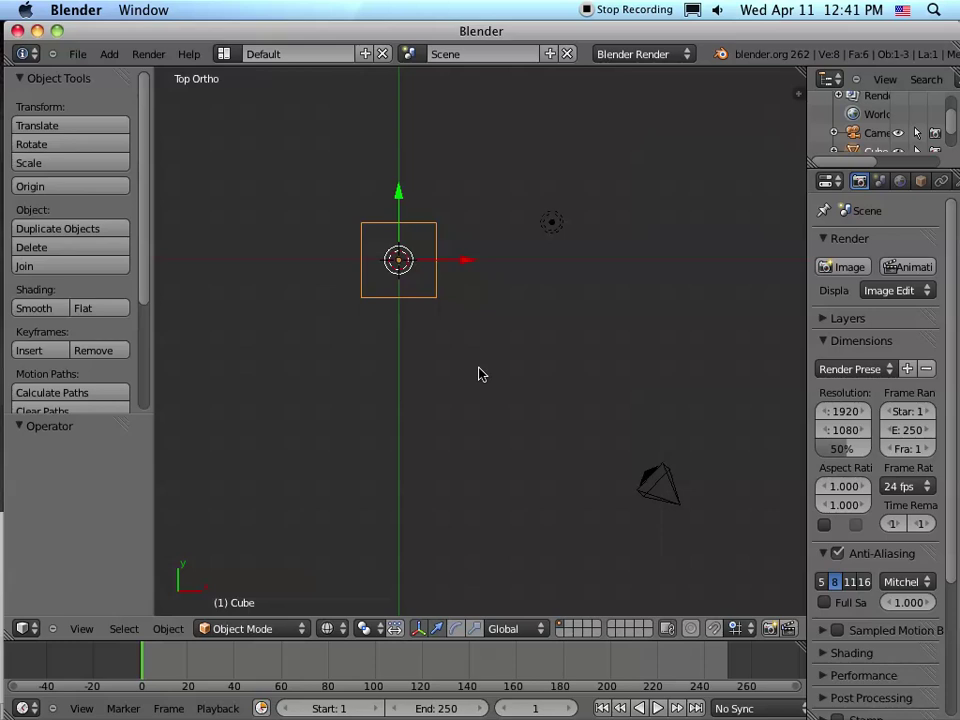
pyautogui.keyDown('shift'); pyautogui.moveTo(480, 375); pyautogui.dragTo(537, 440, button='middle'); pyautogui.keyUp('shift')
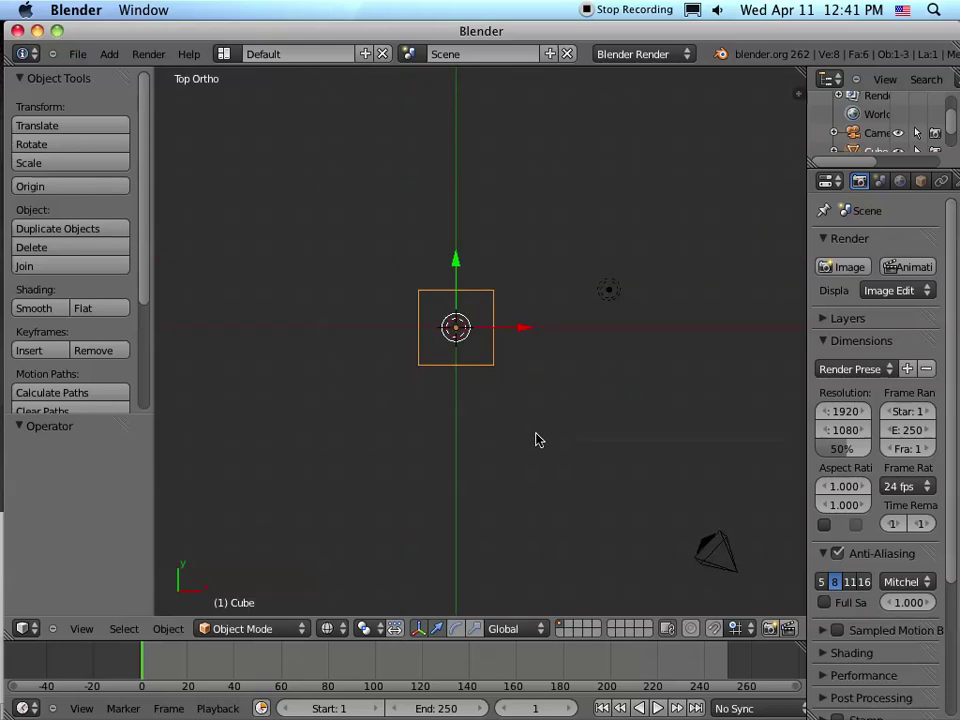
pyautogui.press('KP_0')
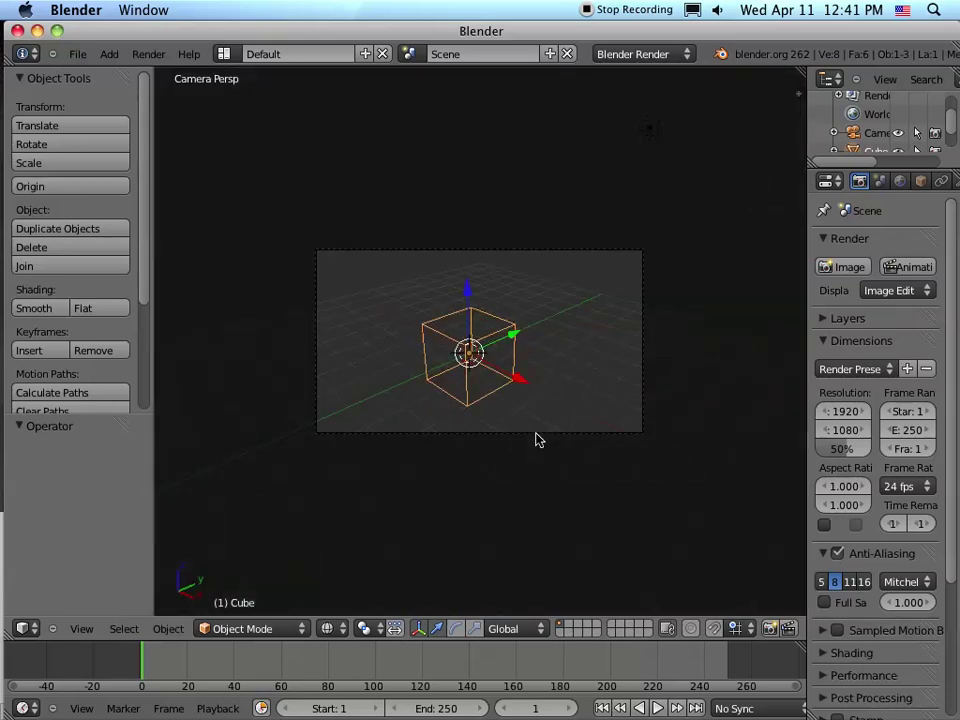
pyautogui.press('KP_1')
pyautogui.scroll(6, 536, 439)
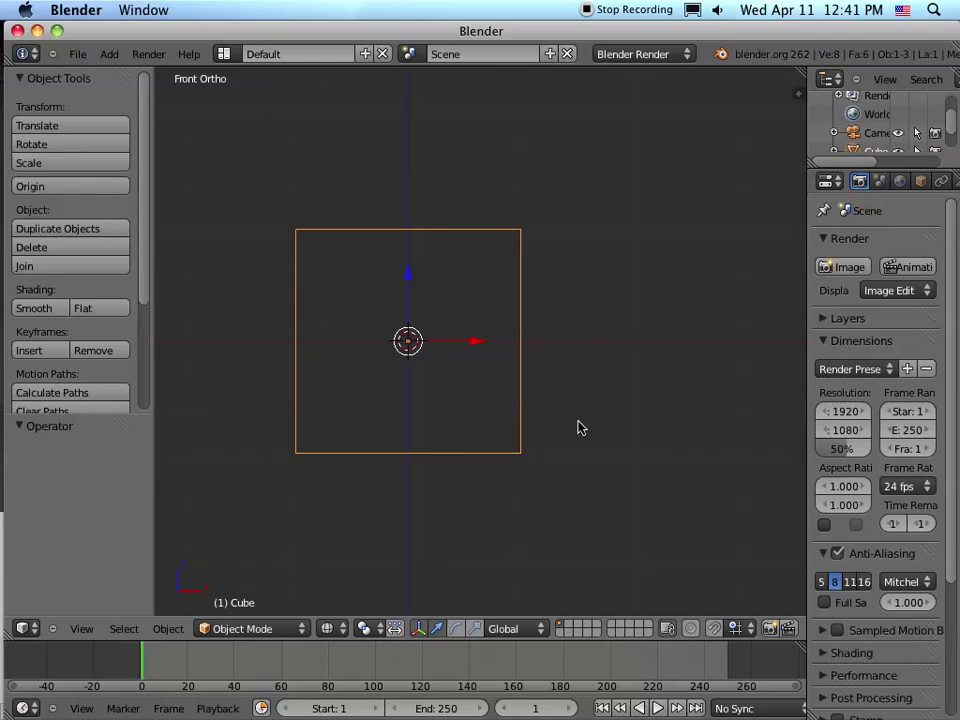
# Step: Subdivide the cube's mesh twice in Edit Mode, giving a 4×4 grid
pyautogui.press('Tab')
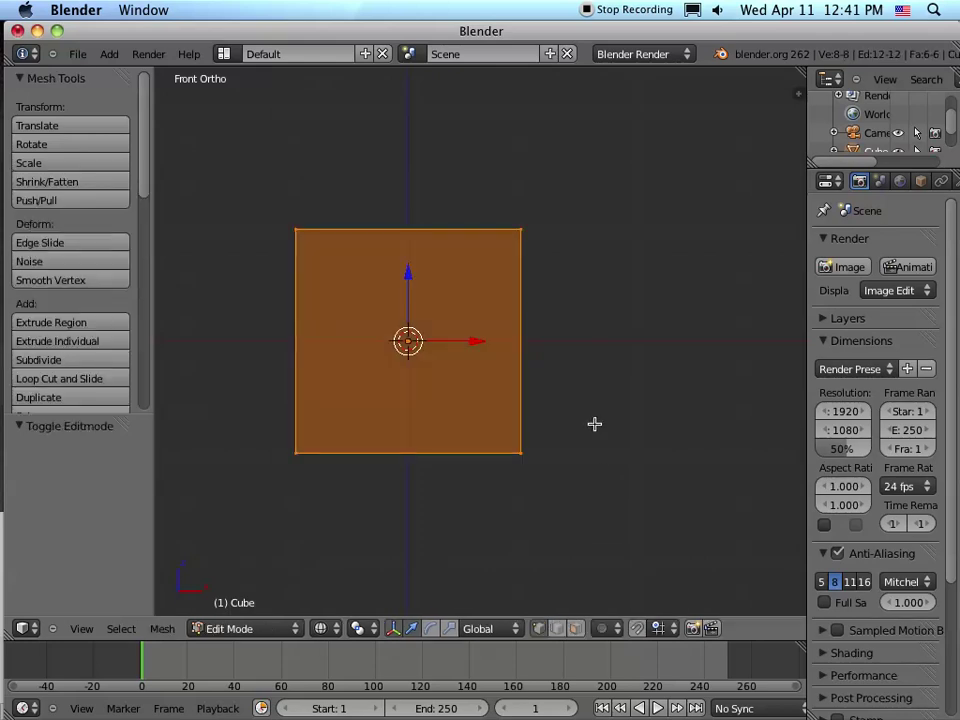
pyautogui.press('w')
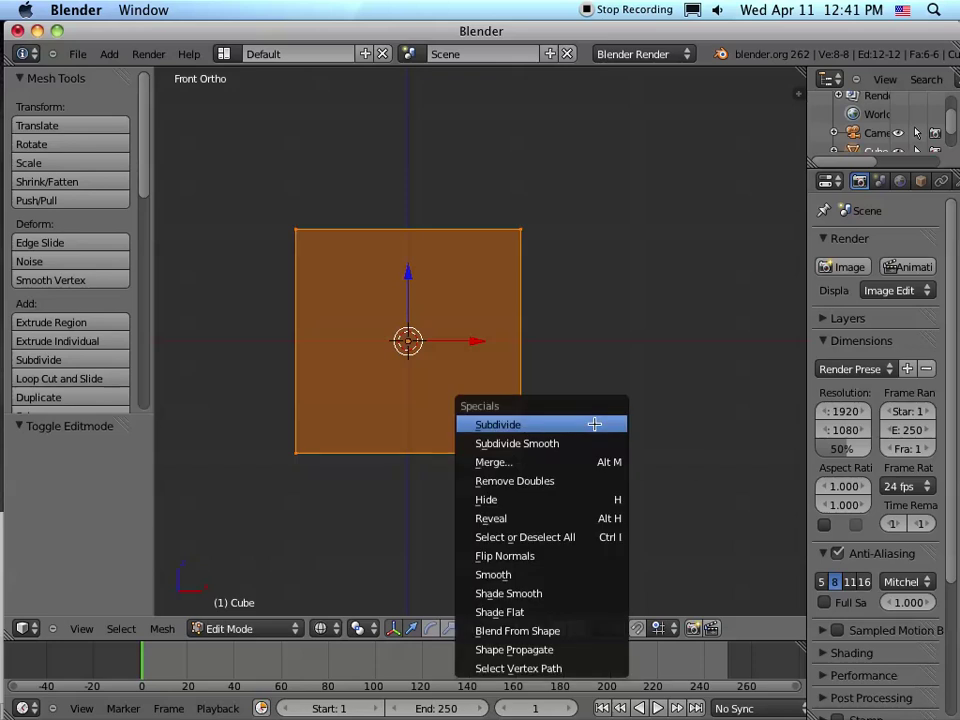
pyautogui.click(594, 424)
pyautogui.press('w')
pyautogui.click(594, 424)
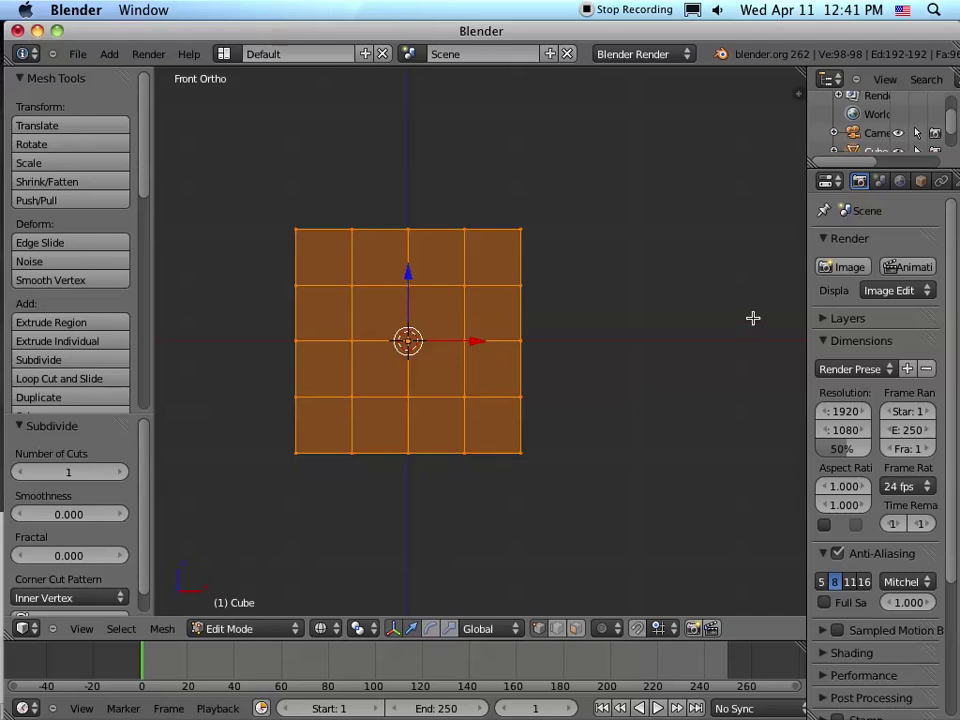
# Step: Return to Object Mode and add a Lattice modifier to the cube in the Modifiers tab
pyautogui.press('Tab')
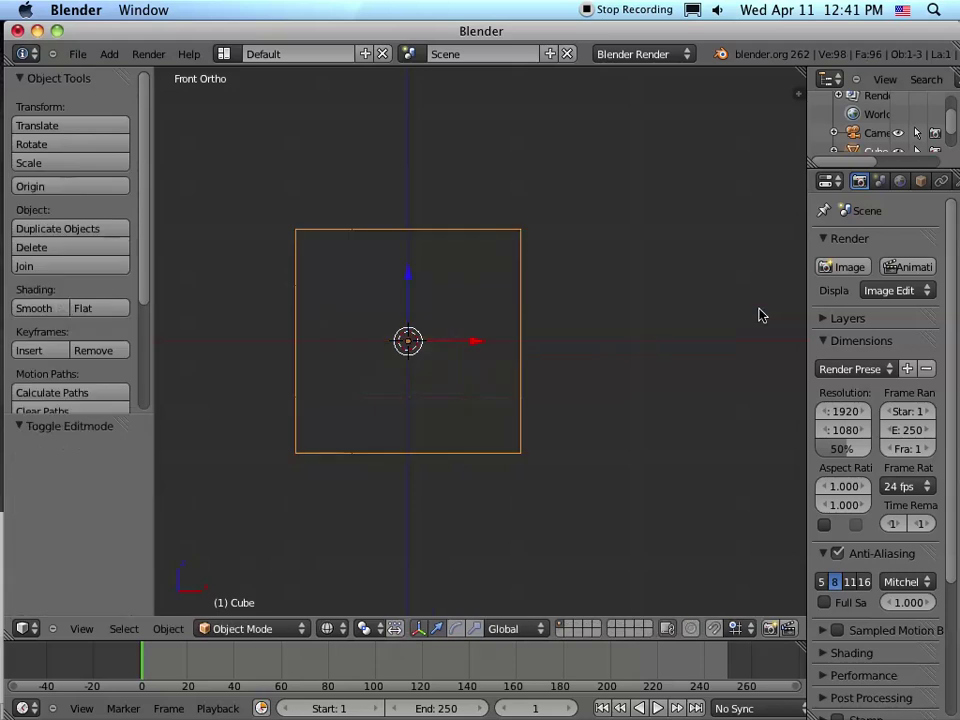
pyautogui.moveTo(810, 300); pyautogui.dragTo(696, 293)
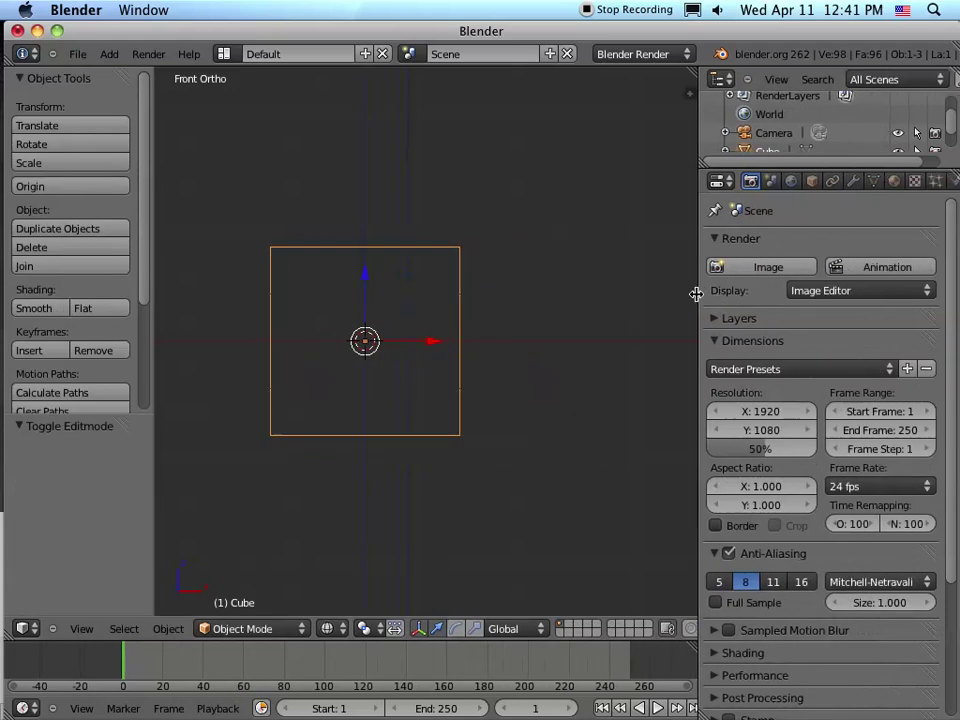
pyautogui.click(849, 181)
pyautogui.click(787, 267)
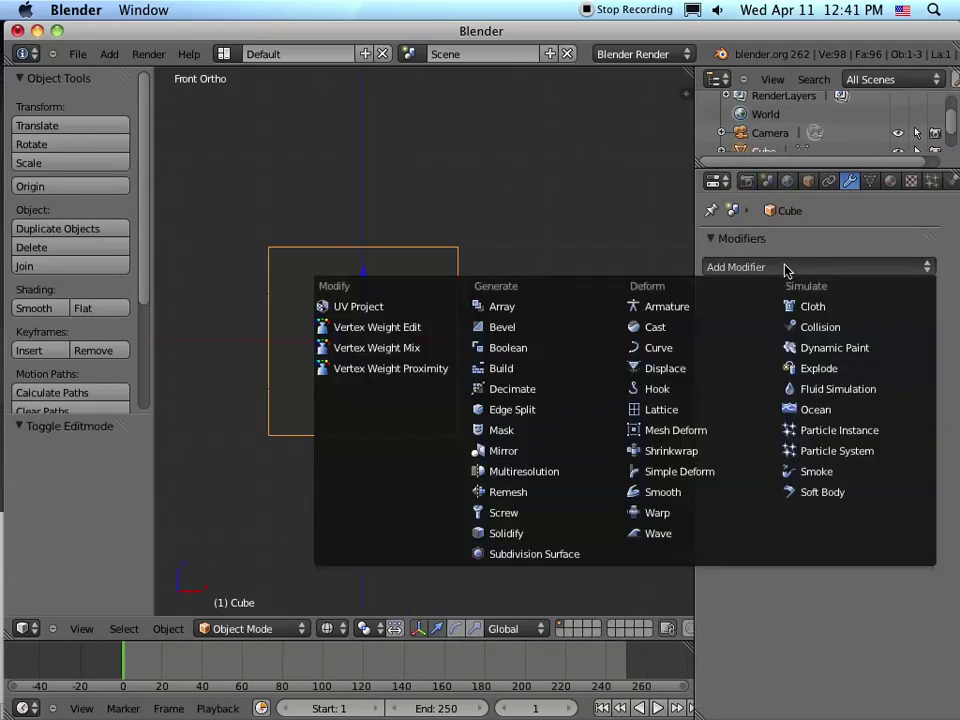
pyautogui.click(699, 413)
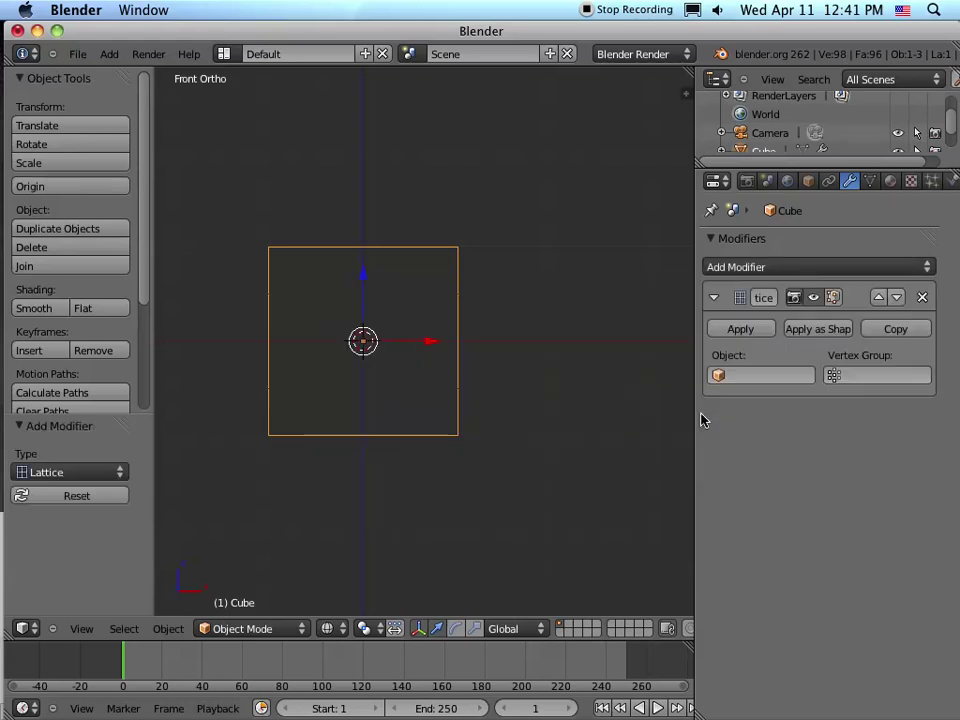
pyautogui.click(740, 375)
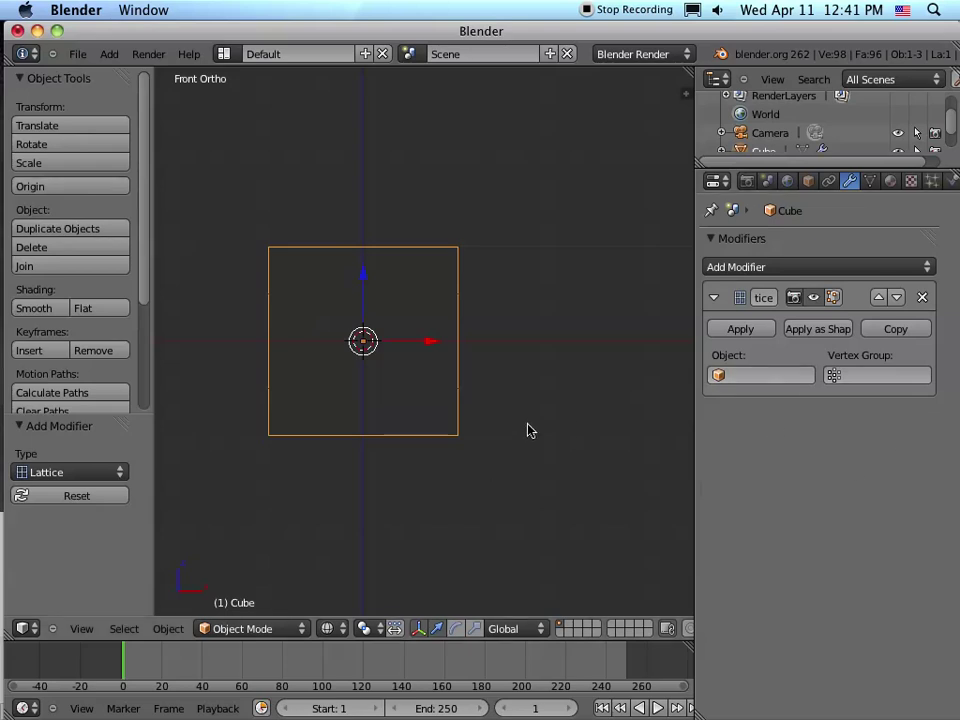
pyautogui.keyDown('shift'); pyautogui.moveTo(525, 422); pyautogui.dragTo(564, 431, button='middle'); pyautogui.keyUp('shift')
pyautogui.keyDown('shift'); pyautogui.scroll(2, 564, 431); pyautogui.keyUp('shift')
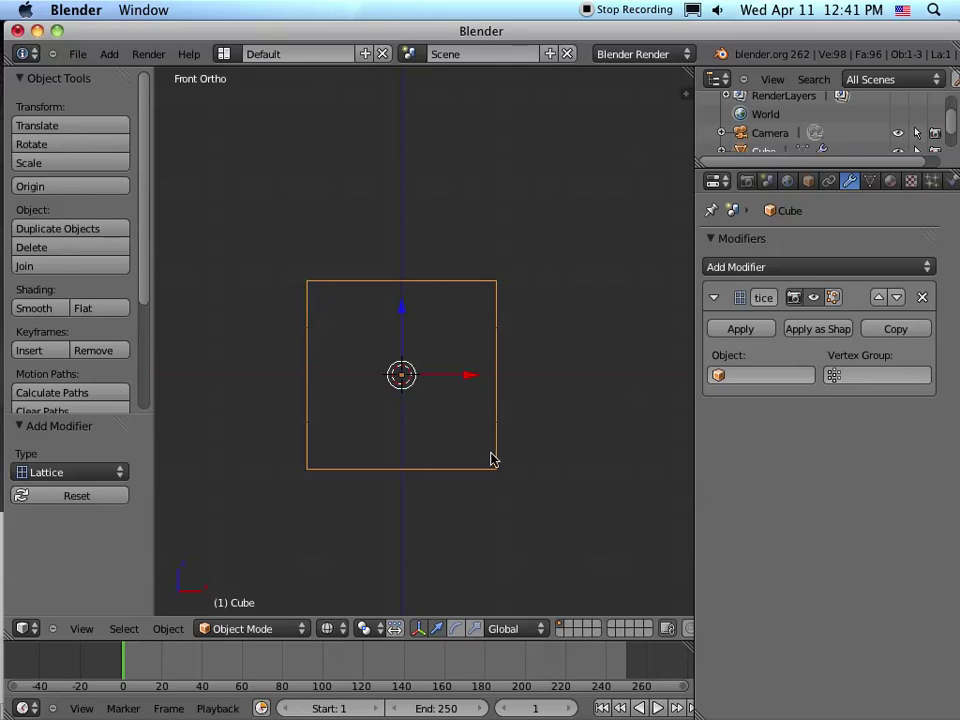
# Step: Add a lattice object and scale it to about 2.097 so it encloses the cube
pyautogui.hotkey('shift', 'a')
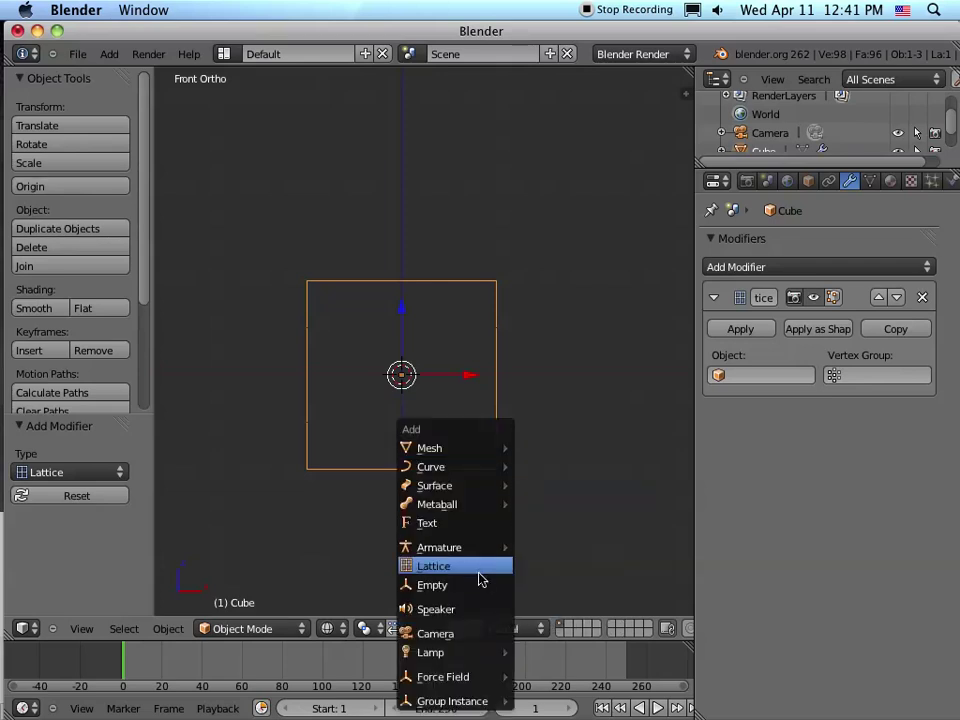
pyautogui.click(480, 579)
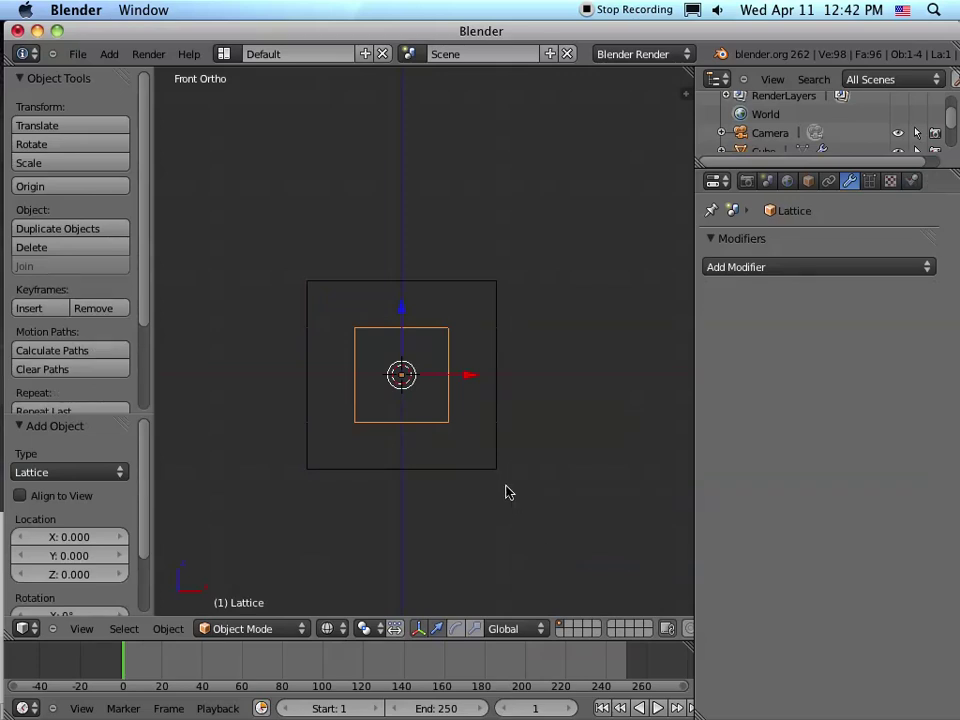
pyautogui.press('s')
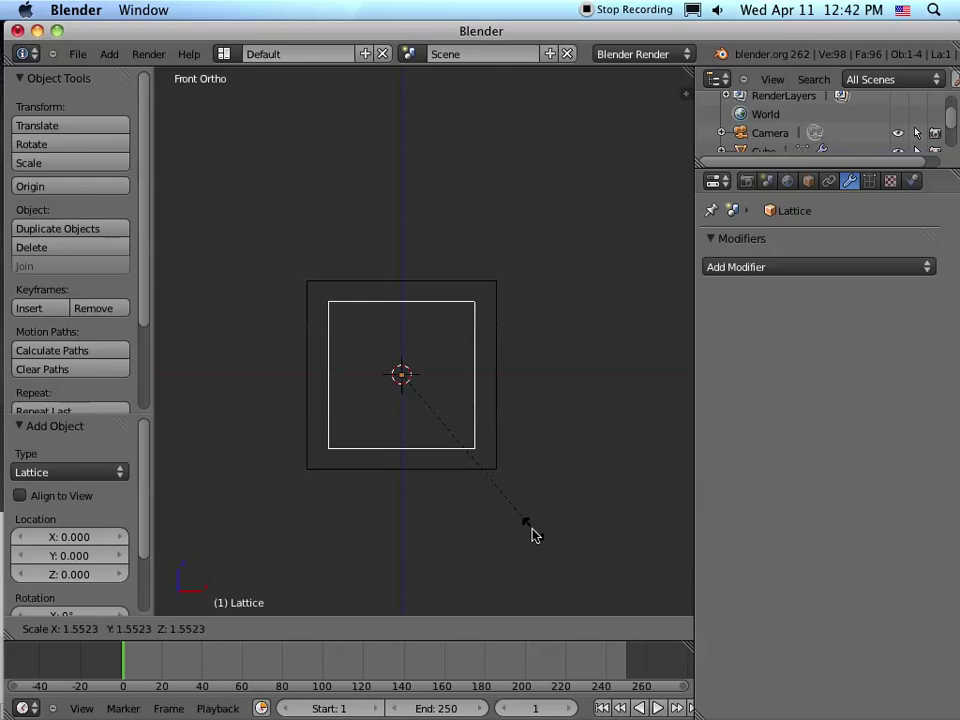
pyautogui.click(587, 580)
pyautogui.moveTo(501, 285); pyautogui.dragTo(463, 386, button='middle')
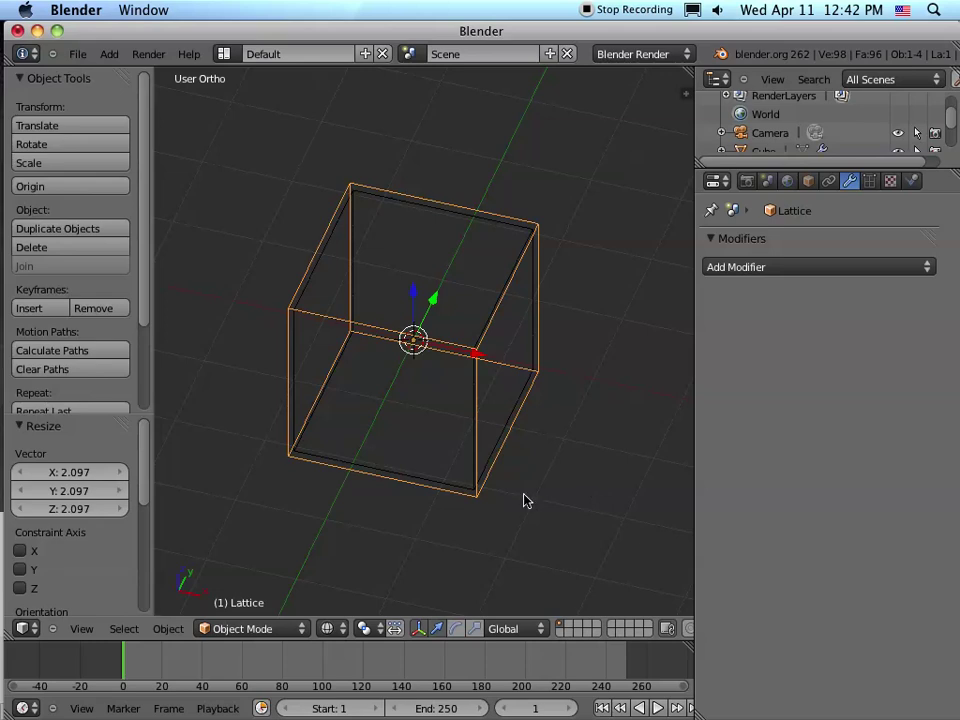
pyautogui.press('KP_1')
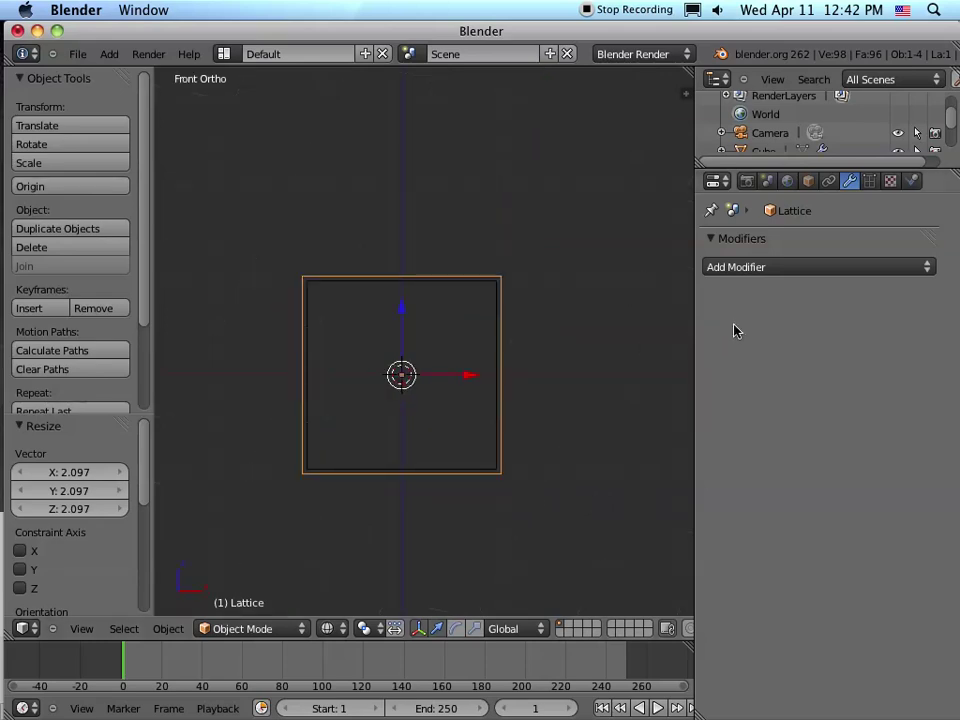
# Step: In the lattice's data settings, raise its U, V and W resolutions
pyautogui.click(870, 181)
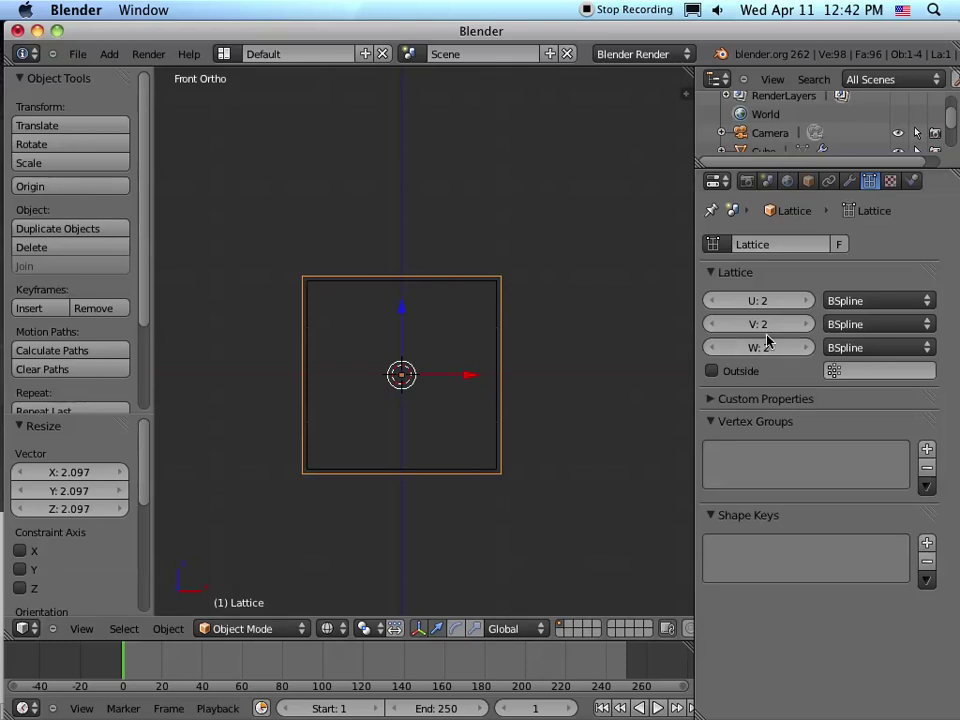
pyautogui.click(801, 323)
pyautogui.click(801, 301)
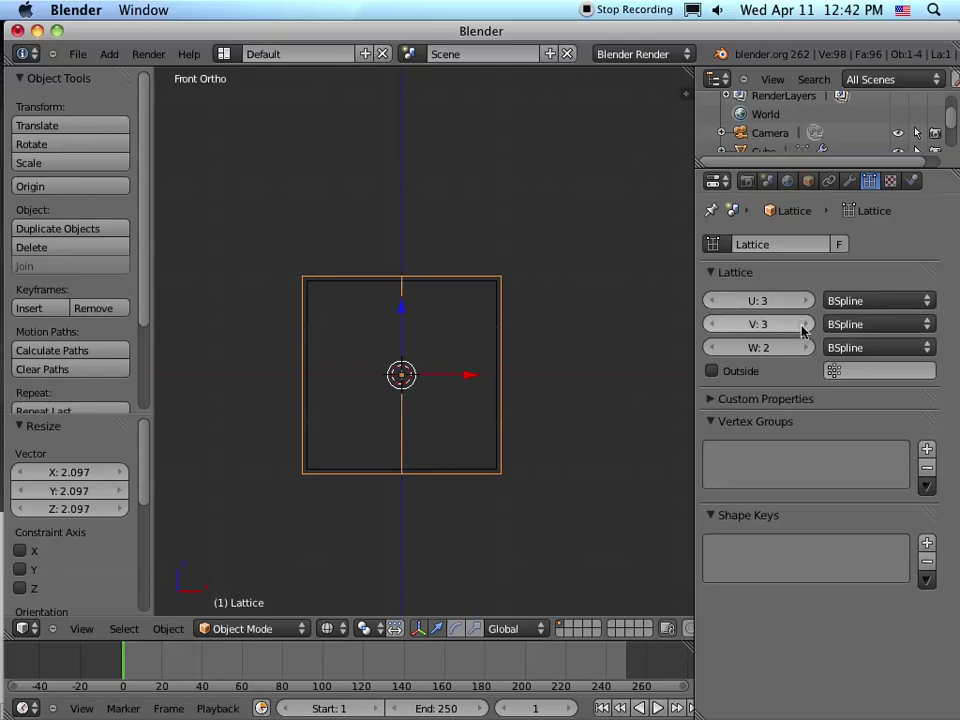
pyautogui.click(807, 347)
pyautogui.click(800, 324)
pyautogui.click(800, 324)
pyautogui.click(799, 325)
pyautogui.click(799, 325)
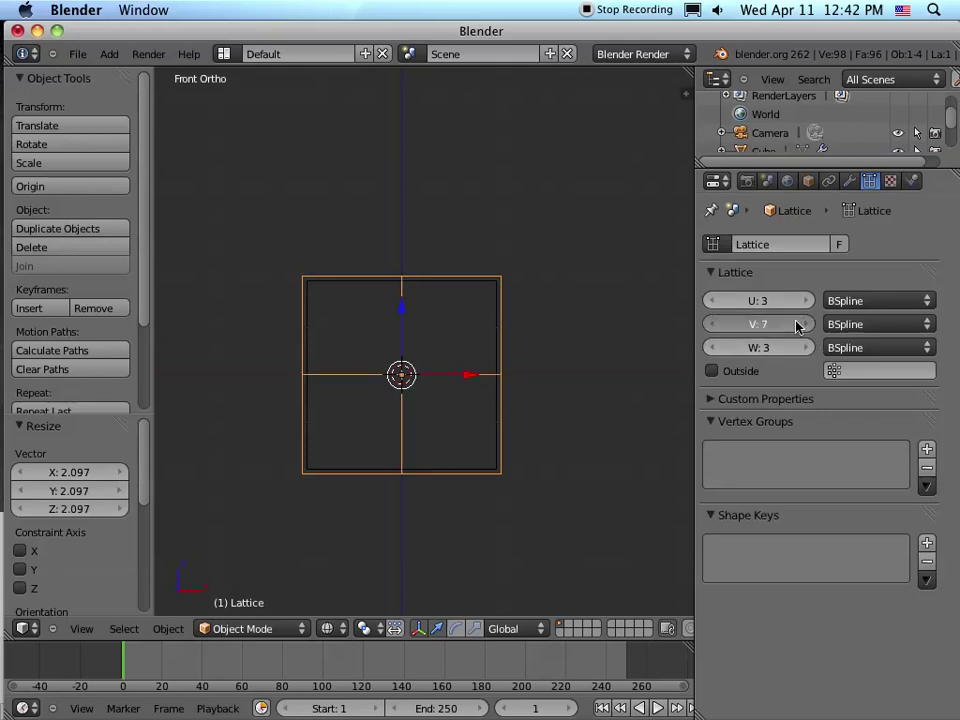
pyautogui.click(799, 325)
pyautogui.moveTo(621, 257); pyautogui.dragTo(546, 332, button='middle')
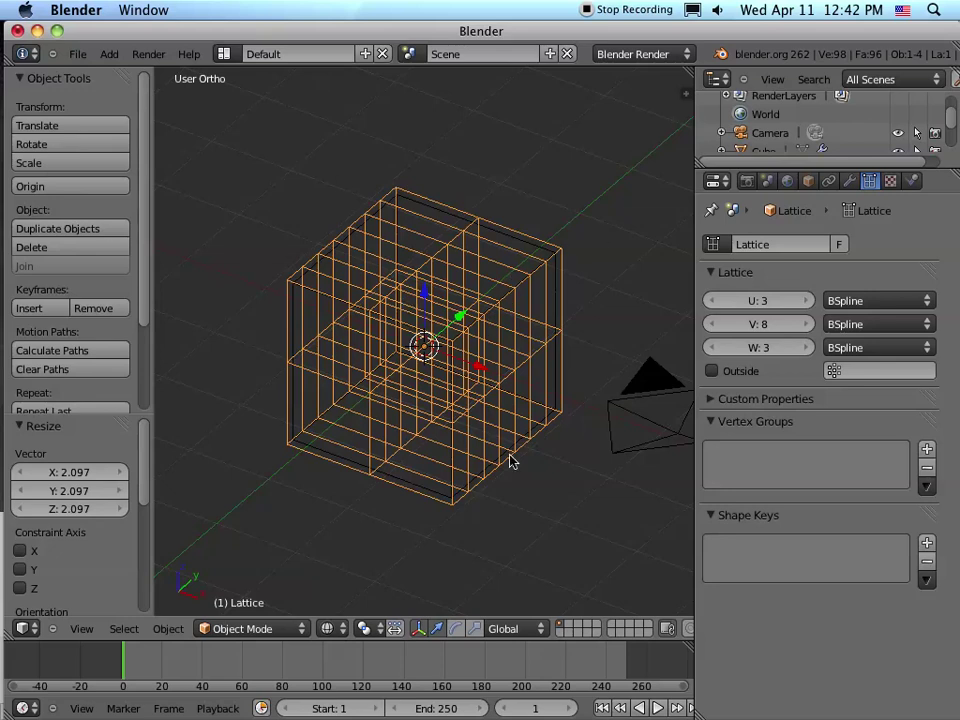
# Step: Lower the lattice resolution back down to U 2, V 2, W 3
pyautogui.click(714, 325)
pyautogui.click(714, 325)
pyautogui.click(714, 325)
pyautogui.click(714, 325)
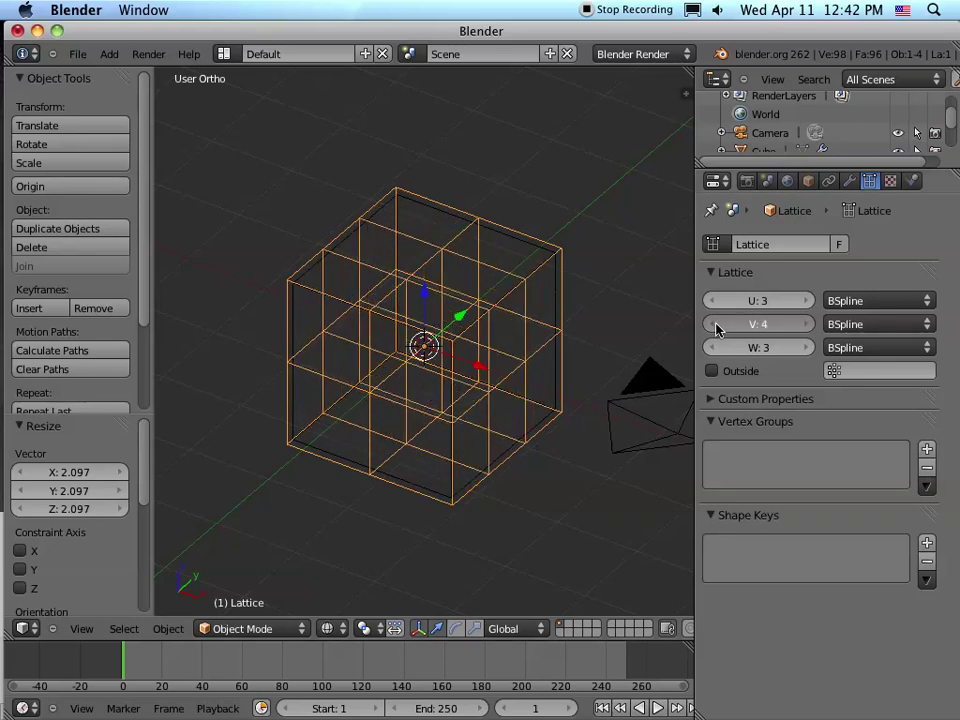
pyautogui.click(714, 325)
pyautogui.click(714, 325)
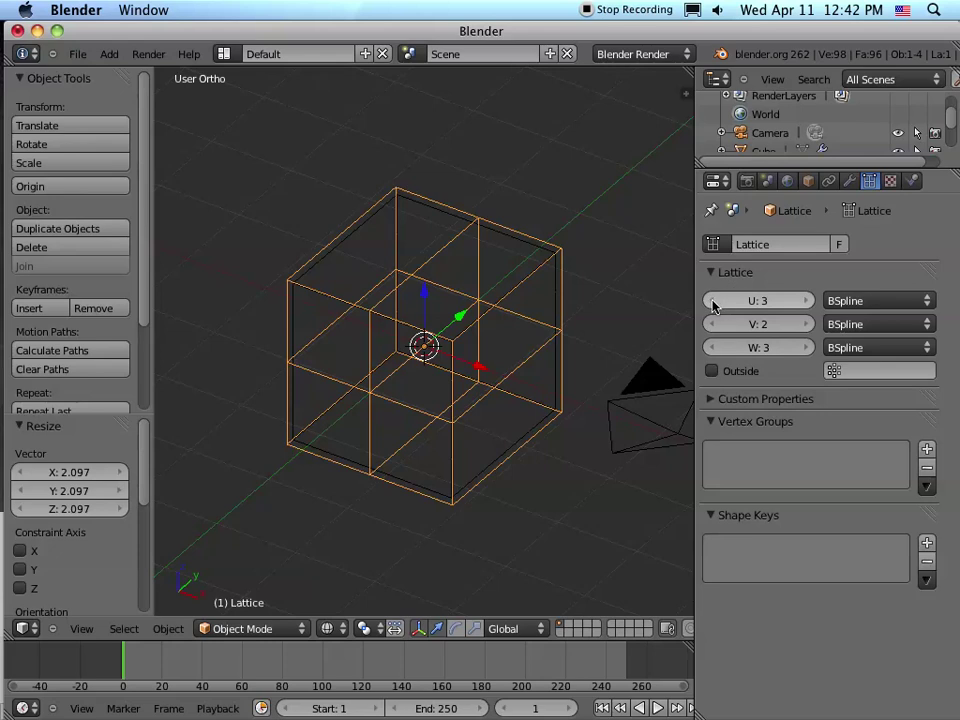
pyautogui.click(714, 306)
pyautogui.moveTo(540, 422); pyautogui.dragTo(455, 404, button='middle')
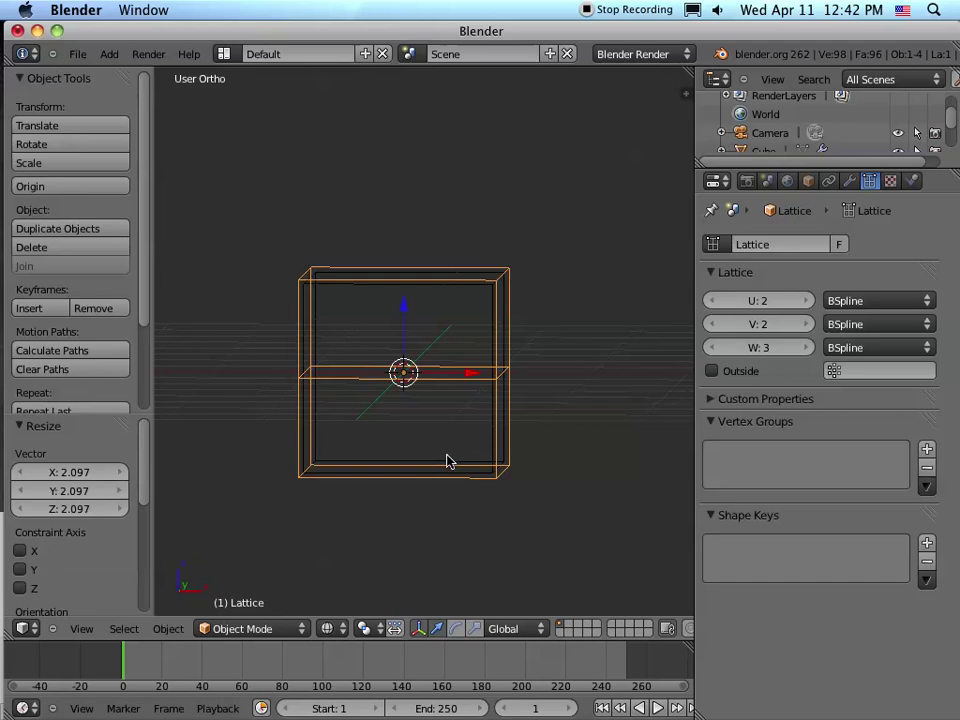
# Step: Set the cube's Lattice modifier Object to Lattice, then reselect Lattice and show its data
pyautogui.press('KP_1')
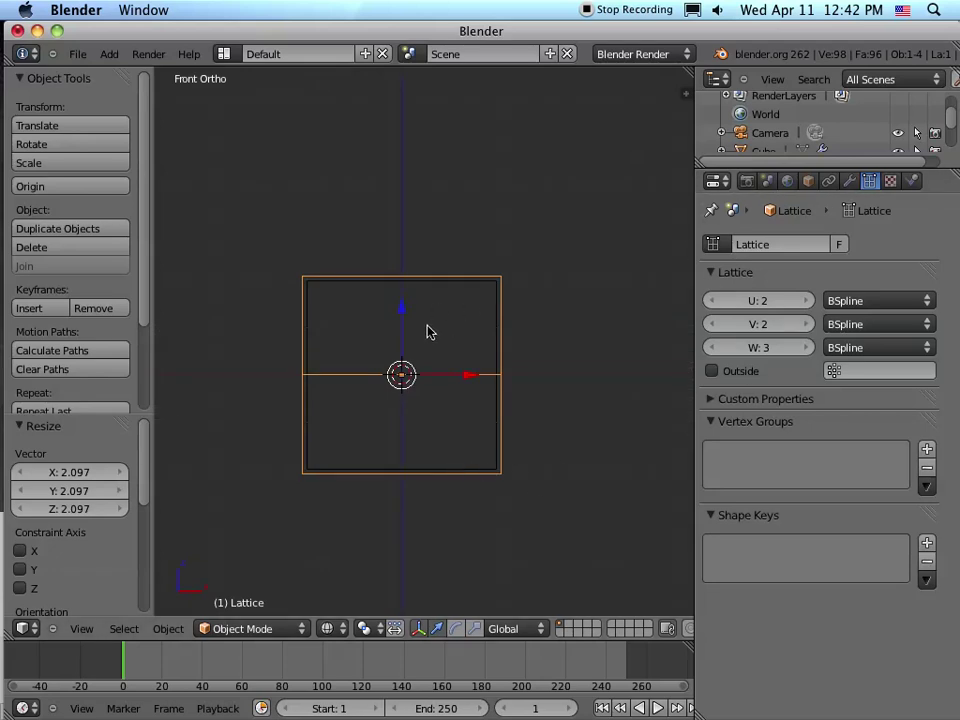
pyautogui.scroll(-3, 786, 113)
pyautogui.click(770, 103)
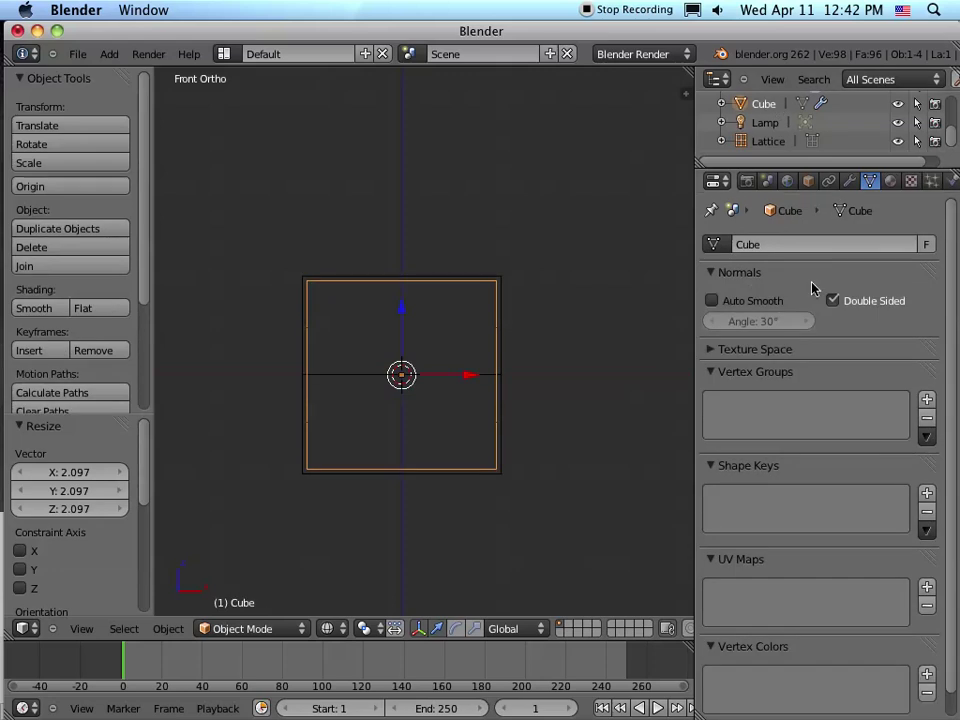
pyautogui.click(850, 183)
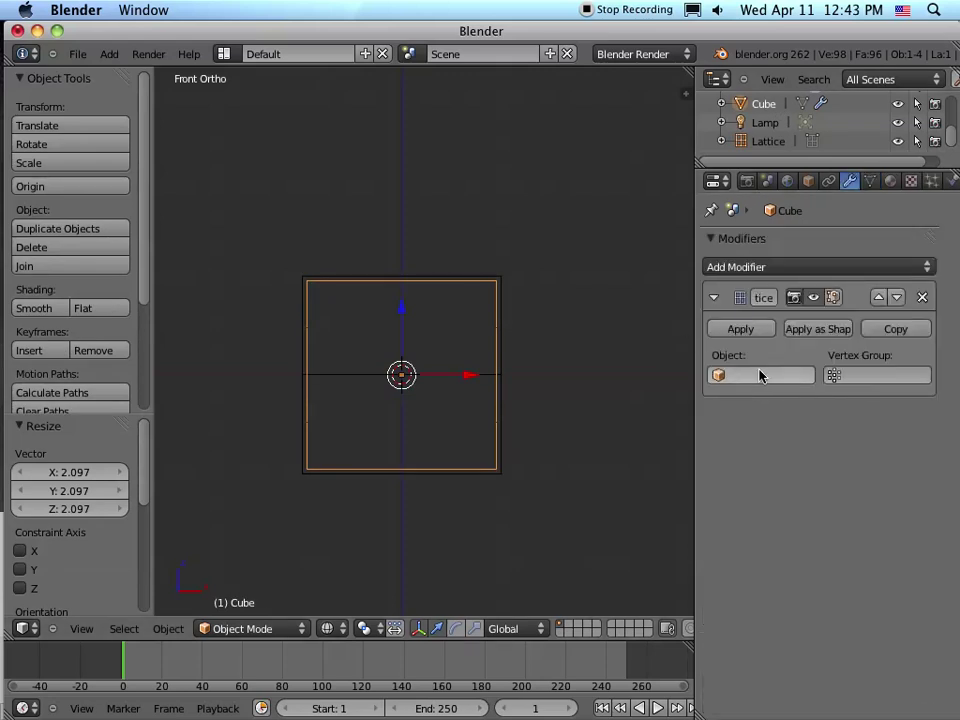
pyautogui.click(760, 377)
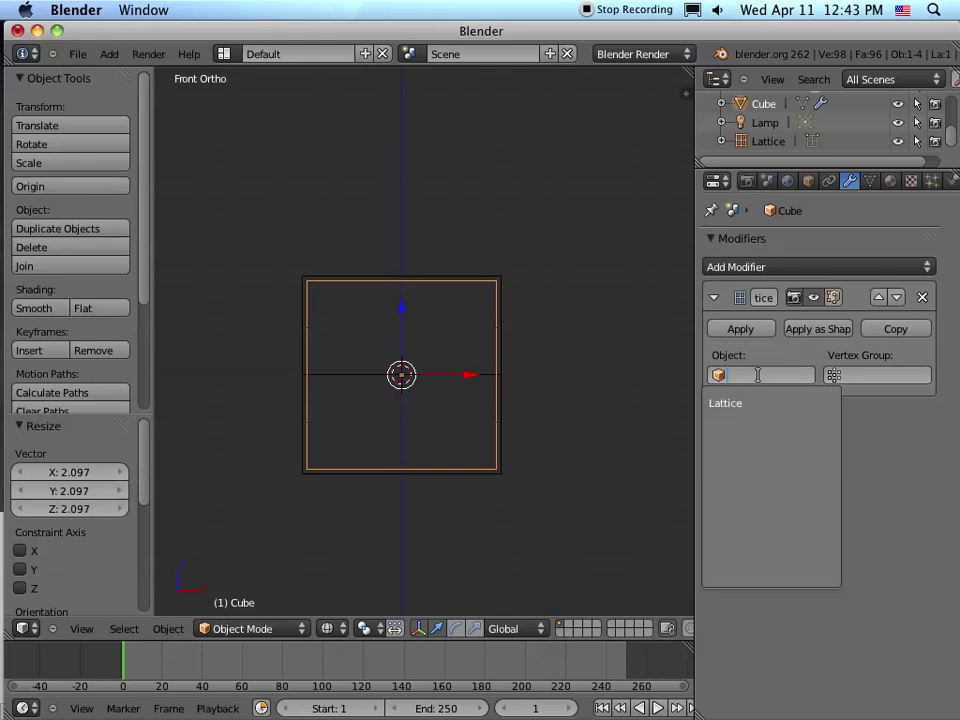
pyautogui.click(759, 400)
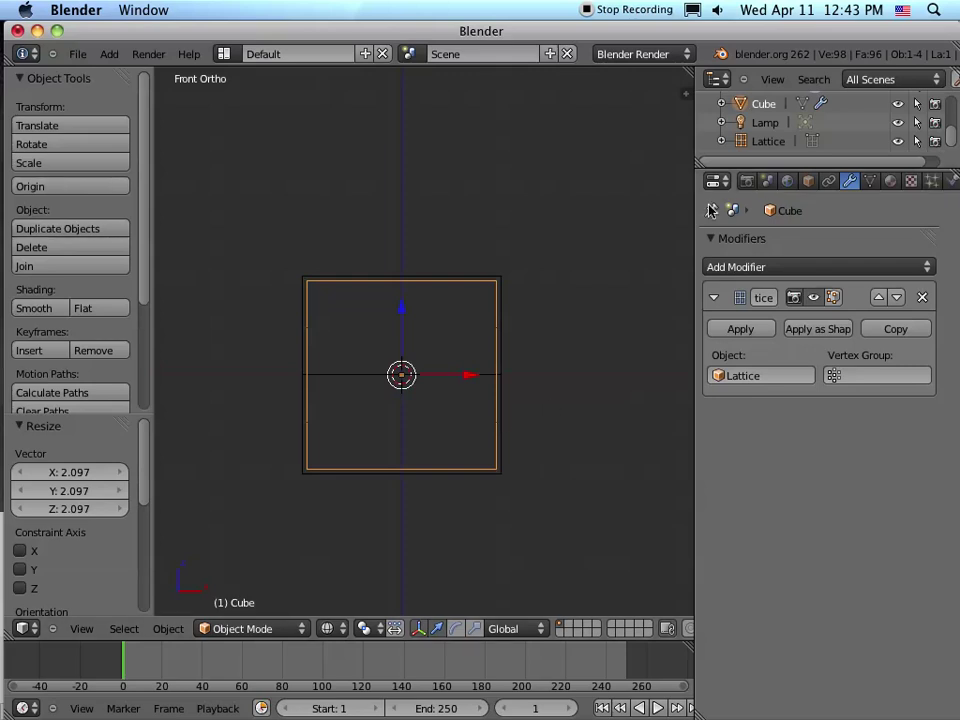
pyautogui.click(765, 143)
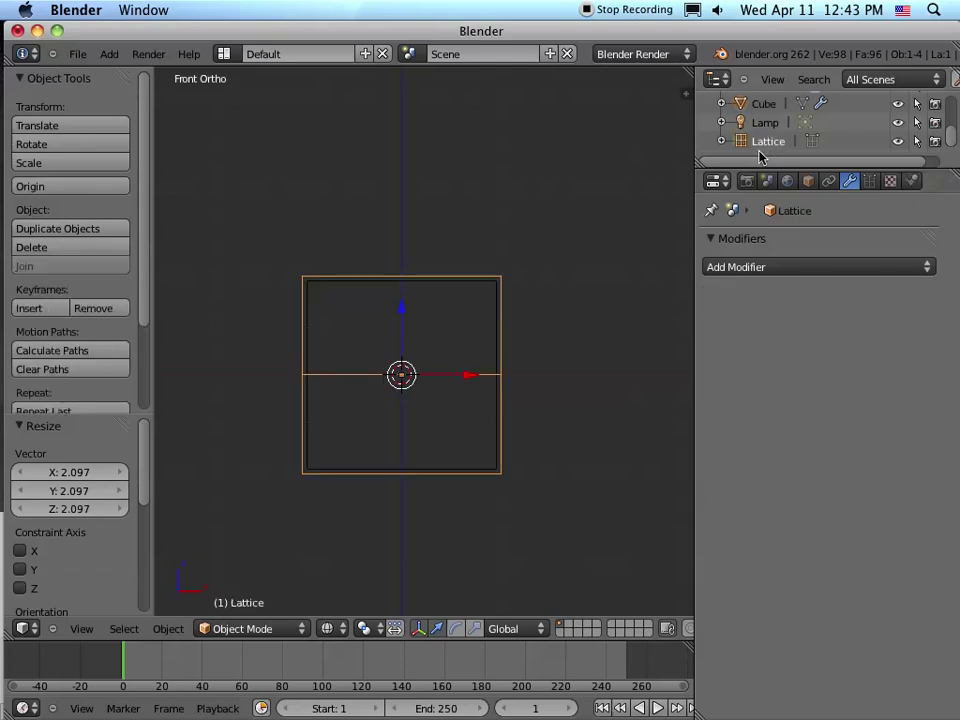
pyautogui.click(875, 187)
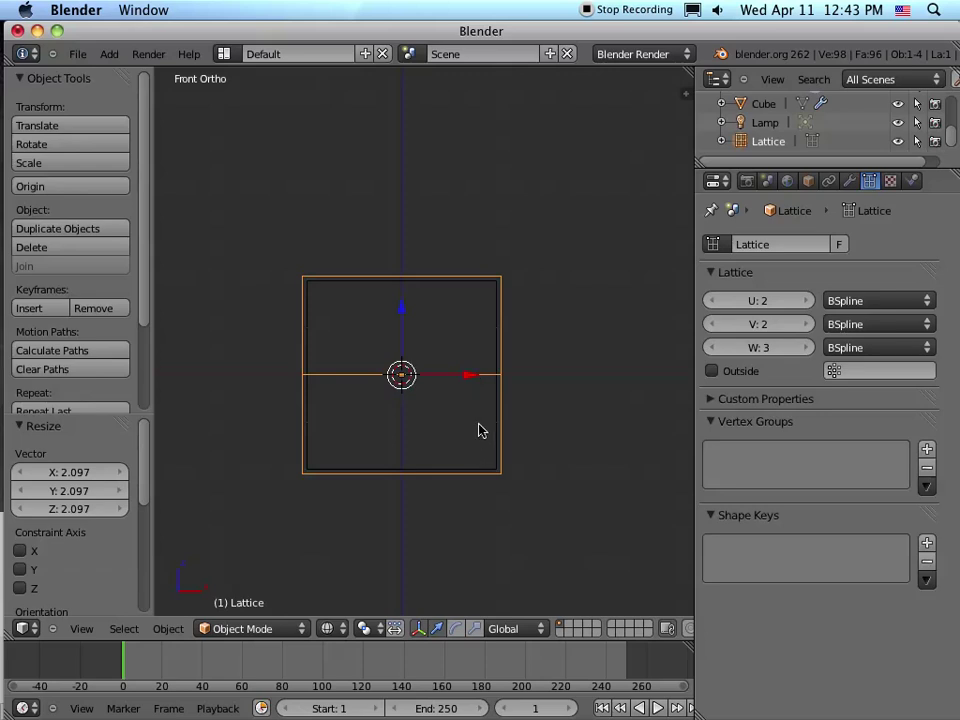
pyautogui.press('Tab')
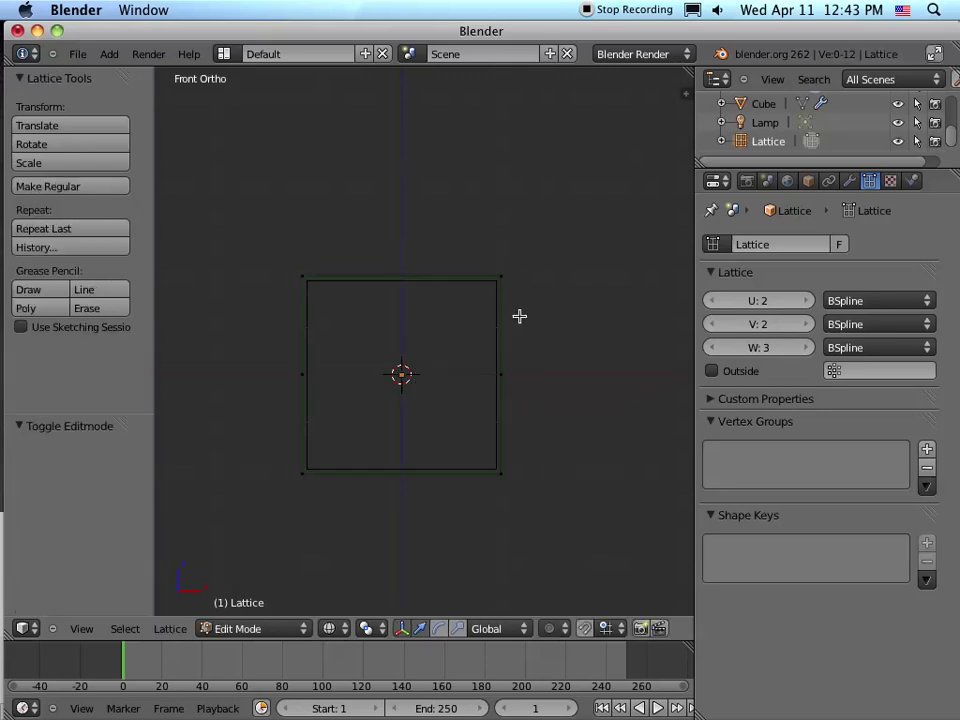
pyautogui.moveTo(519, 316); pyautogui.dragTo(484, 296, button='middle')
pyautogui.scroll(4, 543, 249)
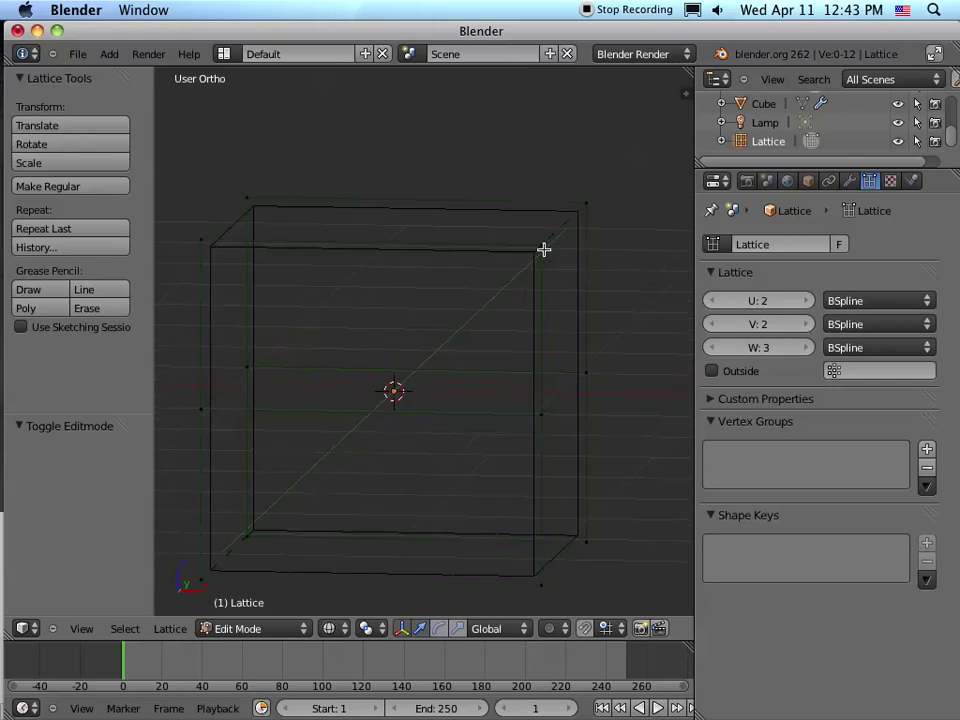
pyautogui.rightClick(543, 249)
pyautogui.press('g')
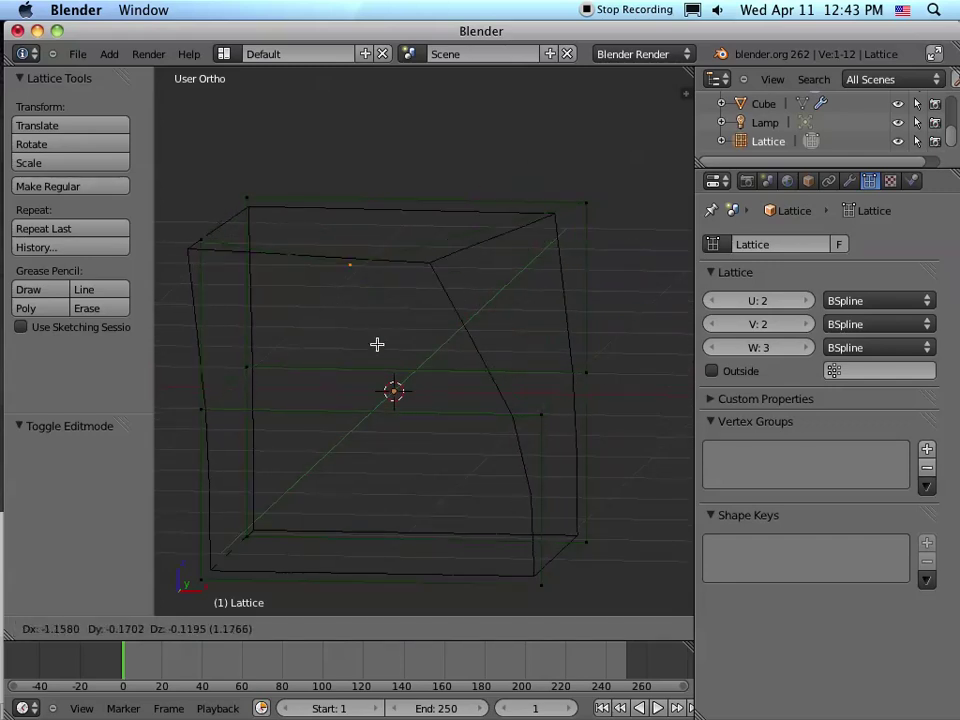
pyautogui.rightClick(650, 501)
pyautogui.scroll(-2, 575, 440)
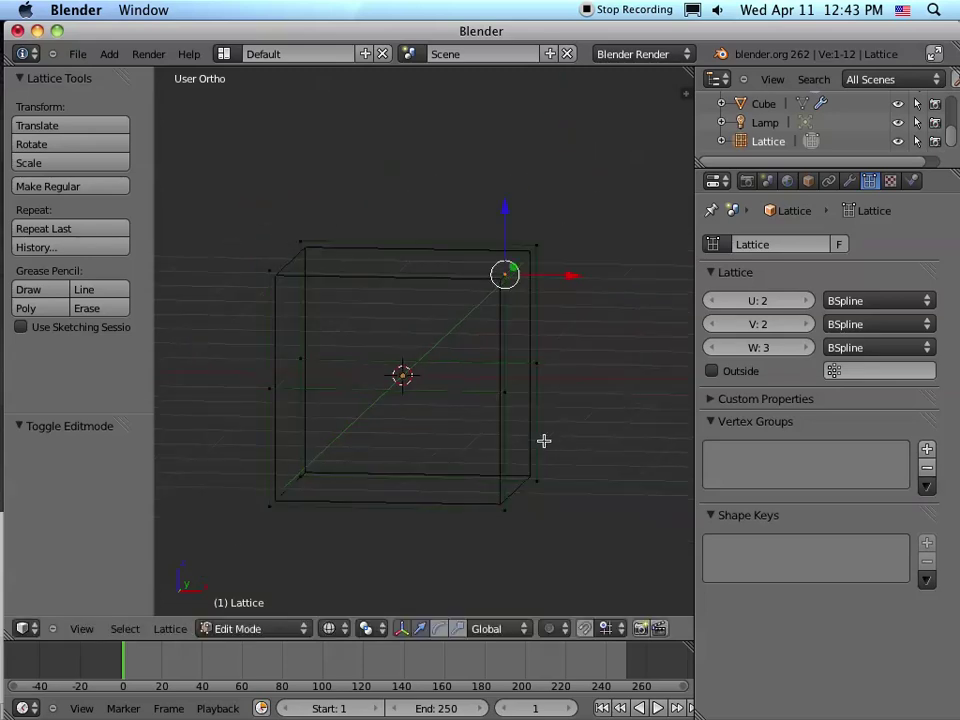
pyautogui.press('KP_1')
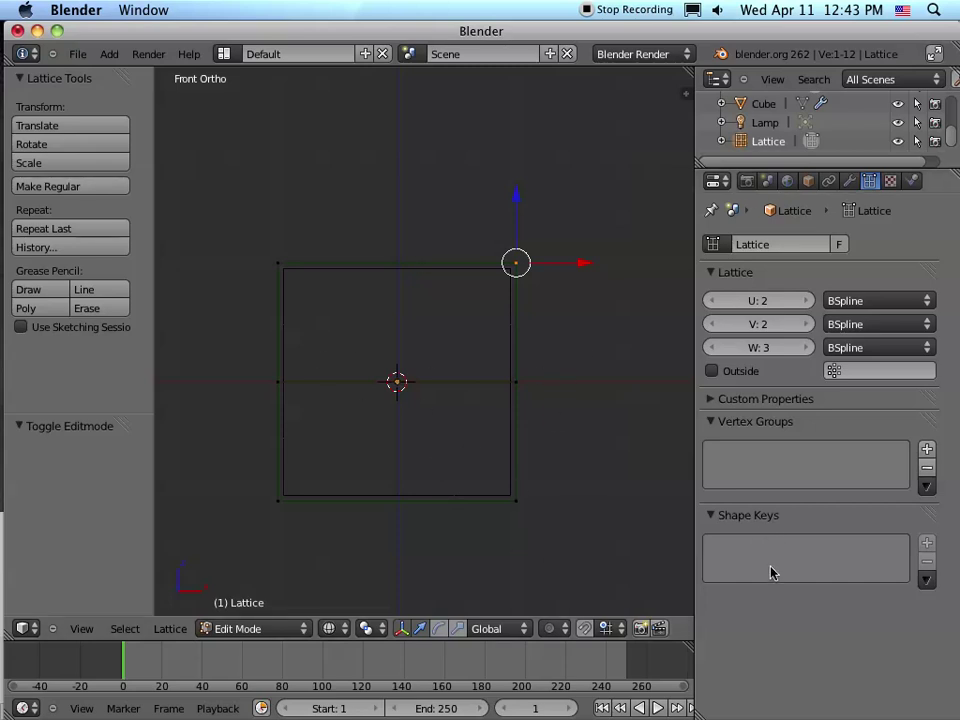
pyautogui.press('Tab')
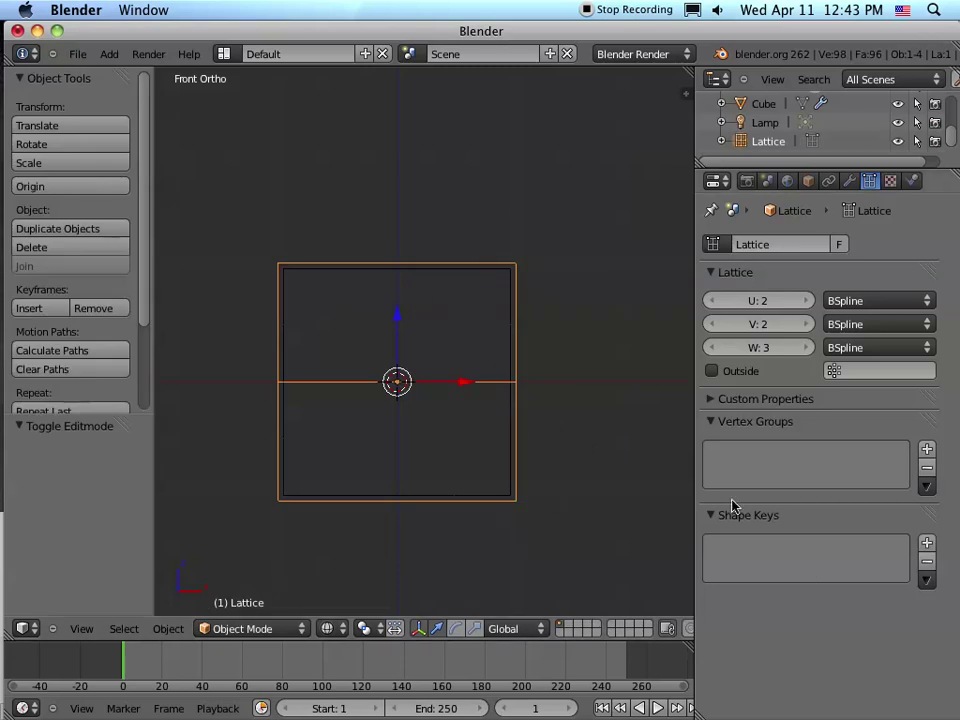
# Step: Add Basis, Key 1 and Key 2 shape keys to the lattice and clear Key 2's name
pyautogui.click(927, 544)
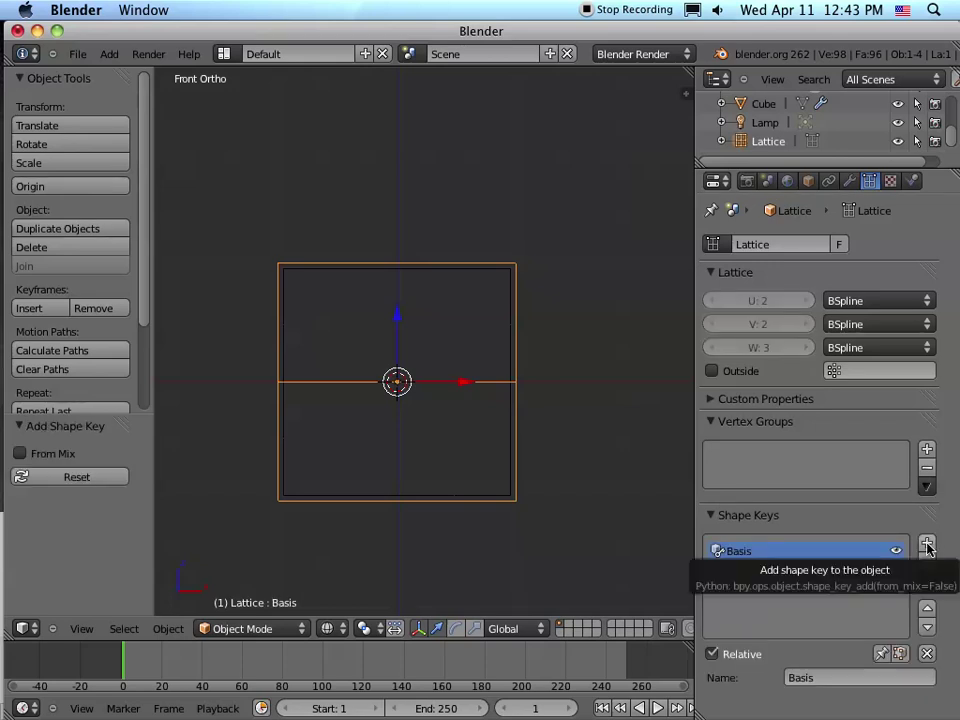
pyautogui.click(927, 544)
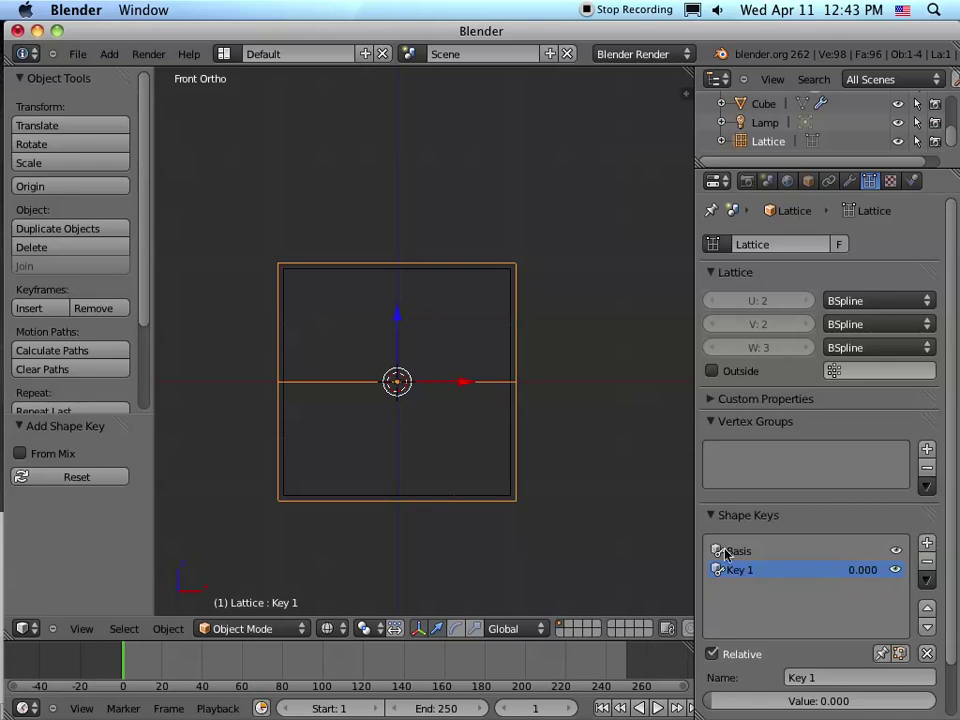
pyautogui.click(927, 545)
pyautogui.scroll(-1, 757, 612)
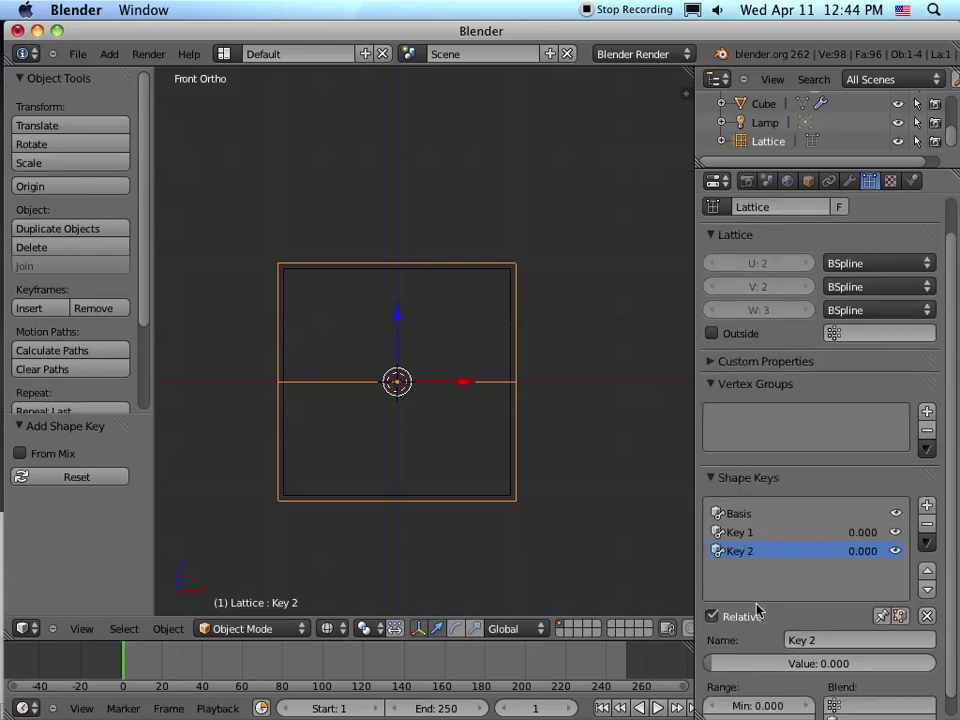
pyautogui.click(832, 641)
pyautogui.press('BackSpace')
# Step: Name the shape key 'right' and tilt the top lattice points about 34° around the 3D cursor
pyautogui.write('right')
pyautogui.press('Return')
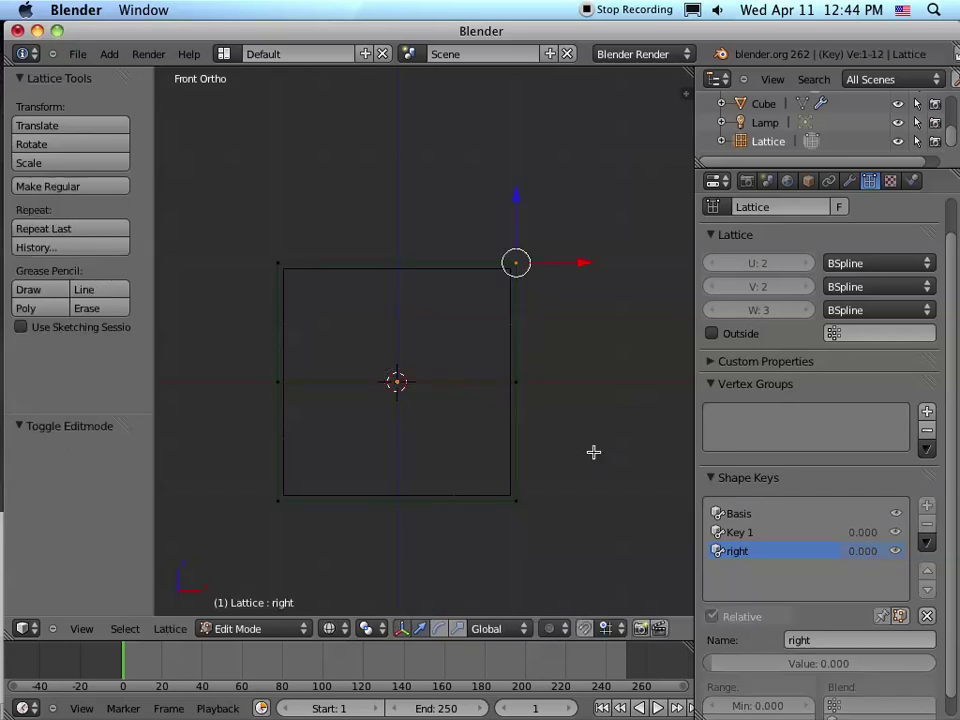
pyautogui.press('b')
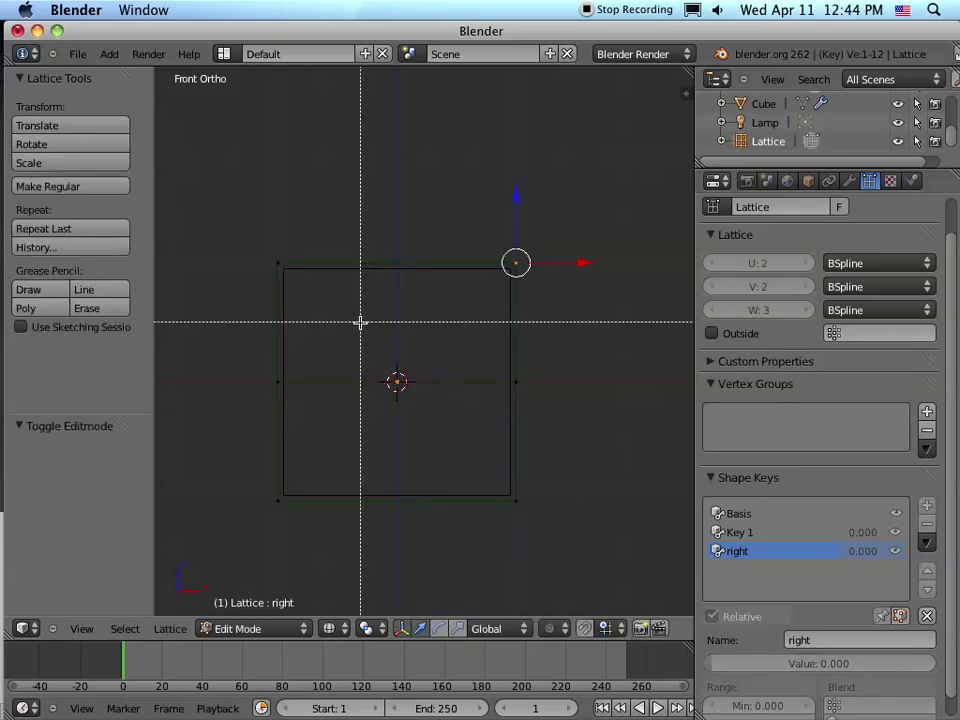
pyautogui.moveTo(257, 242); pyautogui.dragTo(564, 309)
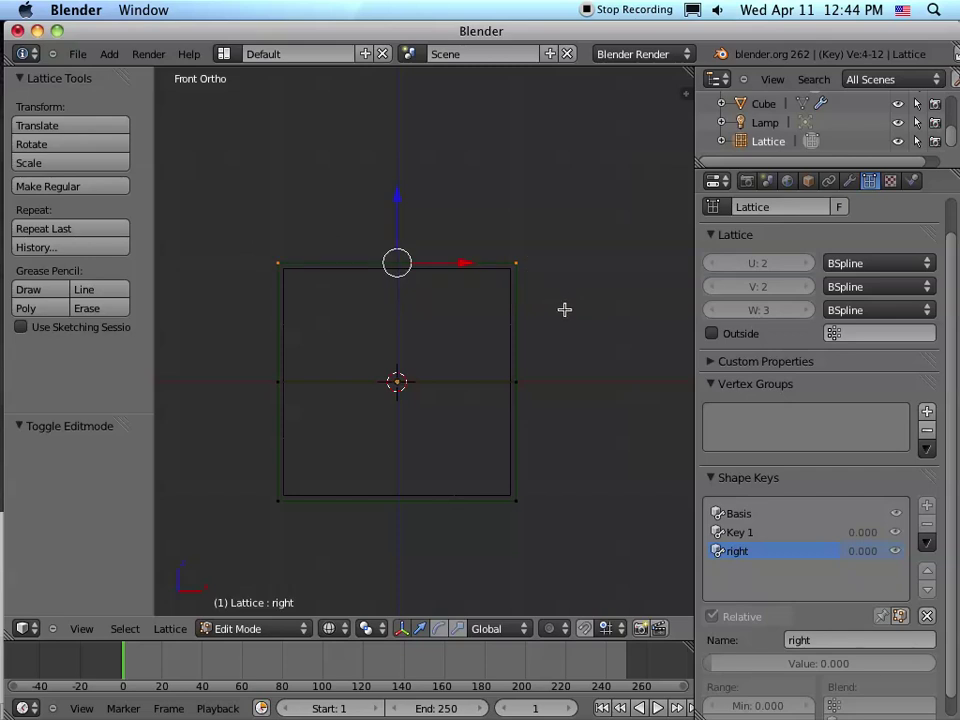
pyautogui.click(368, 628)
pyautogui.click(396, 588)
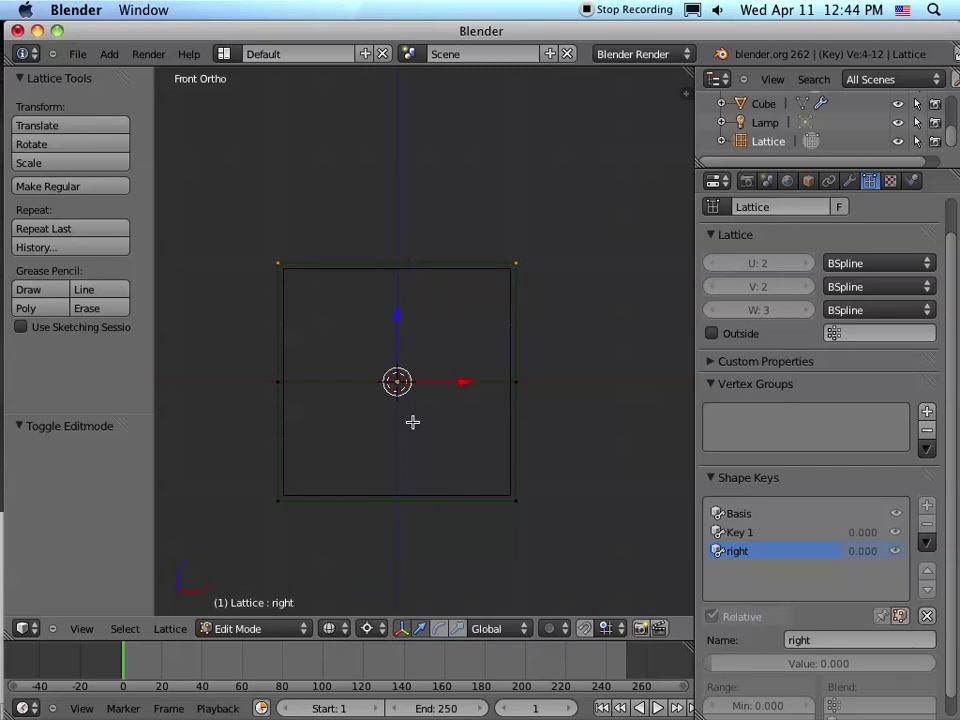
pyautogui.click(398, 271)
pyautogui.press('r')
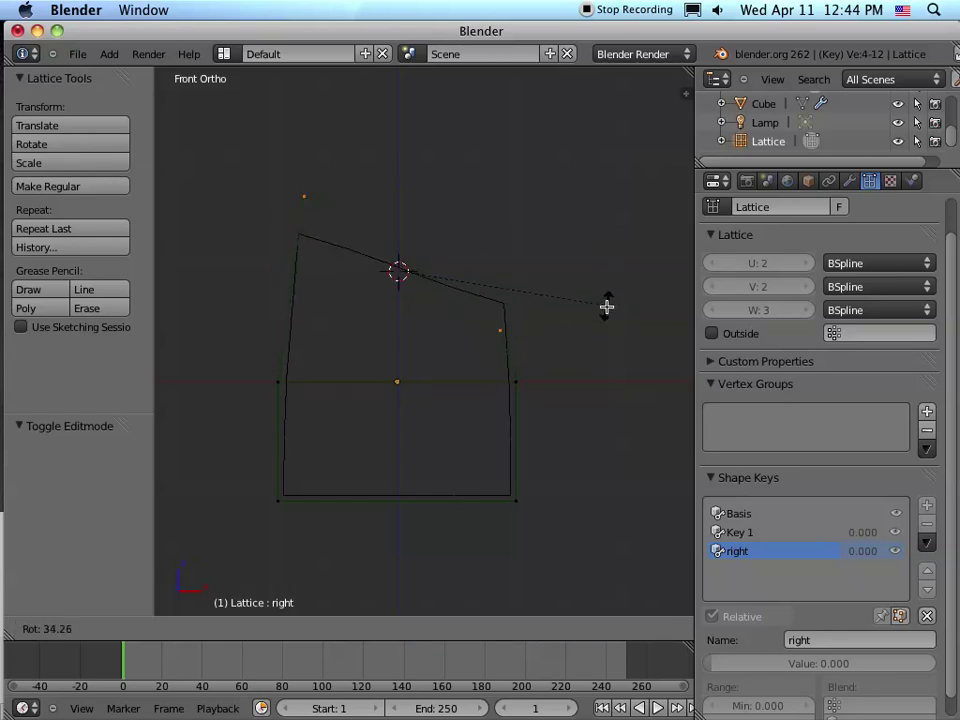
pyautogui.click(604, 307)
# Step: Rotate the middle row of points about 31°, shift them right, then rotate a further 12°
pyautogui.press('b')
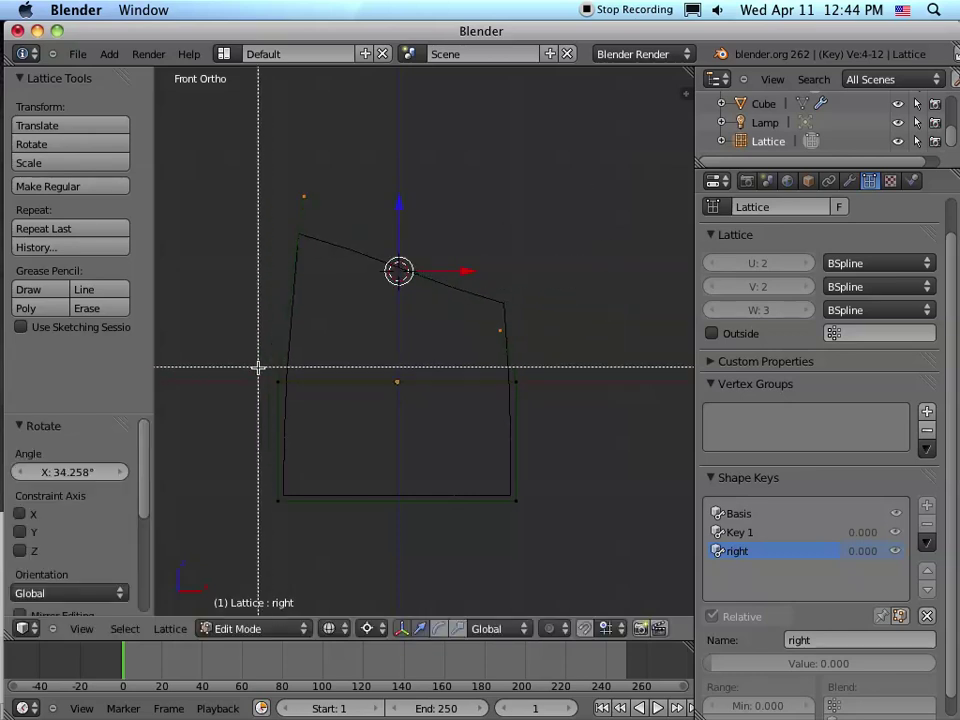
pyautogui.moveTo(262, 360); pyautogui.dragTo(565, 399)
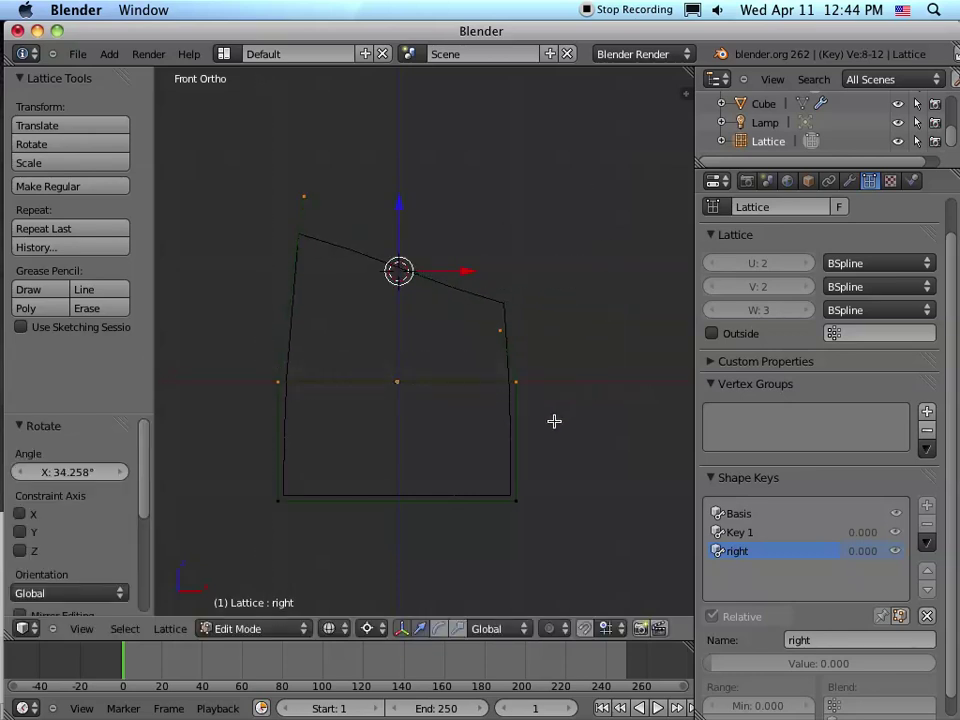
pyautogui.click(397, 380)
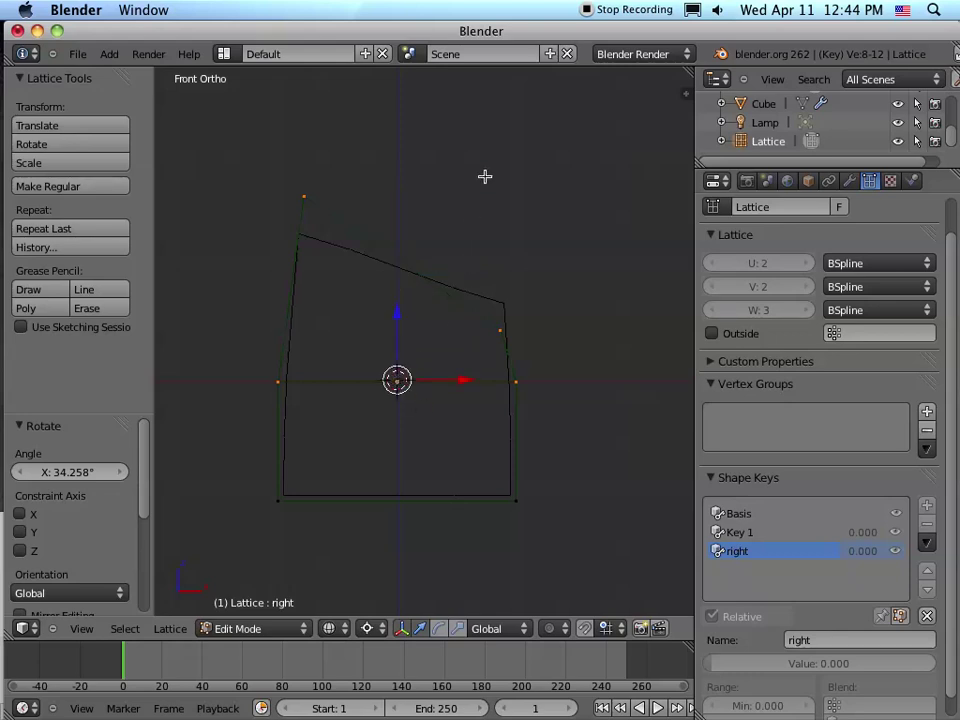
pyautogui.press('r')
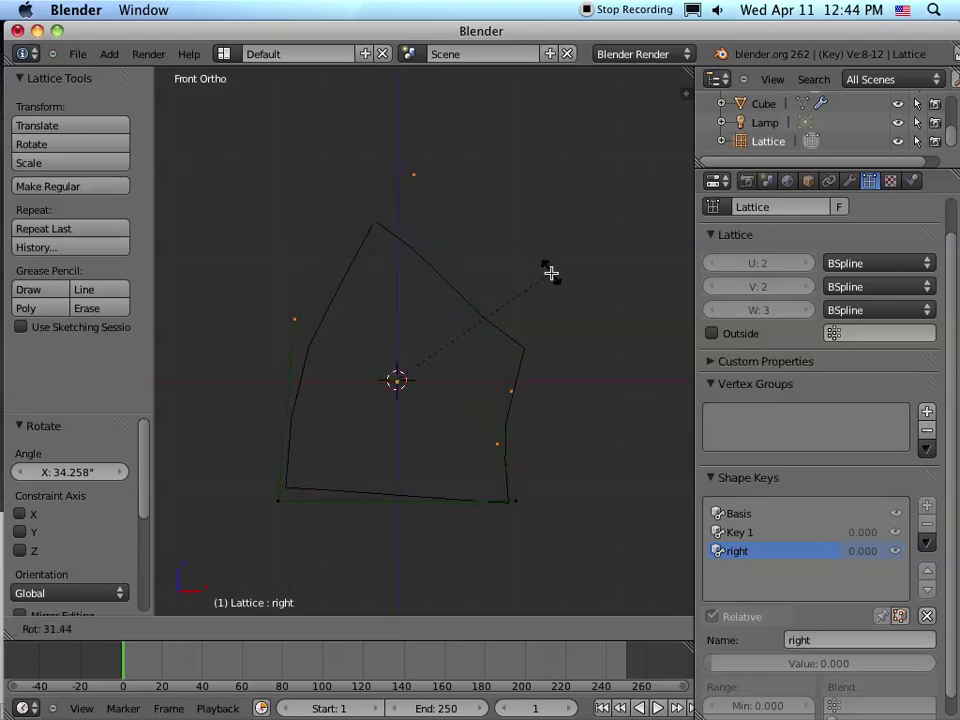
pyautogui.click(552, 272)
pyautogui.press('g')
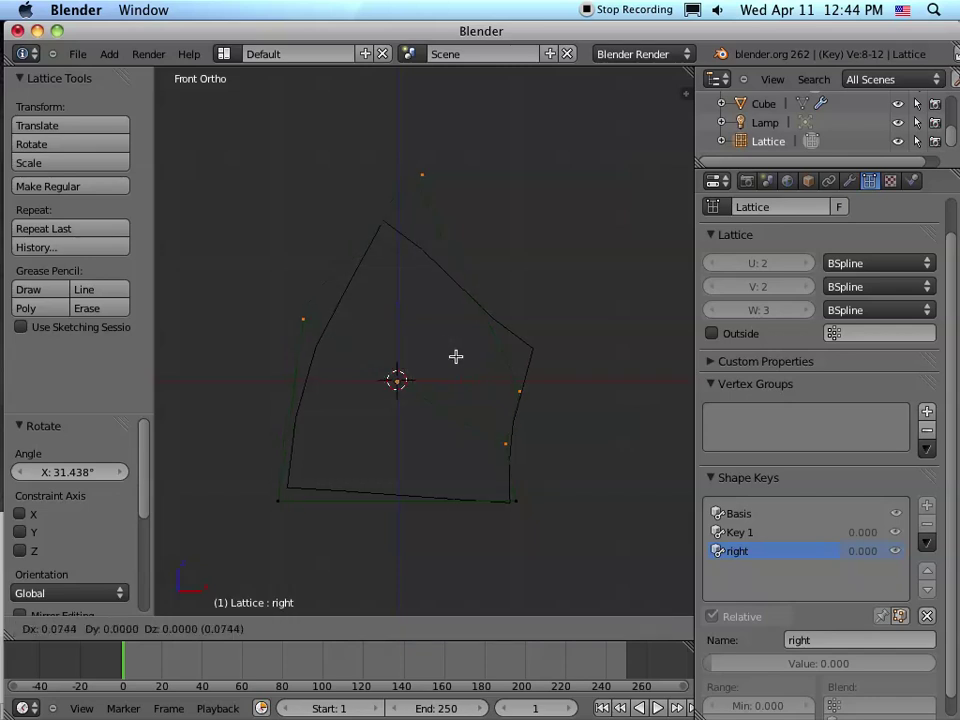
pyautogui.click(473, 355)
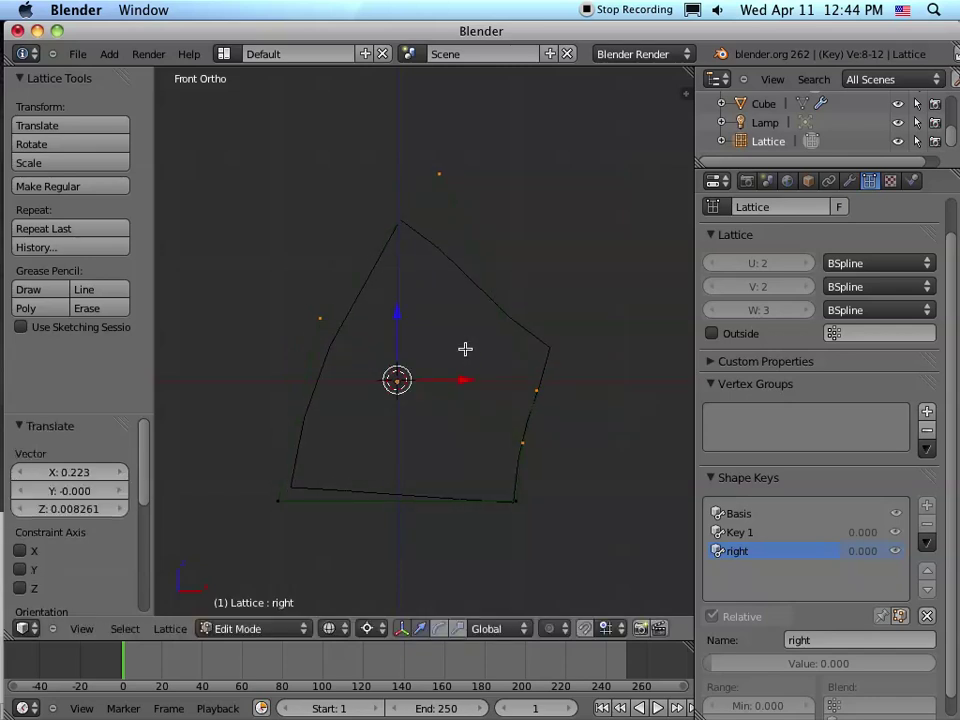
pyautogui.press('r')
pyautogui.click(543, 253)
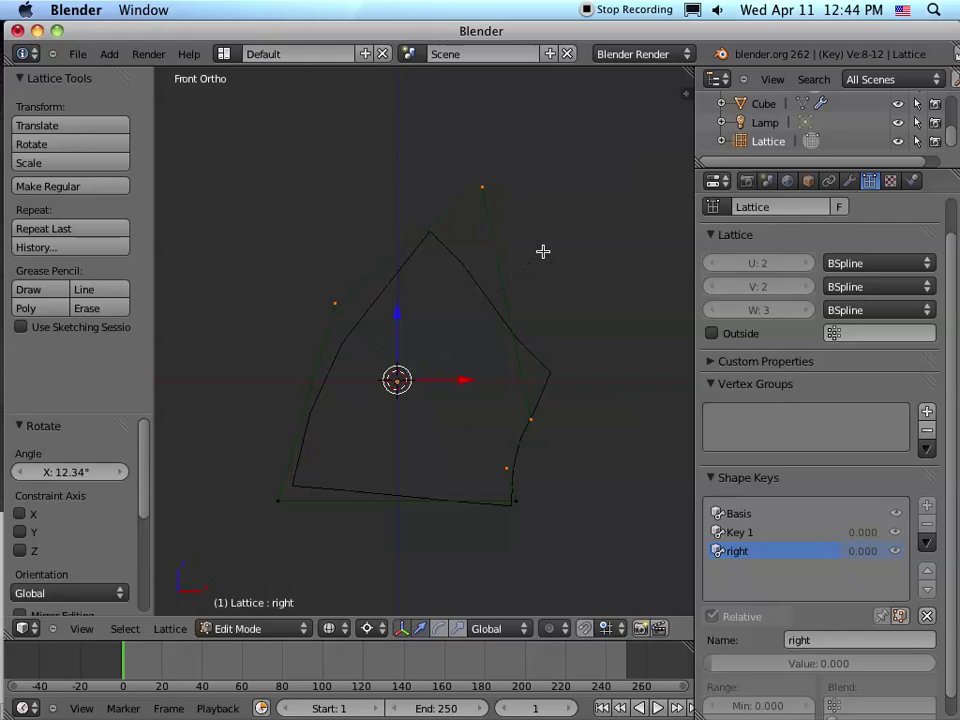
# Step: Raise the bottom-right lattice point
pyautogui.press('a')
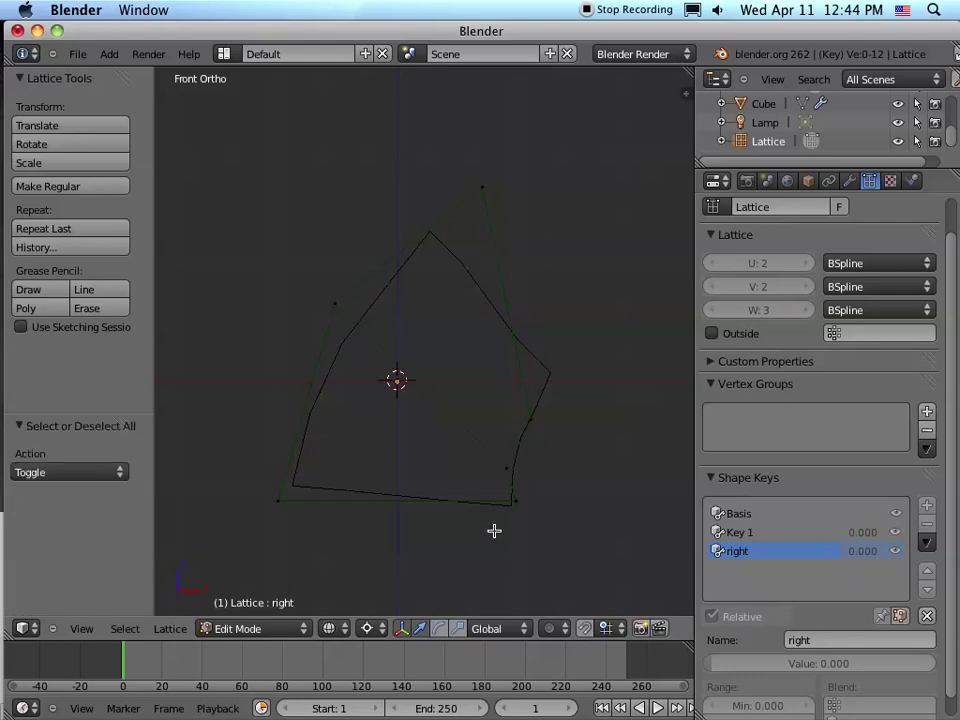
pyautogui.click(489, 530)
pyautogui.rightClick(534, 500)
pyautogui.press('g')
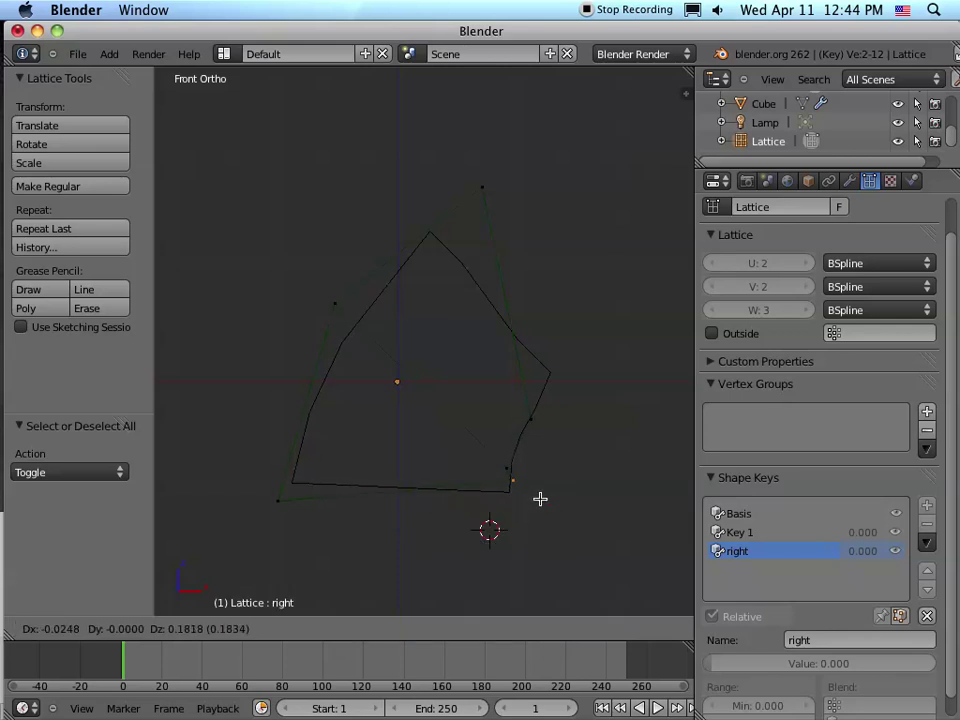
pyautogui.click(540, 498)
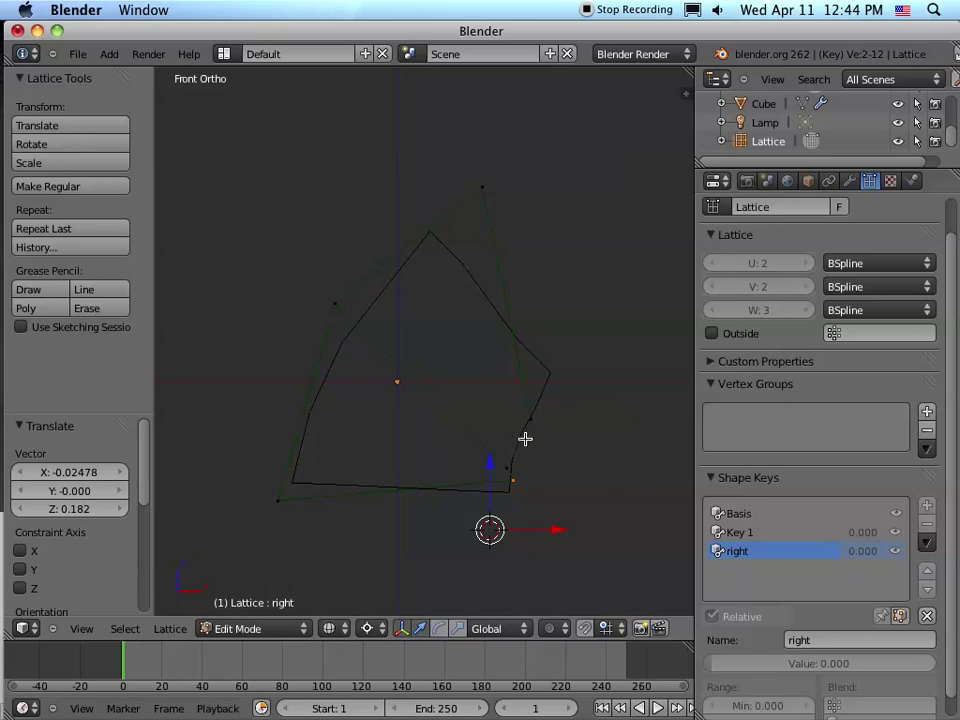
# Step: Push the right-side lattice point 0.248 along X
pyautogui.press('a')
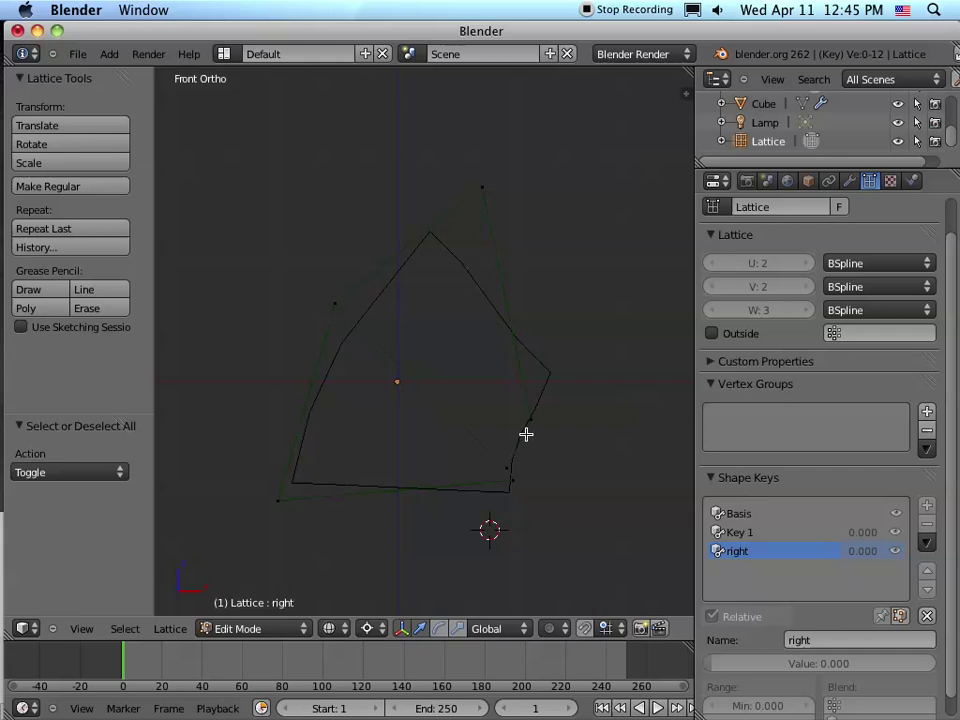
pyautogui.press('b')
pyautogui.moveTo(523, 433); pyautogui.dragTo(565, 392)
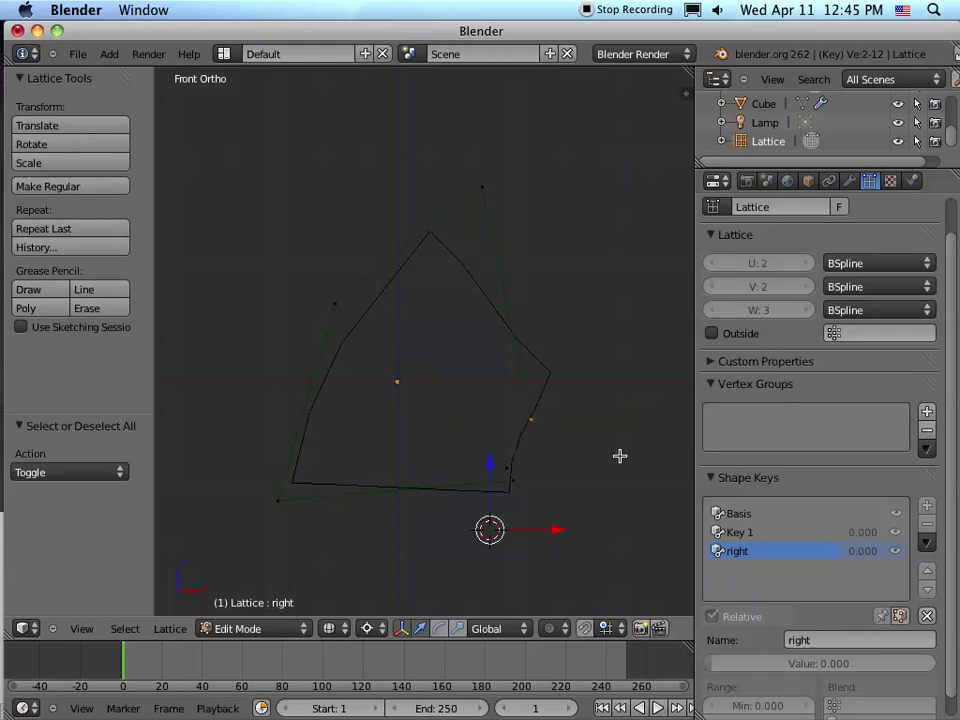
pyautogui.press('g')
pyautogui.press('x')
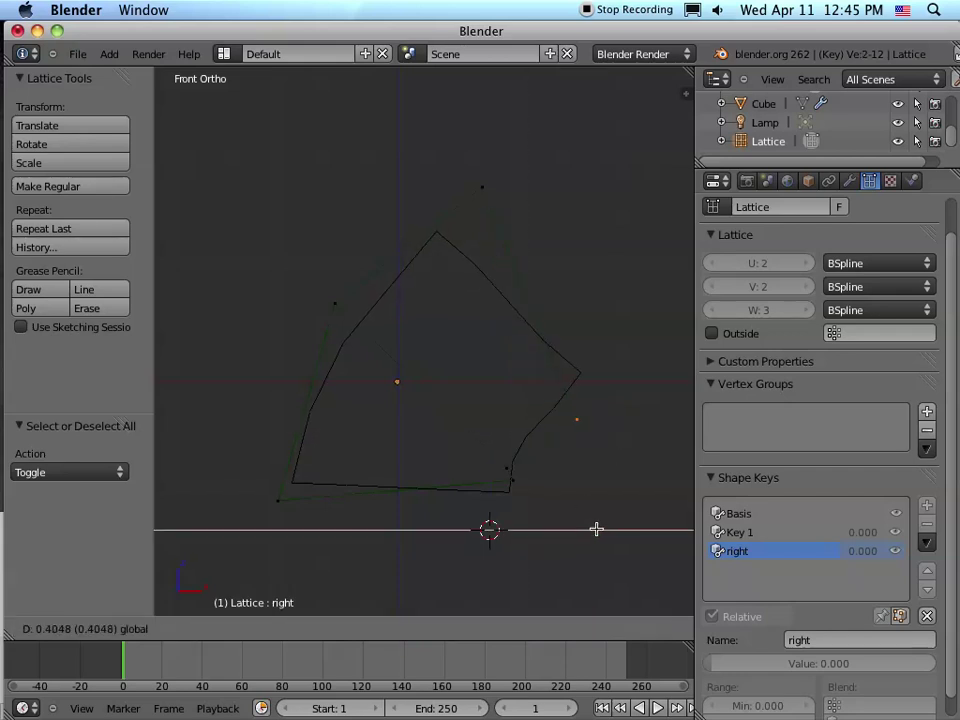
pyautogui.click(578, 528)
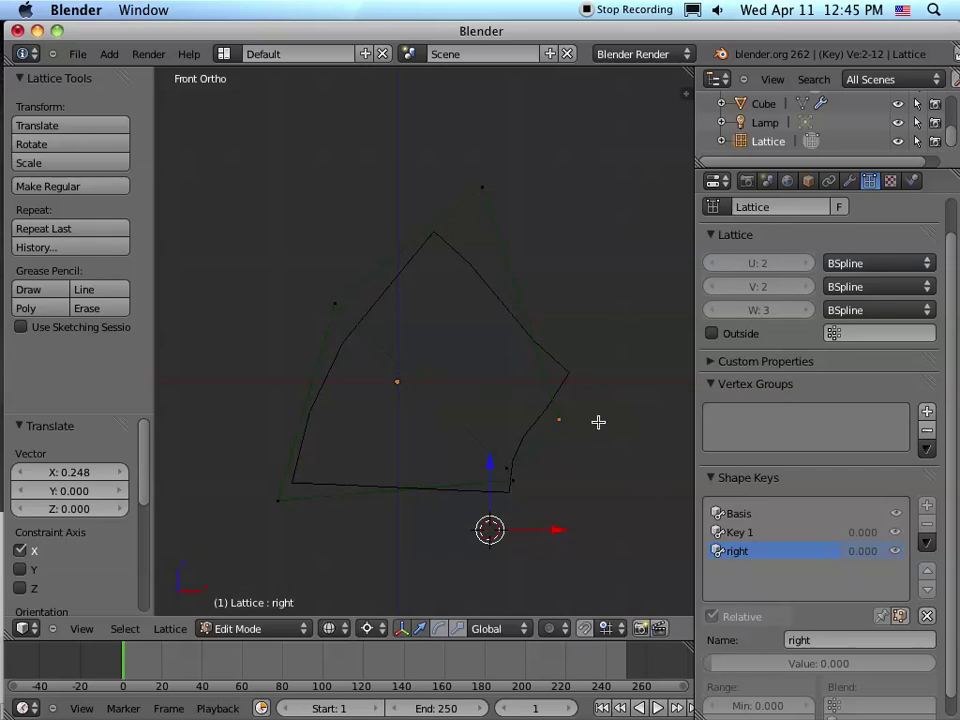
# Step: Exit to Object Mode, preview the 'right' shape key at full strength, then reset it to 0
pyautogui.press('Tab')
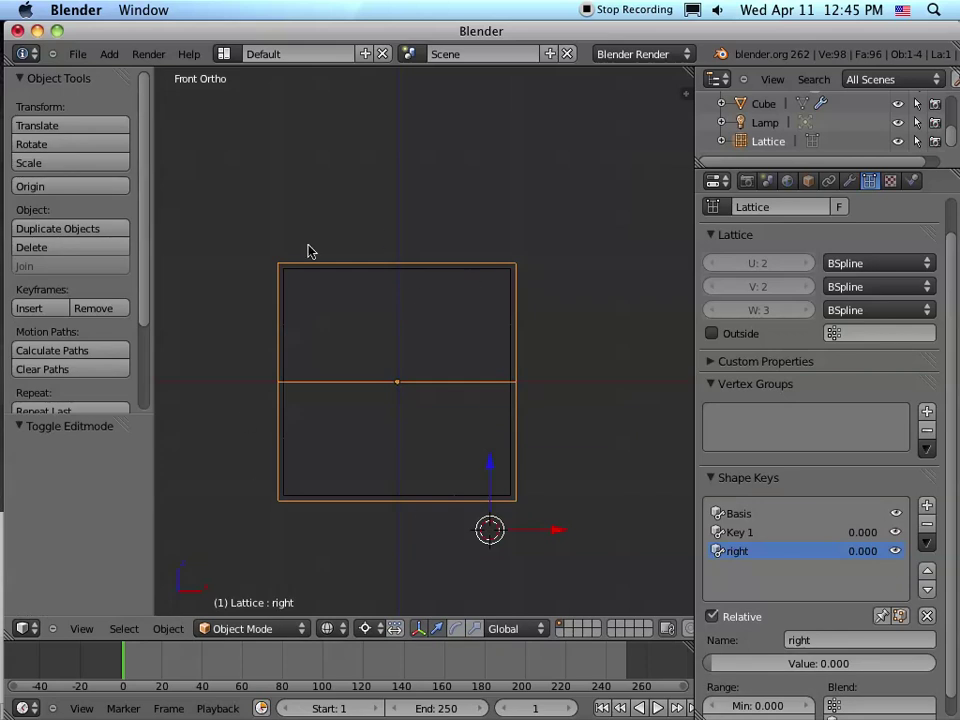
pyautogui.scroll(-1, 757, 555)
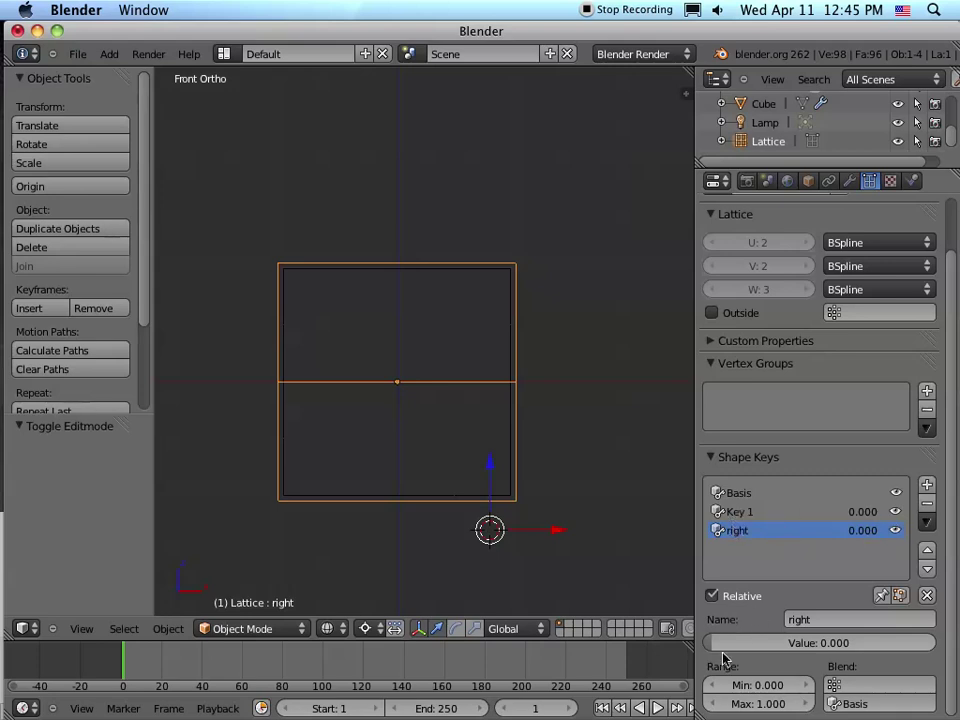
pyautogui.moveTo(718, 644); pyautogui.dragTo(886, 665)
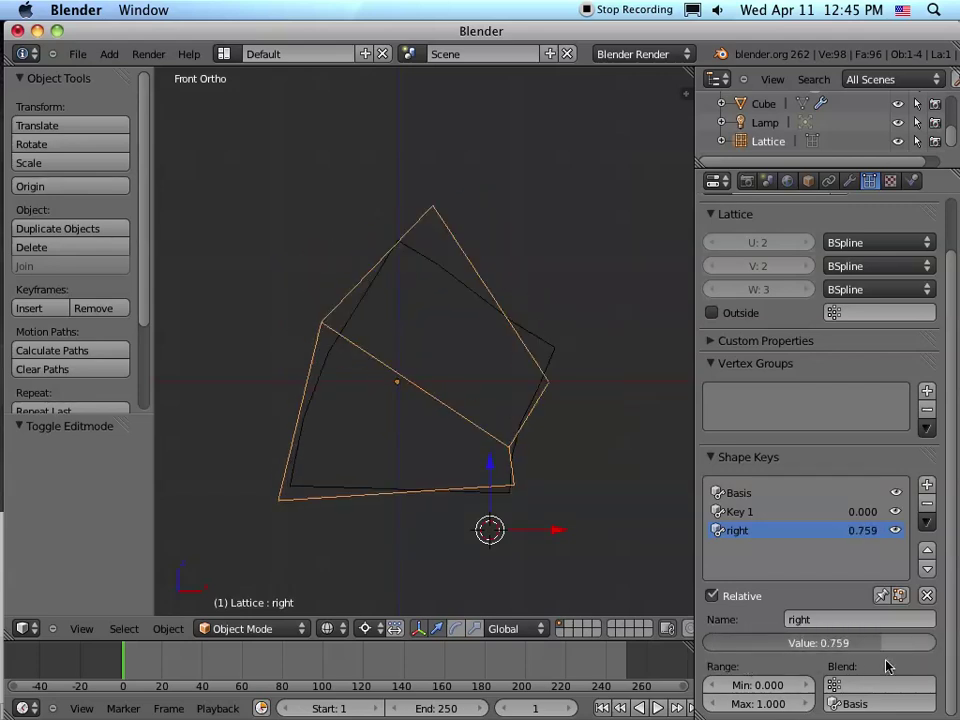
pyautogui.rightClick(886, 665)
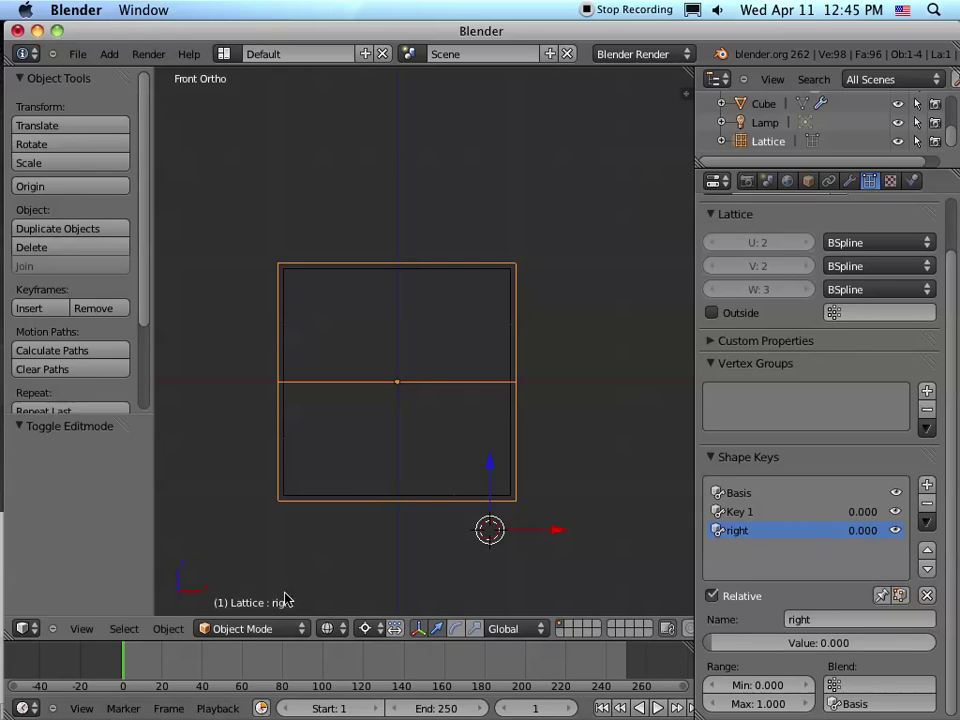
# Step: Add a shape key named 'left' and enter lattice Edit Mode with nothing selected
pyautogui.click(927, 487)
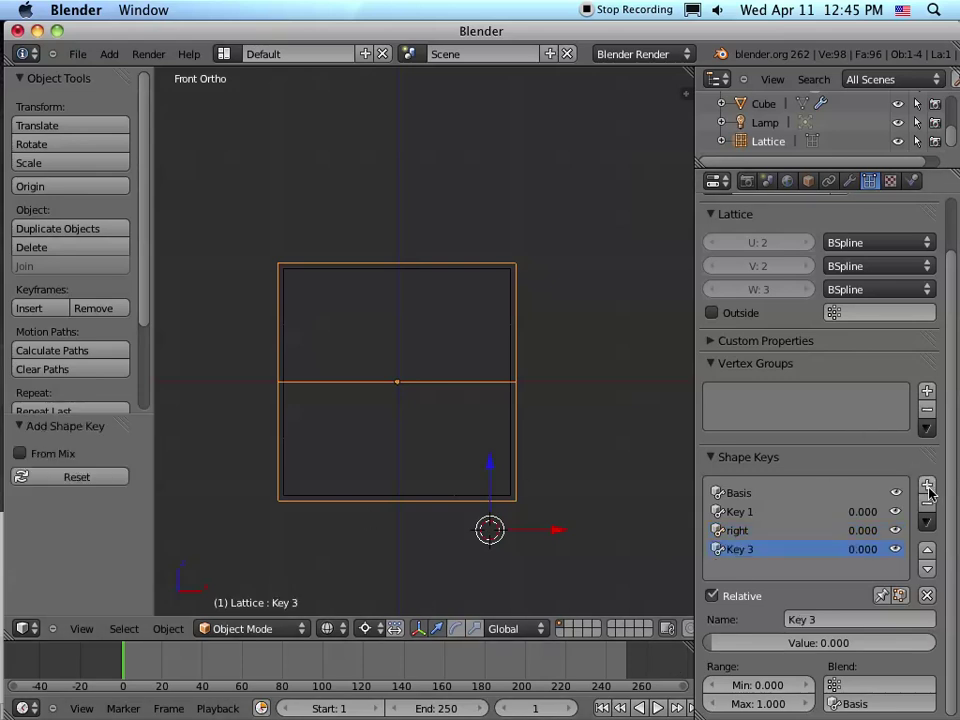
pyautogui.click(851, 619)
pyautogui.write('le')
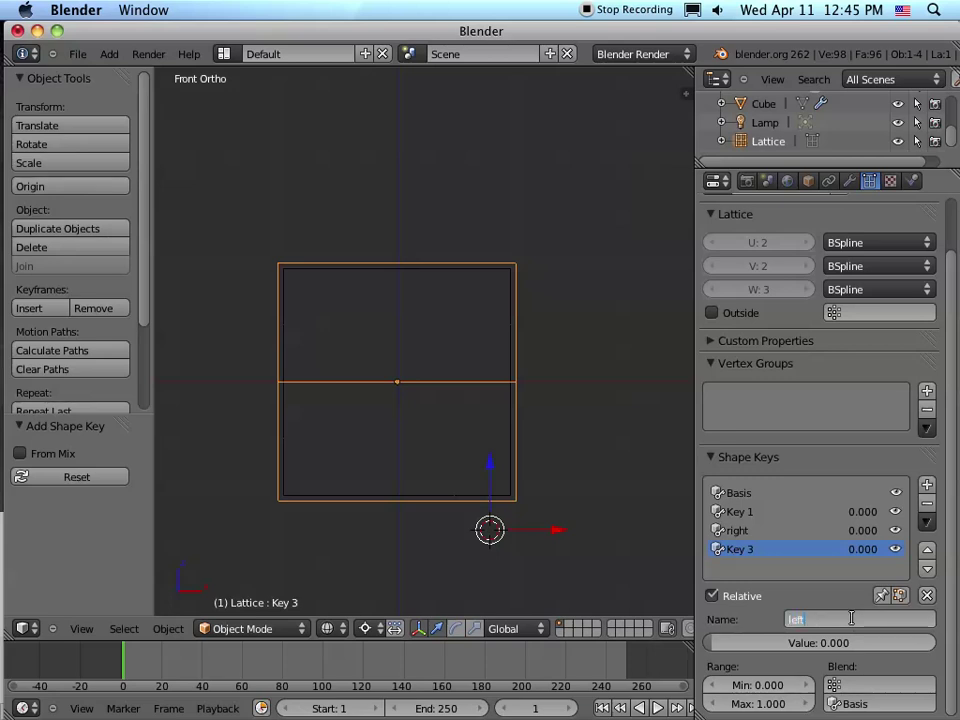
pyautogui.write('ft')
pyautogui.press('Return')
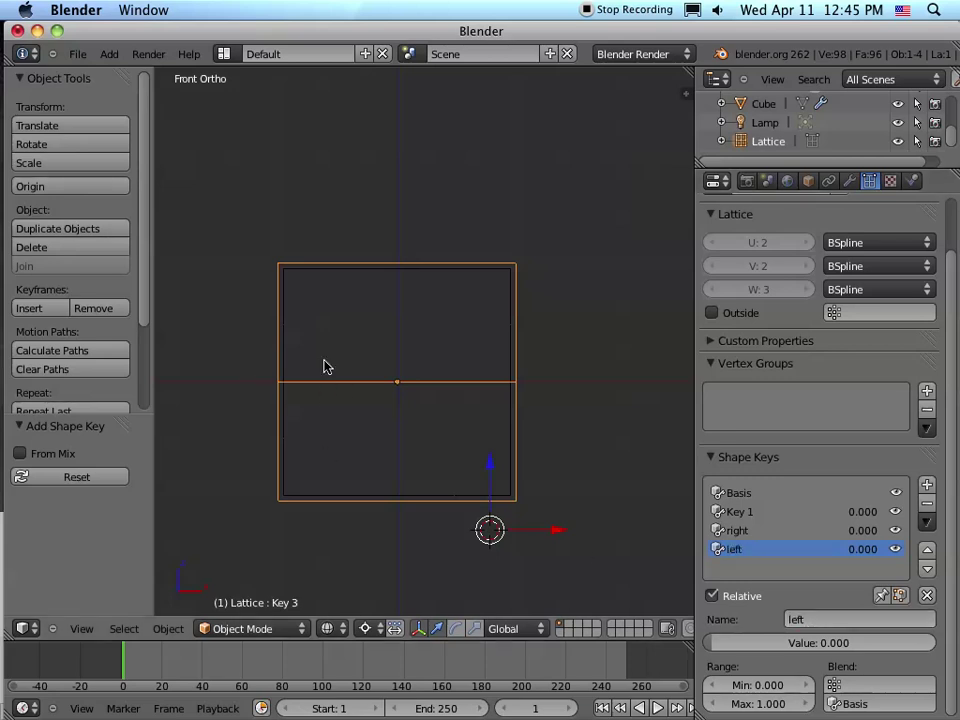
pyautogui.press('Tab')
pyautogui.press('a')
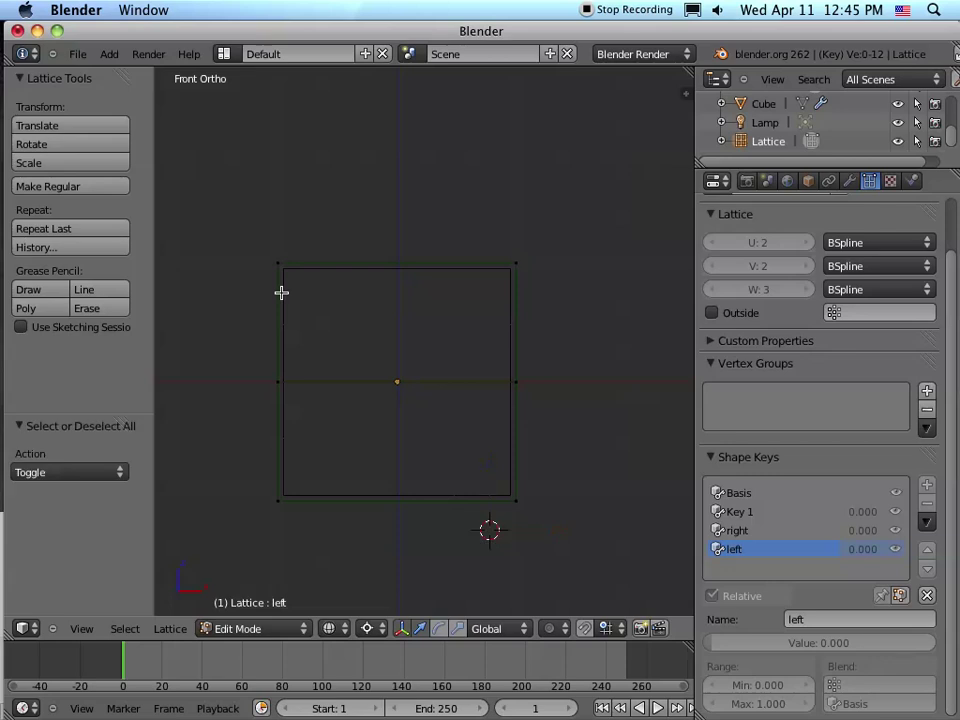
pyautogui.press('a')
pyautogui.press('a')
# Step: Rotate the two top lattice points about -33° around the lattice's top edge
pyautogui.press('b')
pyautogui.moveTo(259, 238); pyautogui.dragTo(568, 306)
pyautogui.click(391, 270)
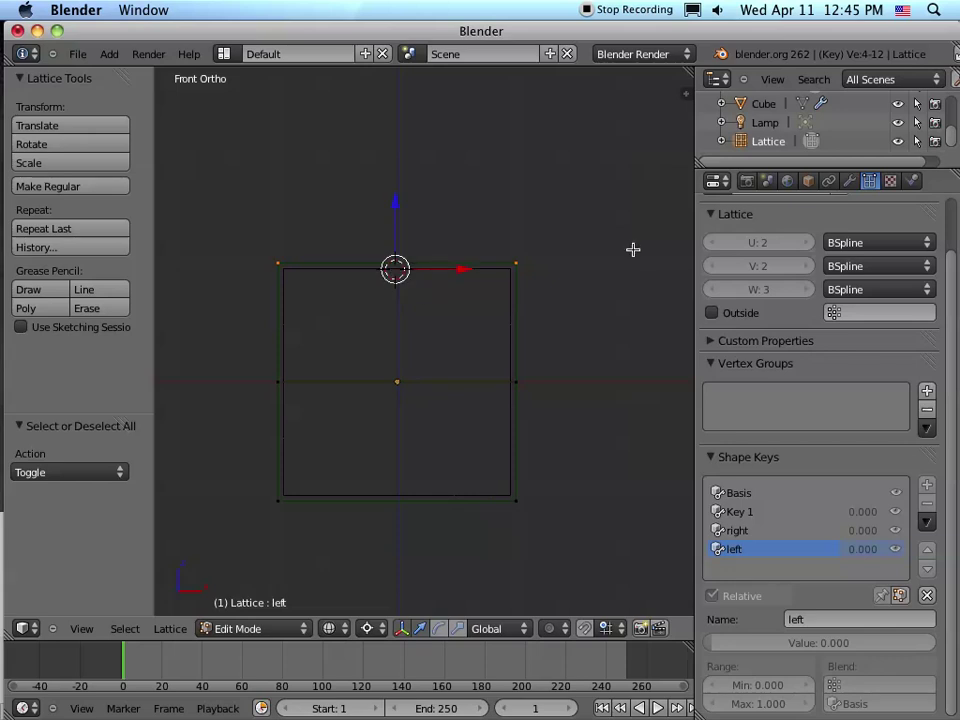
pyautogui.press('r')
pyautogui.click(576, 149)
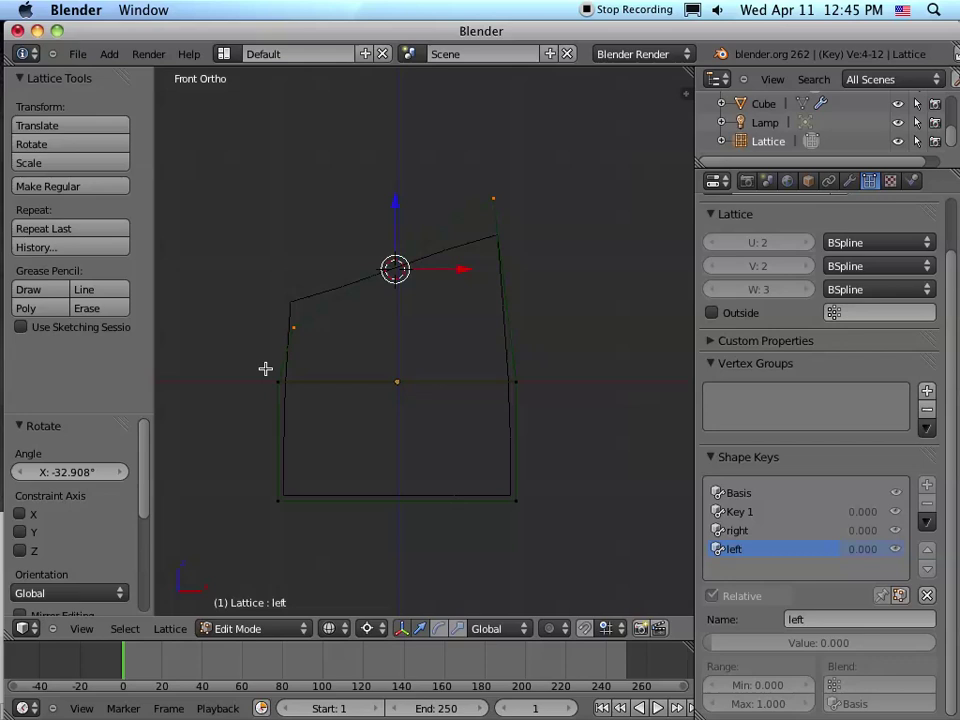
# Step: Rotate the middle row's left and right points around the lattice's bottom edge
pyautogui.press('b')
pyautogui.moveTo(267, 365); pyautogui.dragTo(532, 402)
pyautogui.click(396, 489)
pyautogui.press('r')
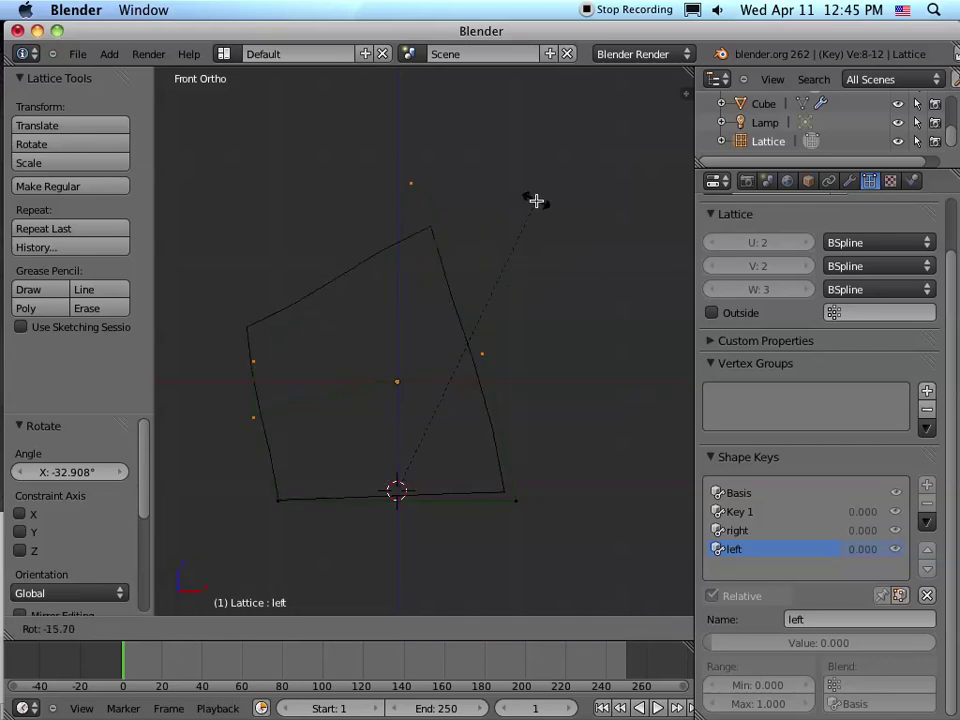
pyautogui.click(485, 185)
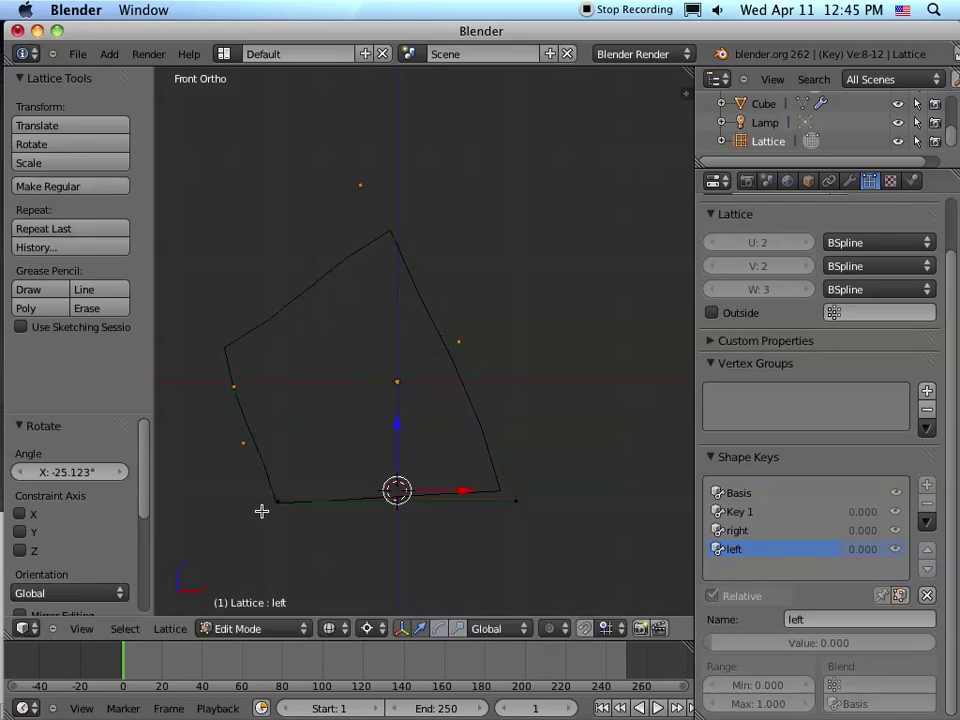
# Step: Rotate the two left-edge points about -72°, then return to Object Mode
pyautogui.press('a')
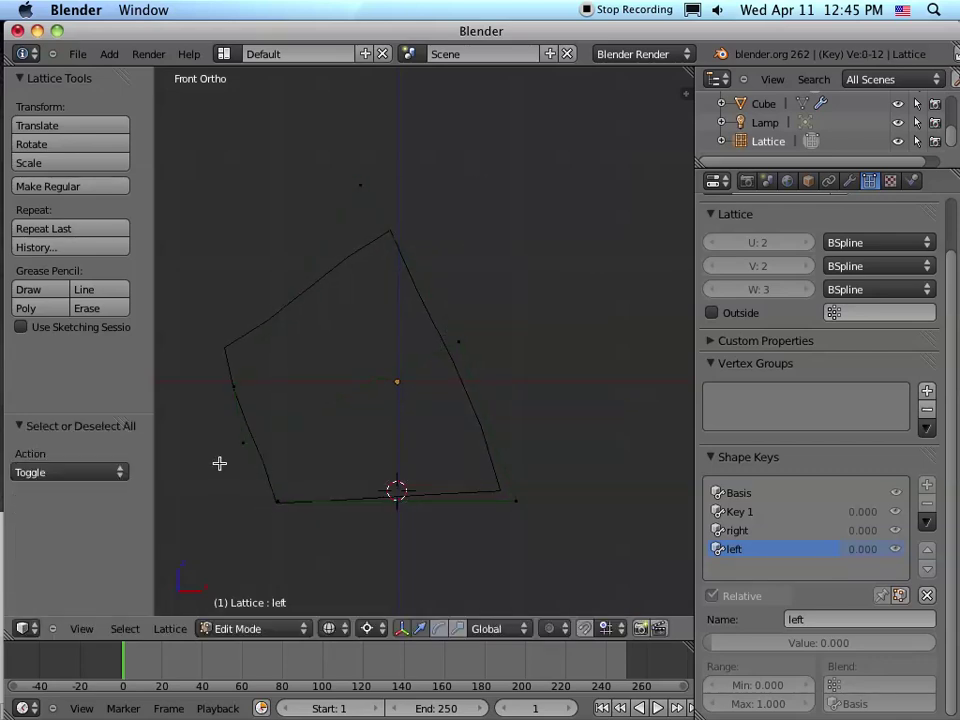
pyautogui.press('b')
pyautogui.moveTo(205, 365); pyautogui.dragTo(300, 455)
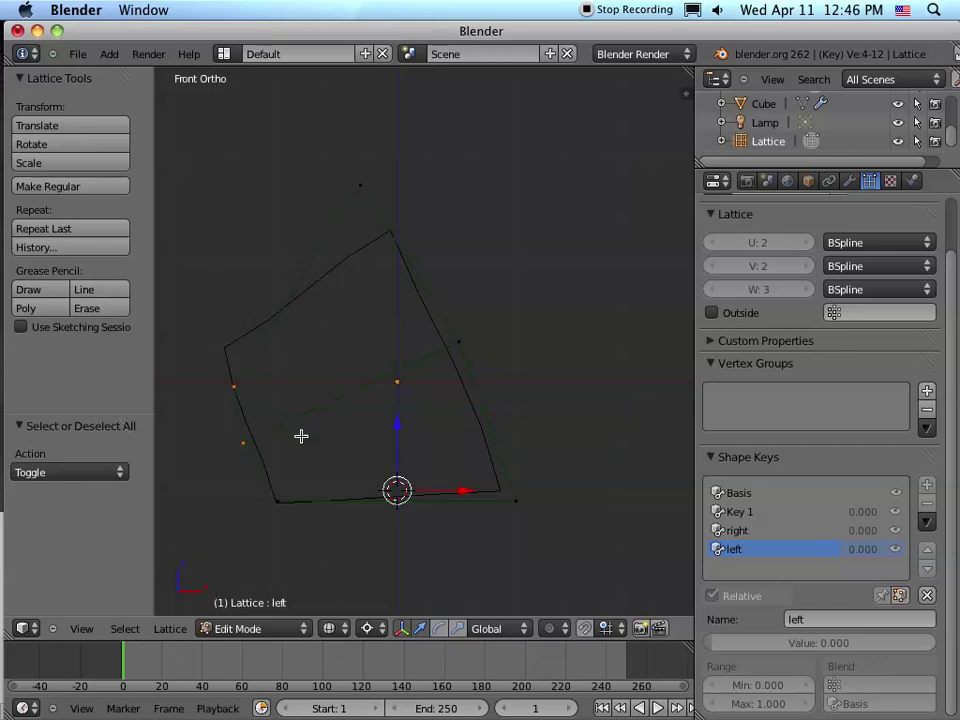
pyautogui.click(256, 410)
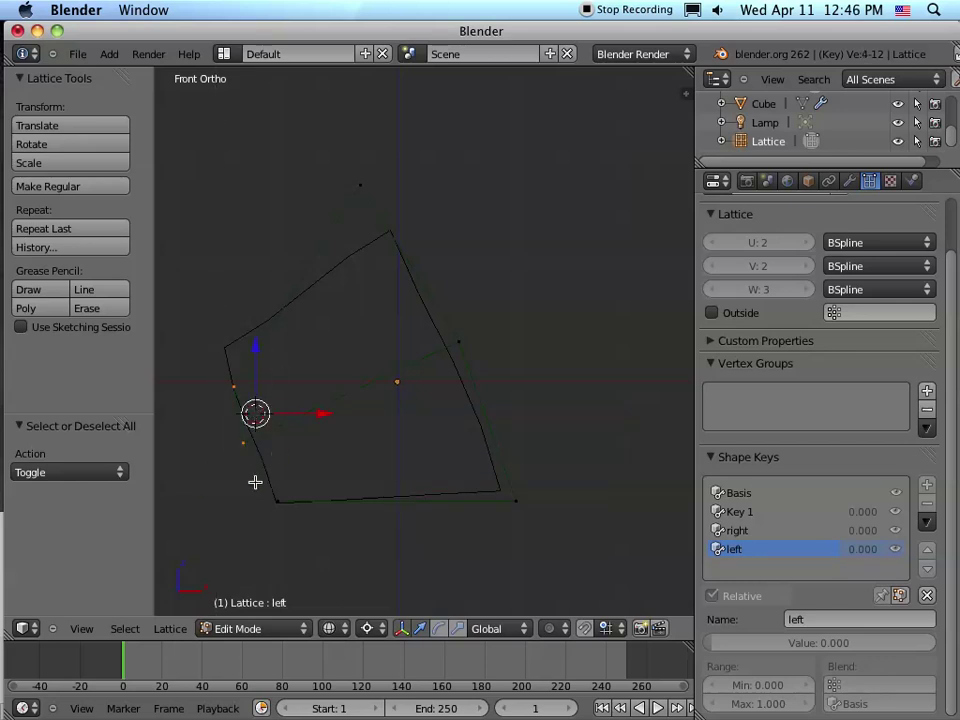
pyautogui.press('r')
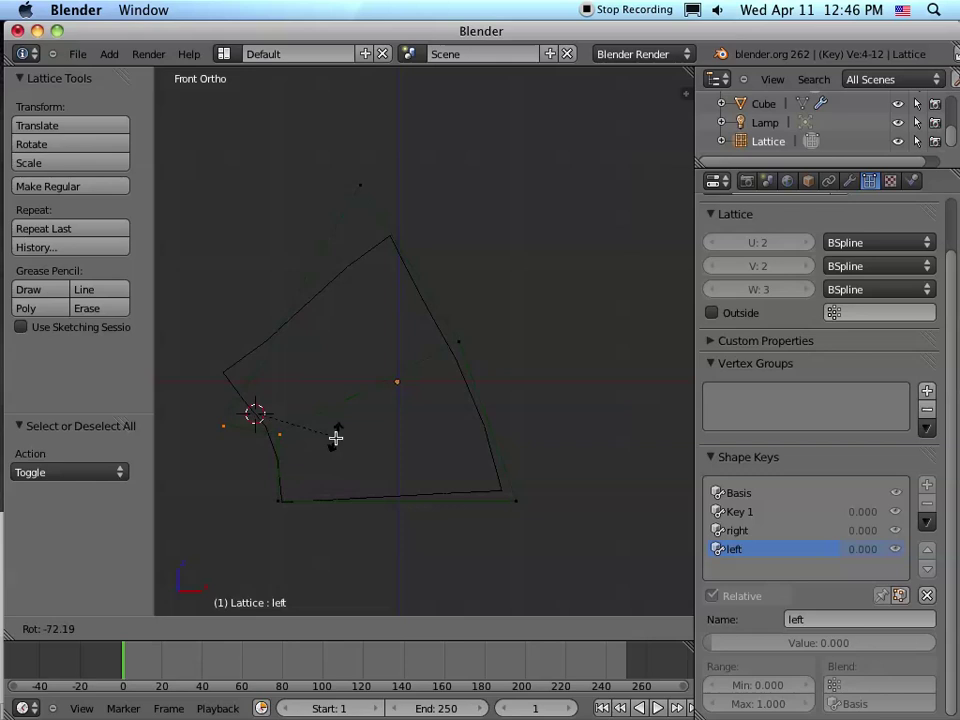
pyautogui.click(335, 437)
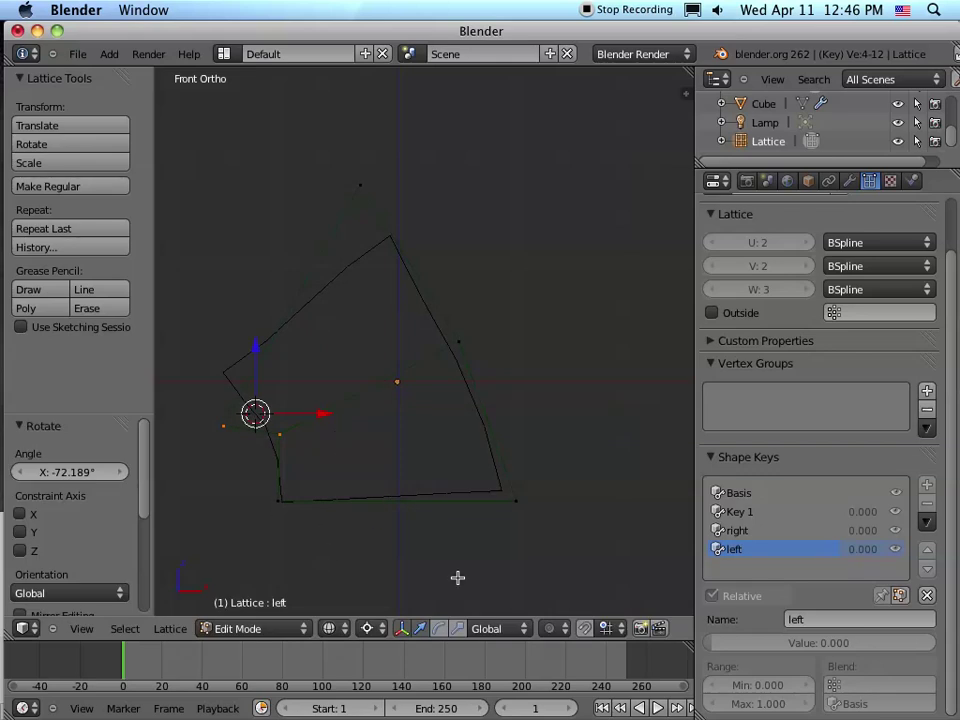
pyautogui.press('a')
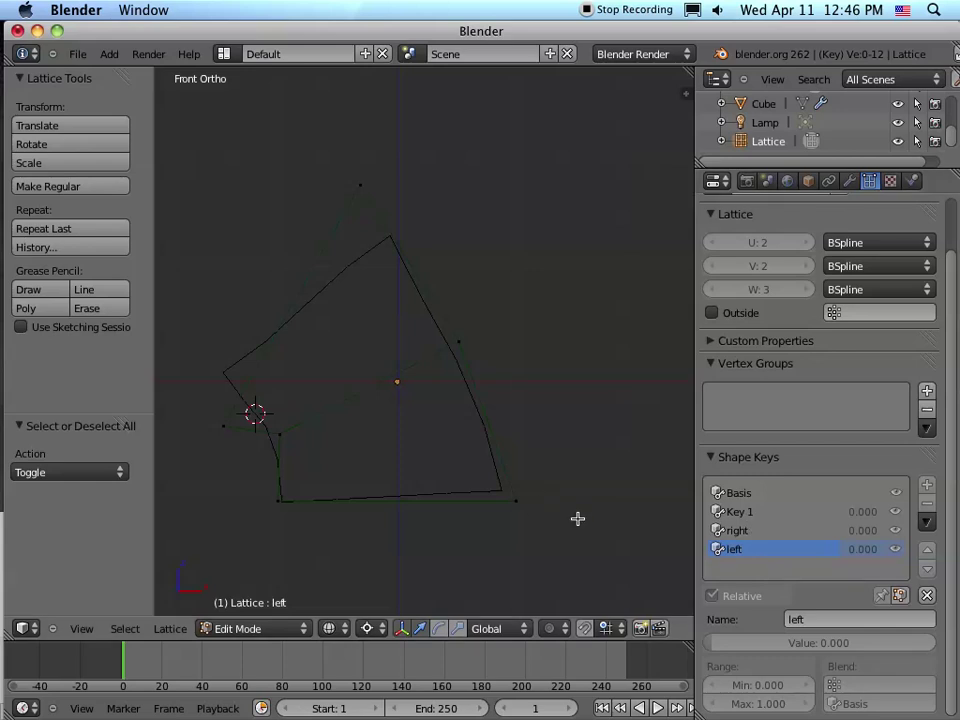
pyautogui.press('Tab')
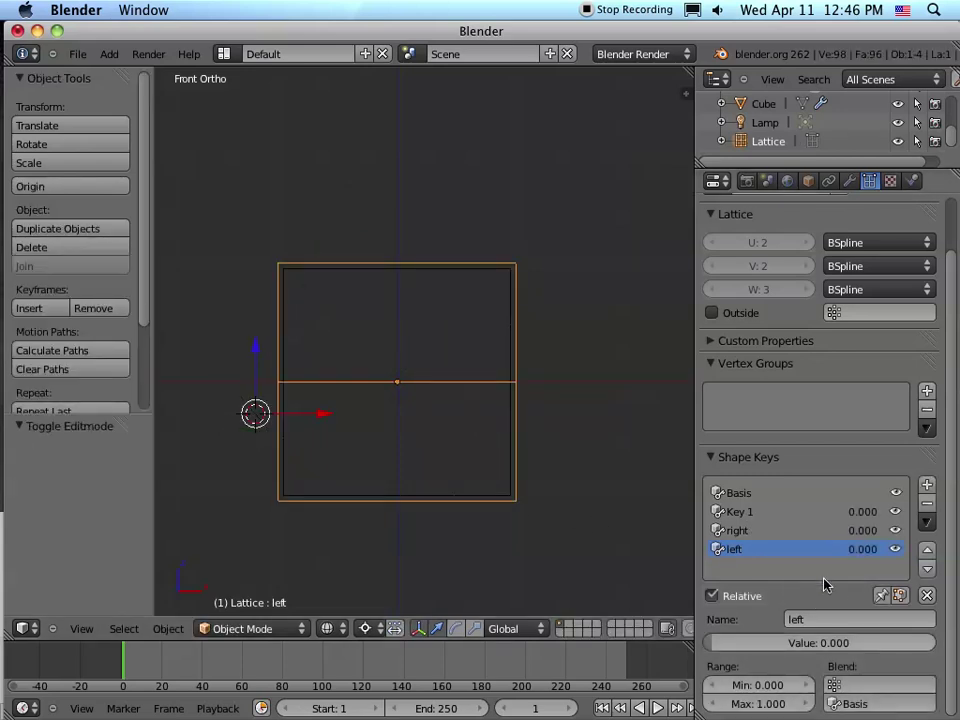
# Step: Preview the left and right shape keys at full strength, then reset them
pyautogui.moveTo(739, 643); pyautogui.dragTo(656, 640)
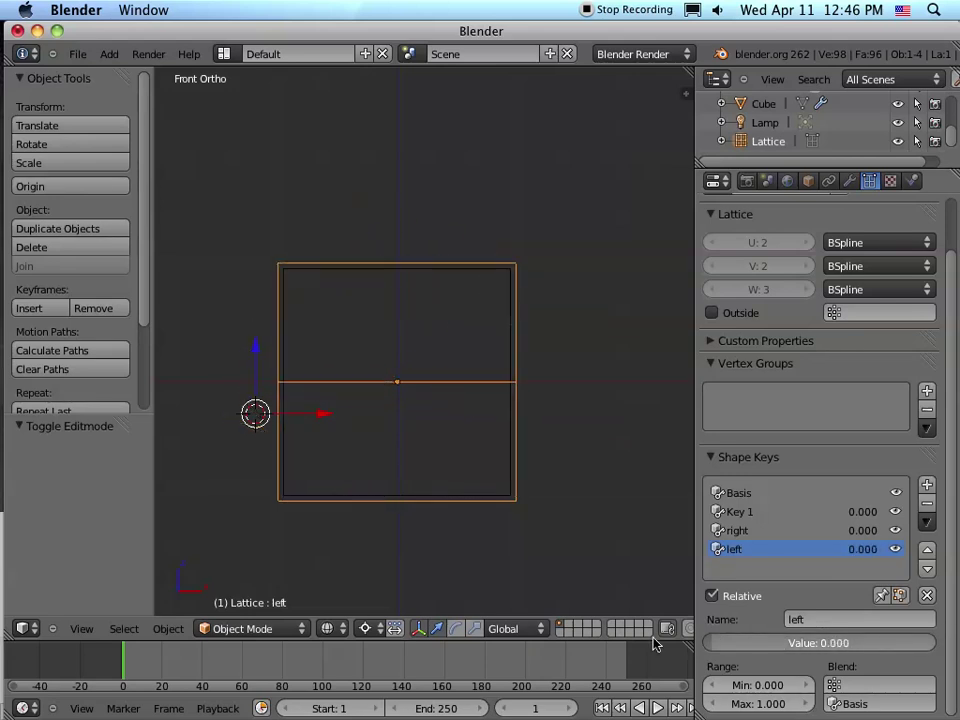
pyautogui.click(739, 530)
pyautogui.moveTo(739, 641); pyautogui.dragTo(645, 654)
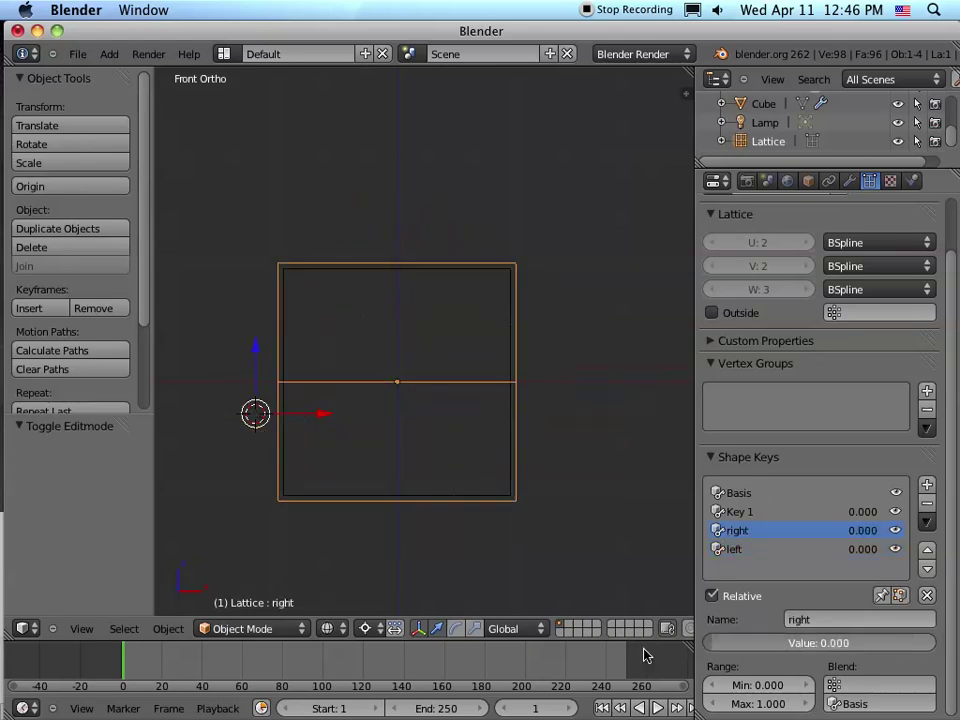
# Step: Add a new lattice shape key named 'squish' and enter lattice Edit Mode
pyautogui.click(927, 485)
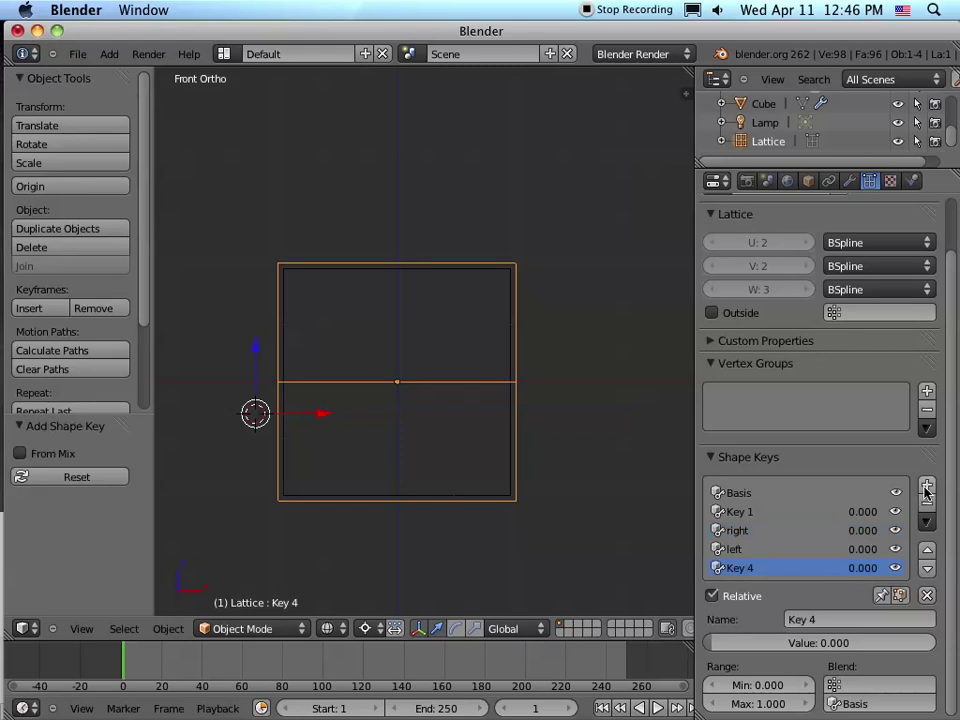
pyautogui.click(833, 619)
pyautogui.write('sui')
pyautogui.write('squish')
pyautogui.press('Return')
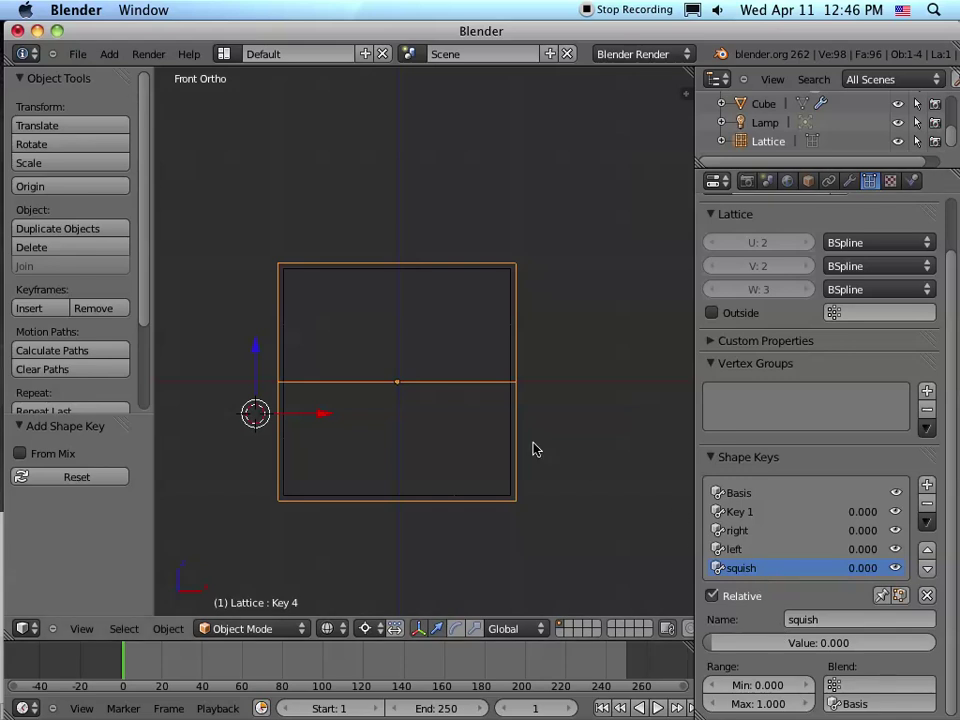
pyautogui.press('Tab')
# Step: Box-select the lattice's middle row and scale it outward to widen the middle
pyautogui.press('a')
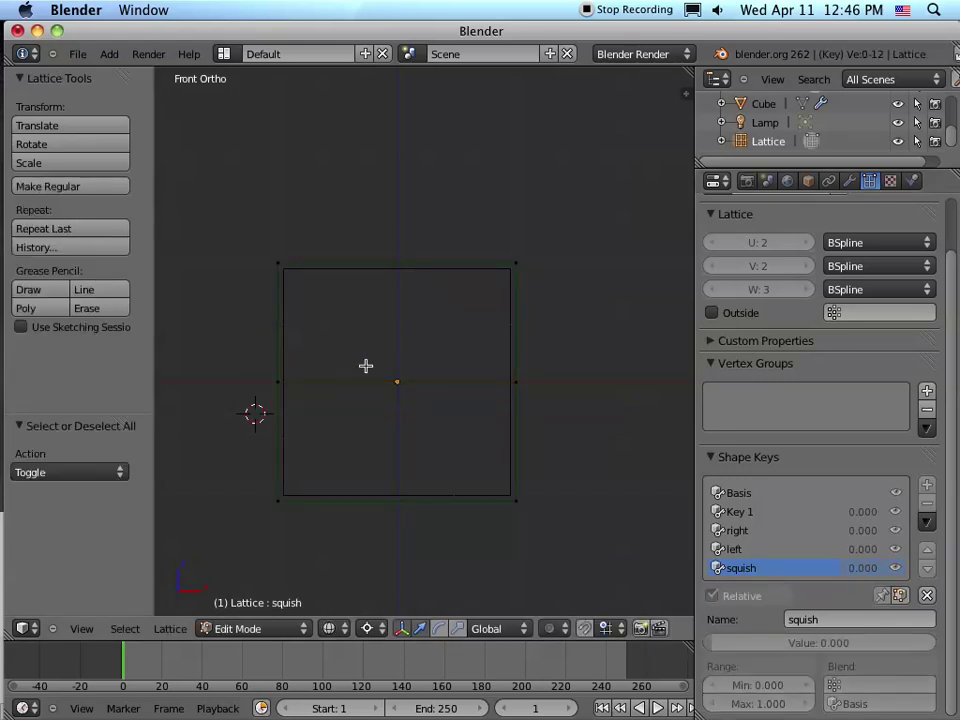
pyautogui.press('a')
pyautogui.press('a')
pyautogui.press('b')
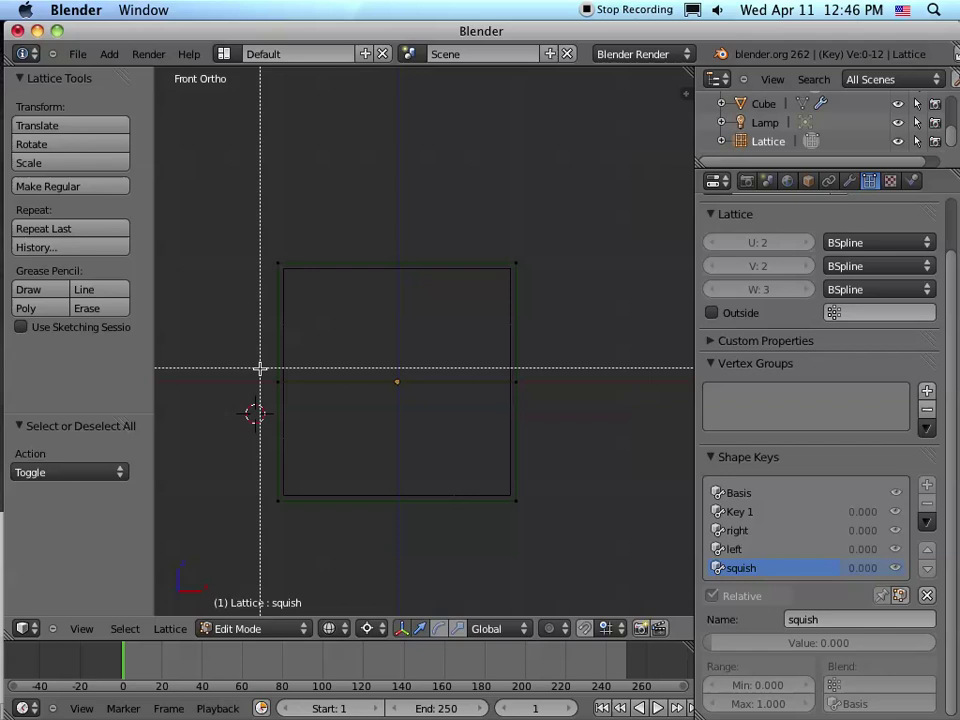
pyautogui.moveTo(253, 357); pyautogui.dragTo(533, 398)
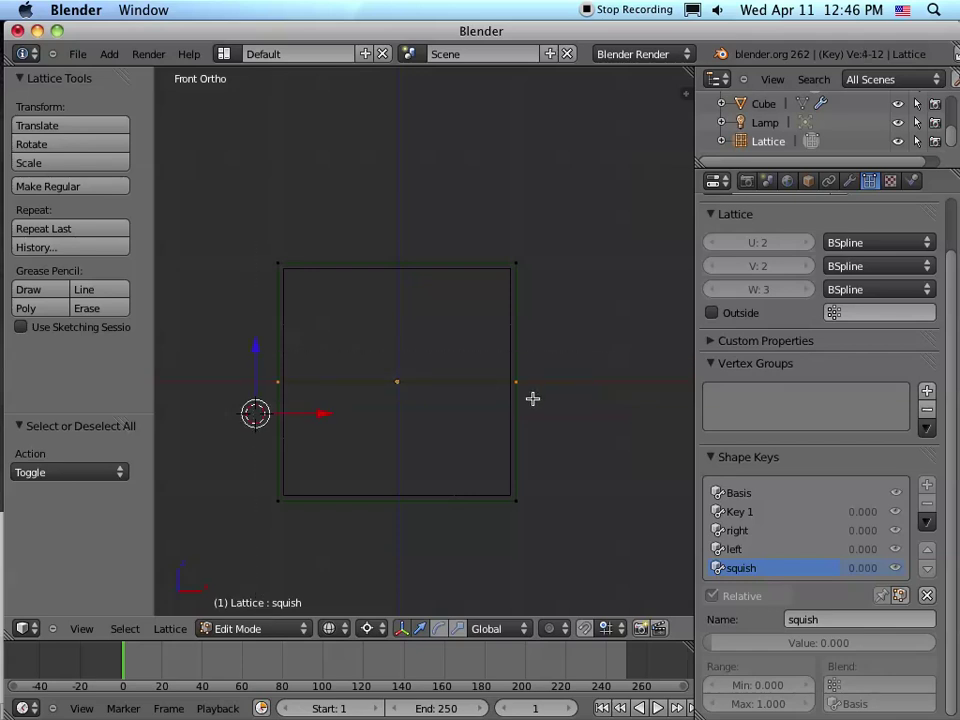
pyautogui.click(396, 381)
pyautogui.press('s')
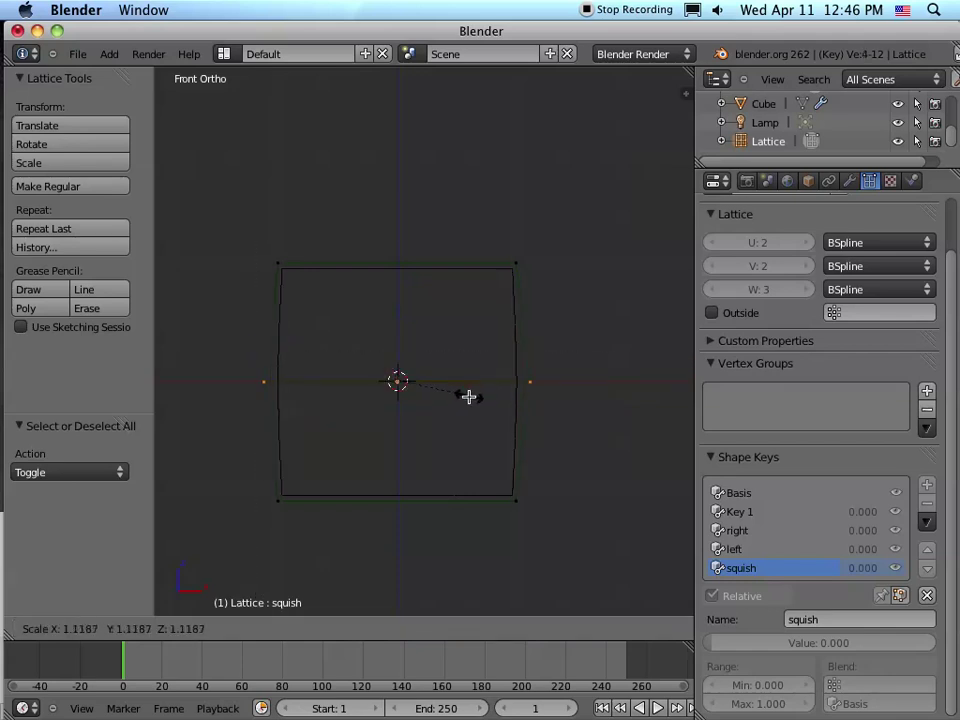
pyautogui.click(583, 426)
pyautogui.scroll(-4, 581, 428)
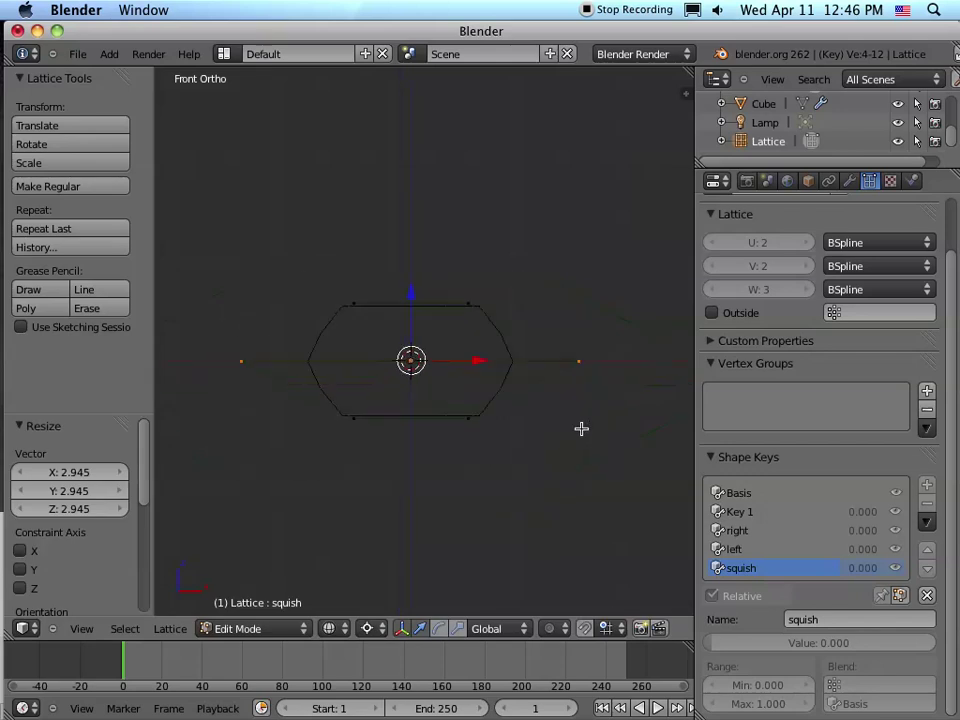
# Step: Flatten the top and middle rows onto the bottom edge, scaling Z to 0.05281
pyautogui.press('a')
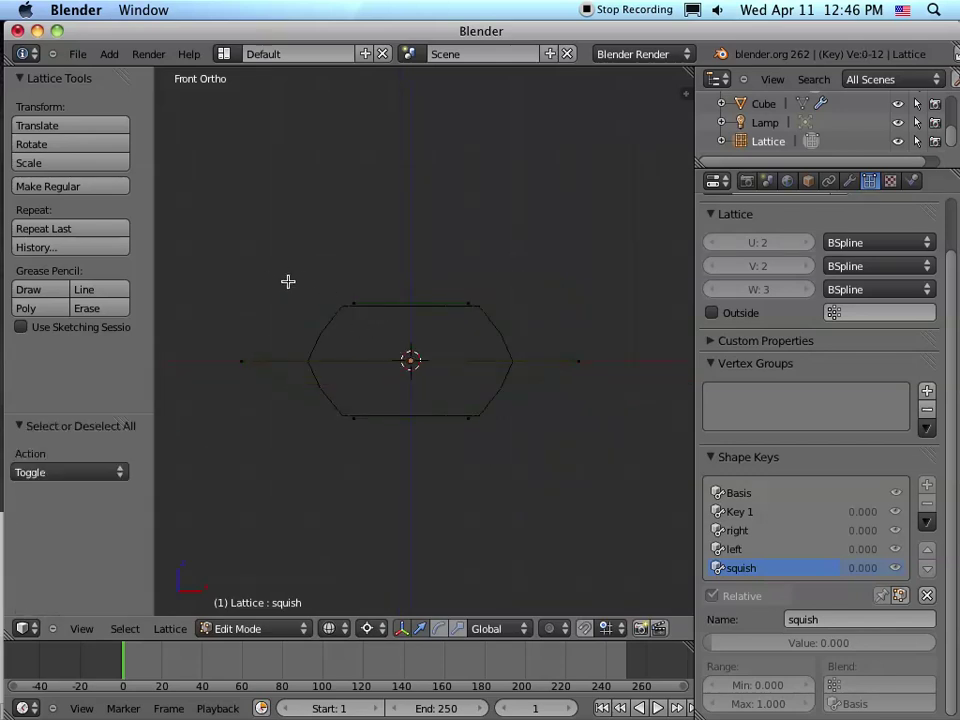
pyautogui.press('b')
pyautogui.moveTo(212, 240); pyautogui.dragTo(630, 386)
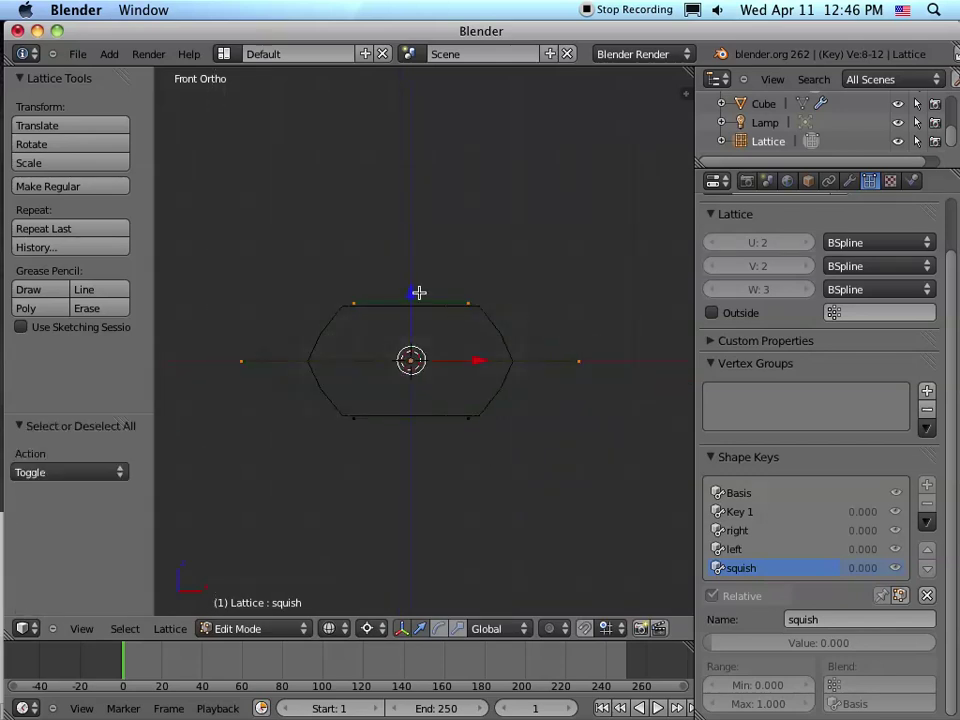
pyautogui.click(410, 415)
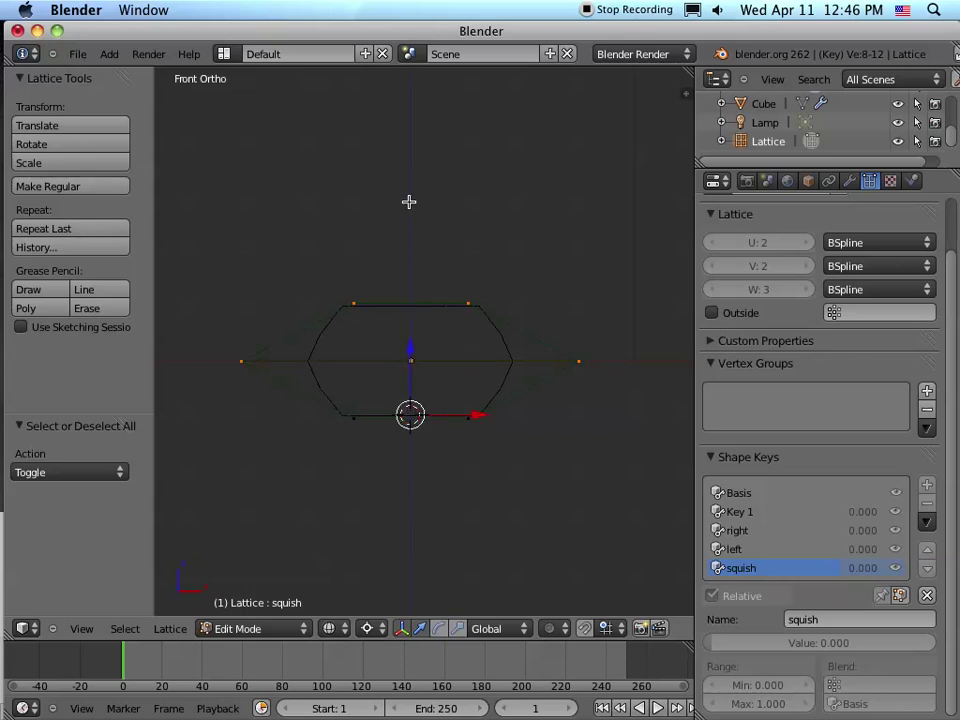
pyautogui.press('s')
pyautogui.press('z')
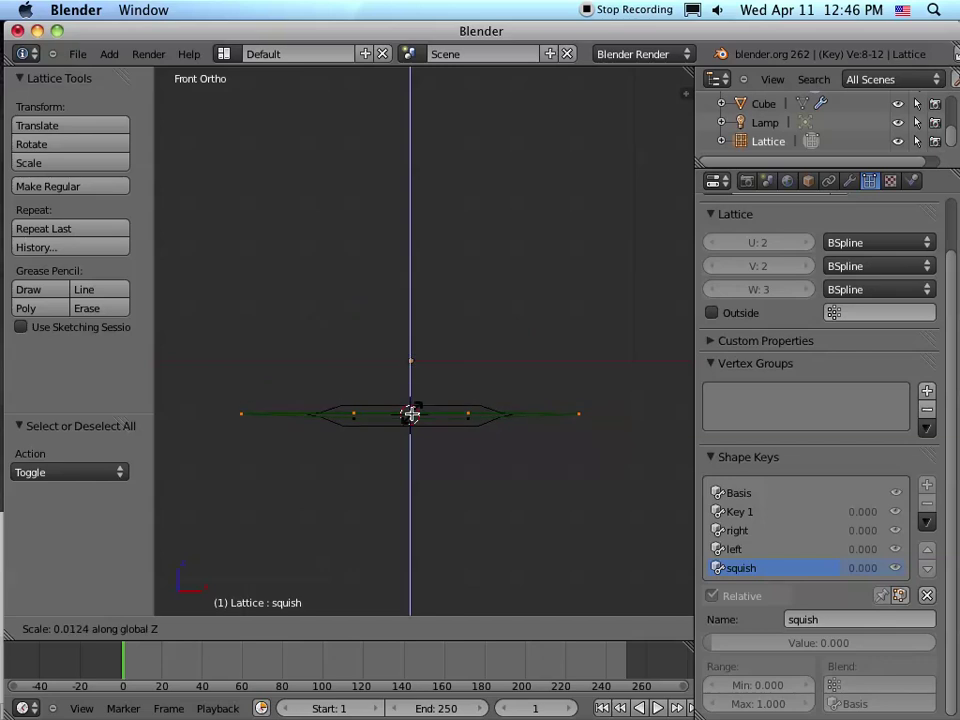
pyautogui.click(411, 405)
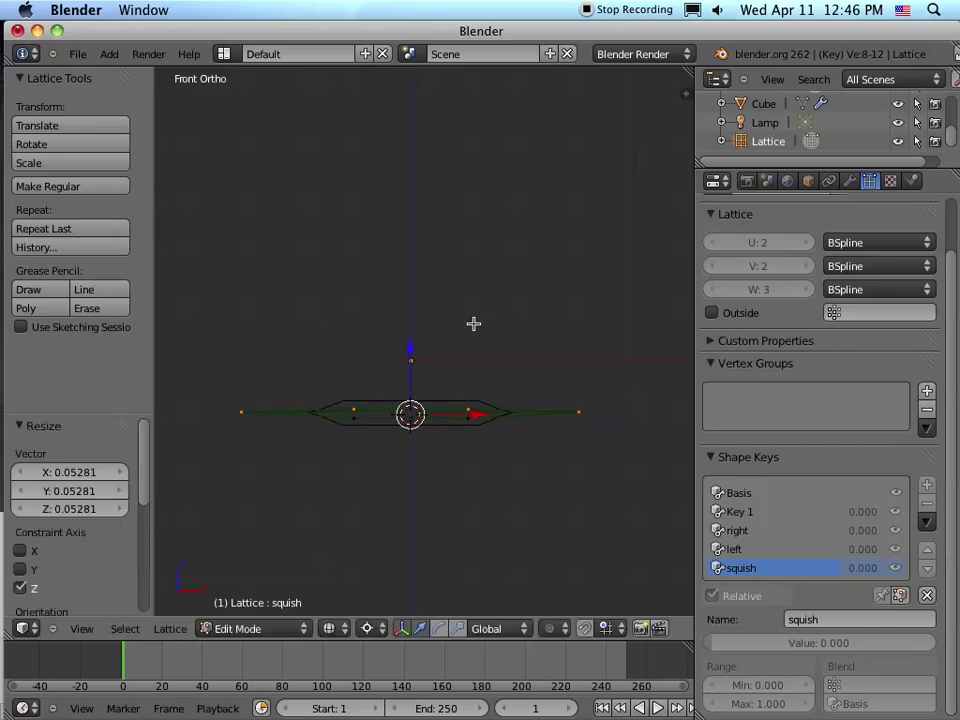
# Step: Orbit and toggle solid shading to inspect the flattened lattice, then return to wireframe
pyautogui.moveTo(471, 326); pyautogui.dragTo(381, 394, button='middle')
pyautogui.press('z')
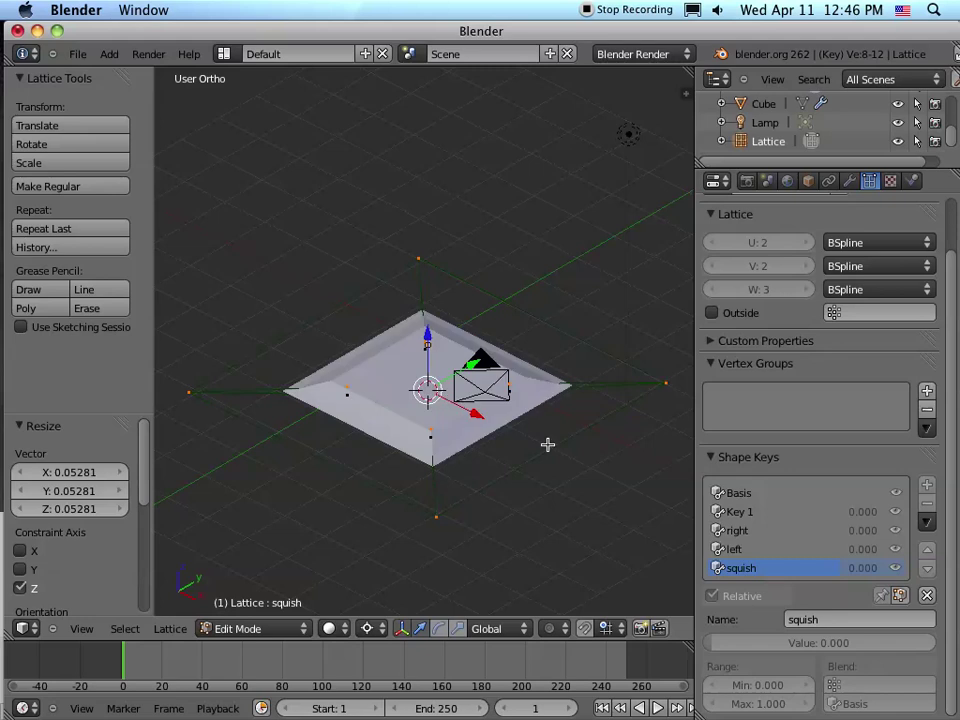
pyautogui.moveTo(519, 454); pyautogui.dragTo(621, 377, button='middle')
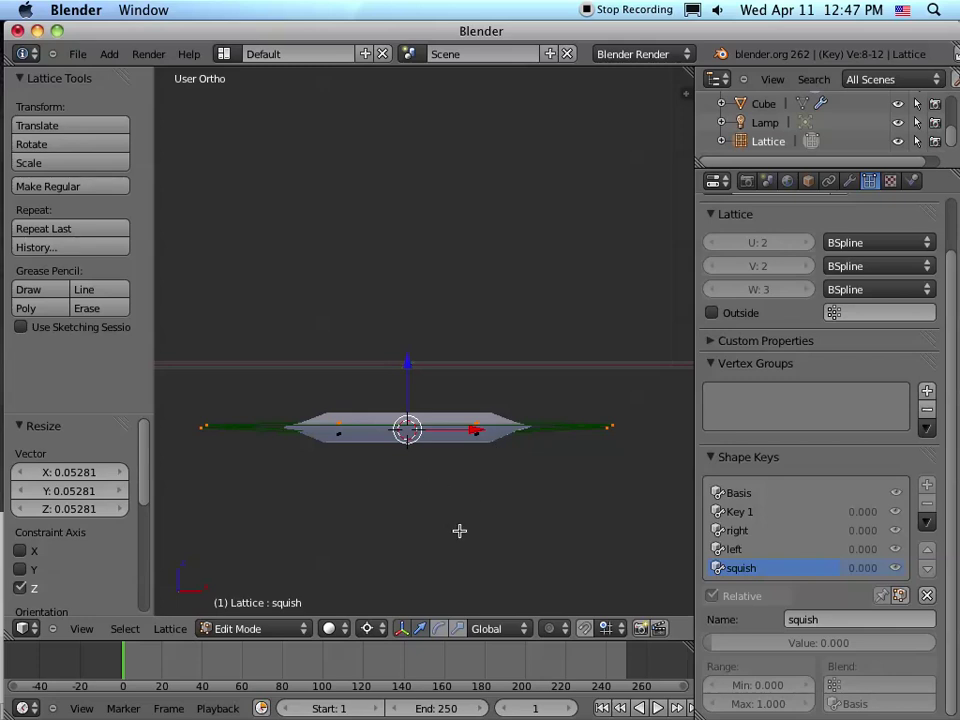
pyautogui.press('z')
pyautogui.scroll(3, 456, 528)
pyautogui.scroll(-2, 456, 528)
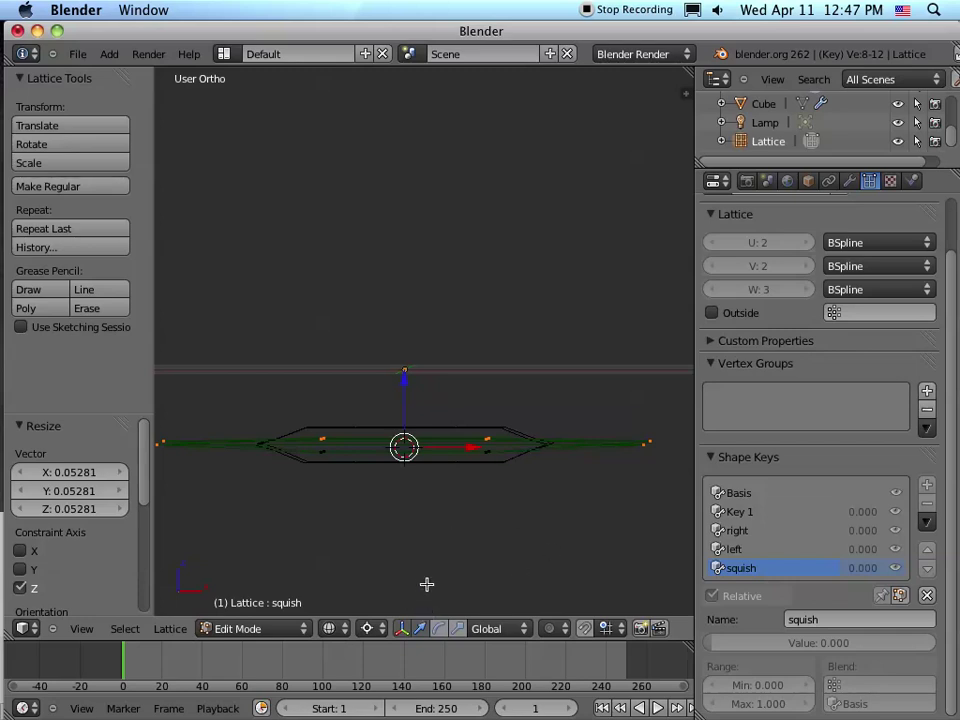
# Step: Return to Object Mode and switch to the Animation screen layout
pyautogui.press('Tab')
pyautogui.moveTo(498, 527); pyautogui.dragTo(454, 486, button='middle')
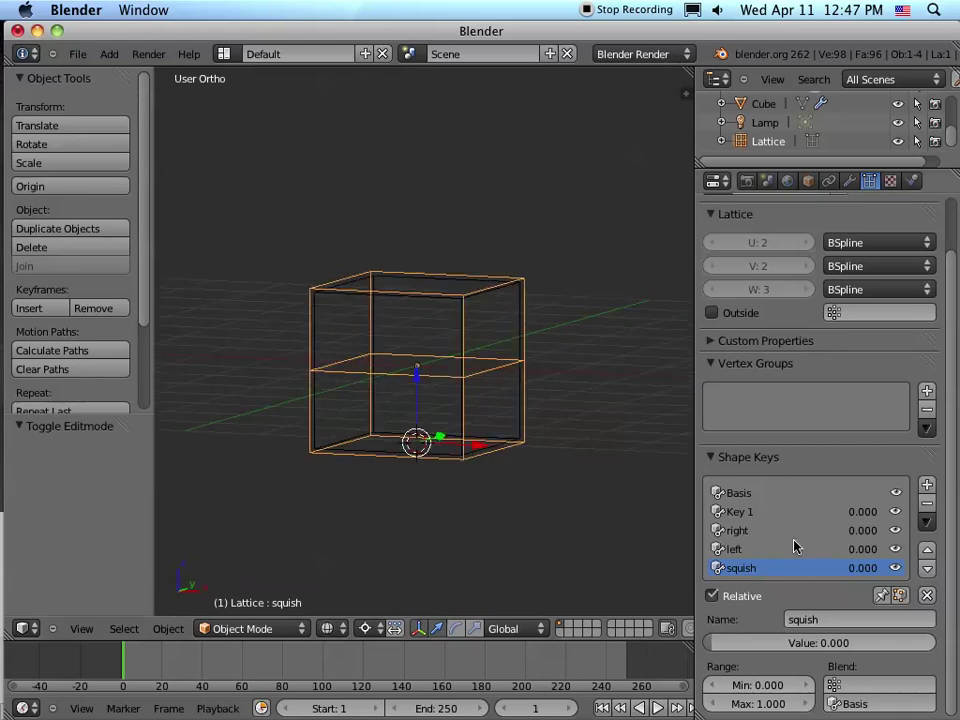
pyautogui.moveTo(525, 520)
pyautogui.mouseDown(button='middle')
pyautogui.moveTo(546, 531)
pyautogui.moveTo(538, 537)
pyautogui.mouseUp(button='middle')
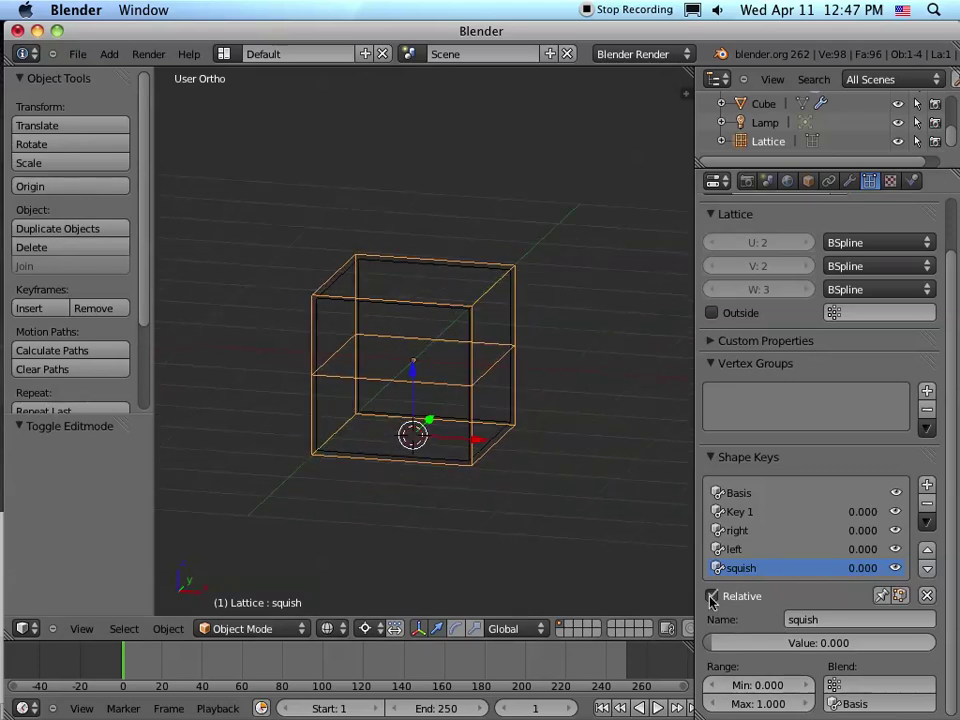
pyautogui.click(224, 54)
pyautogui.click(247, 83)
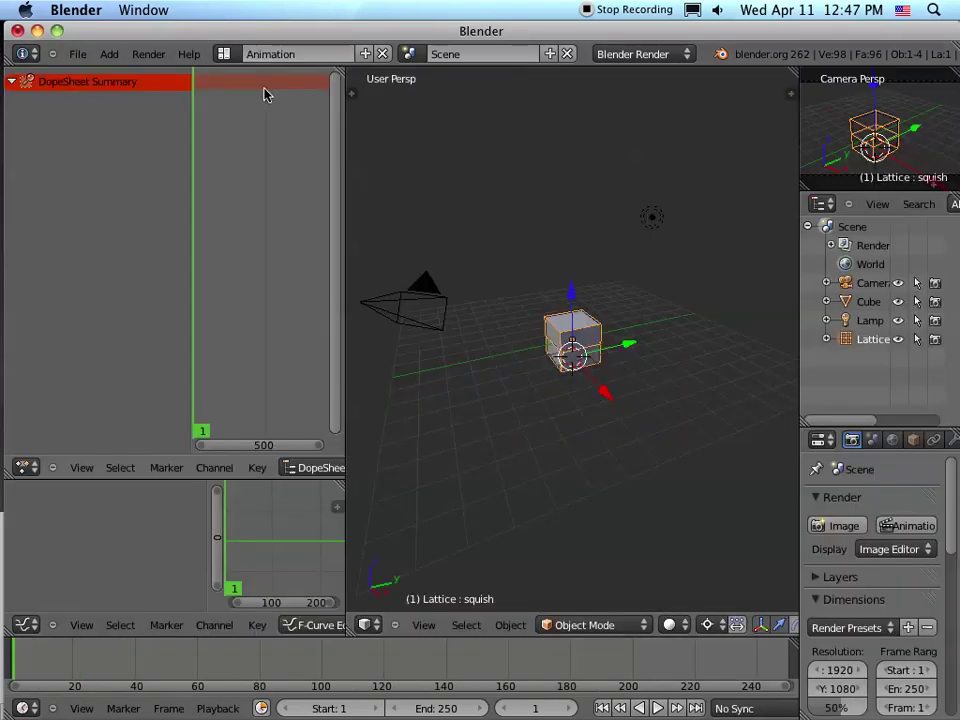
# Step: Set the Dope Sheet to ShapeKey Editor mode, listing Key 1, right, left and squish
pyautogui.click(315, 467)
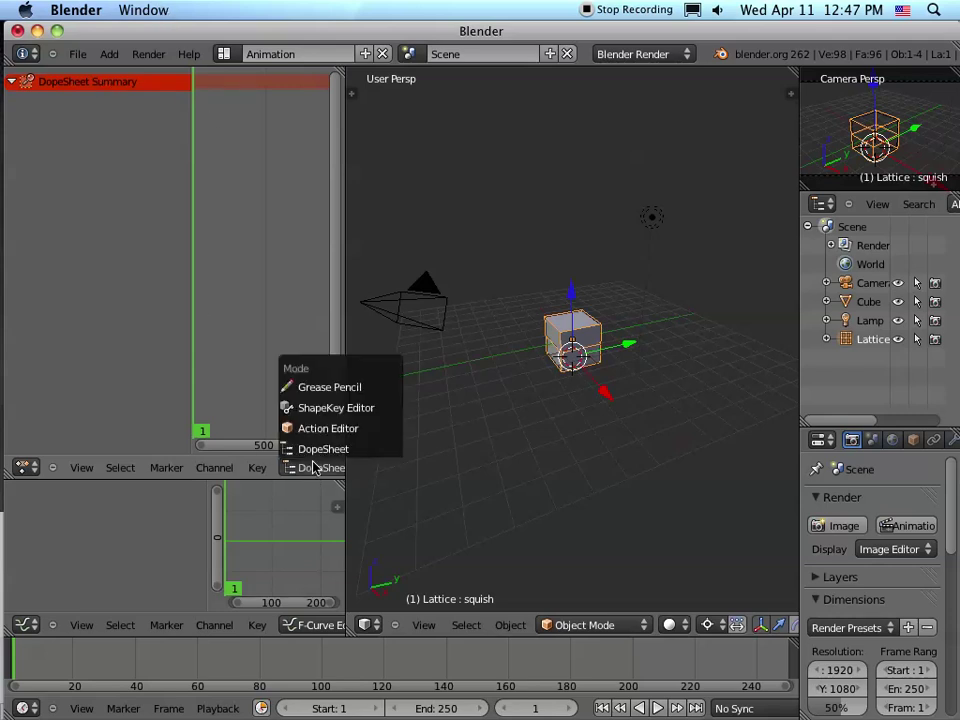
pyautogui.click(349, 412)
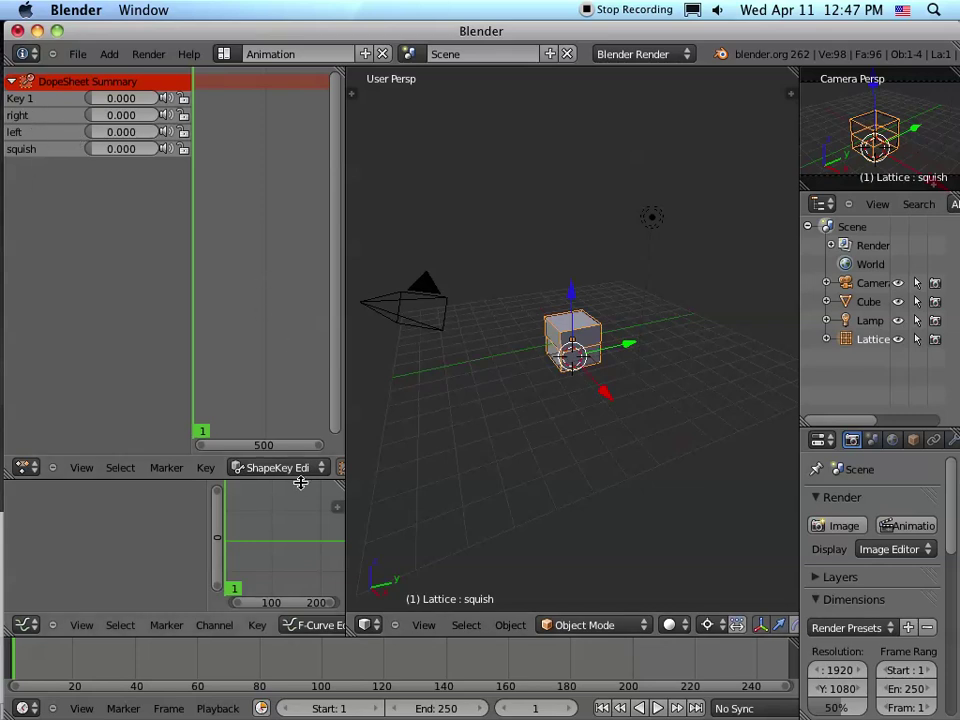
pyautogui.moveTo(214, 445)
pyautogui.mouseDown()
pyautogui.moveTo(263, 450)
pyautogui.moveTo(208, 450)
pyautogui.mouseUp()
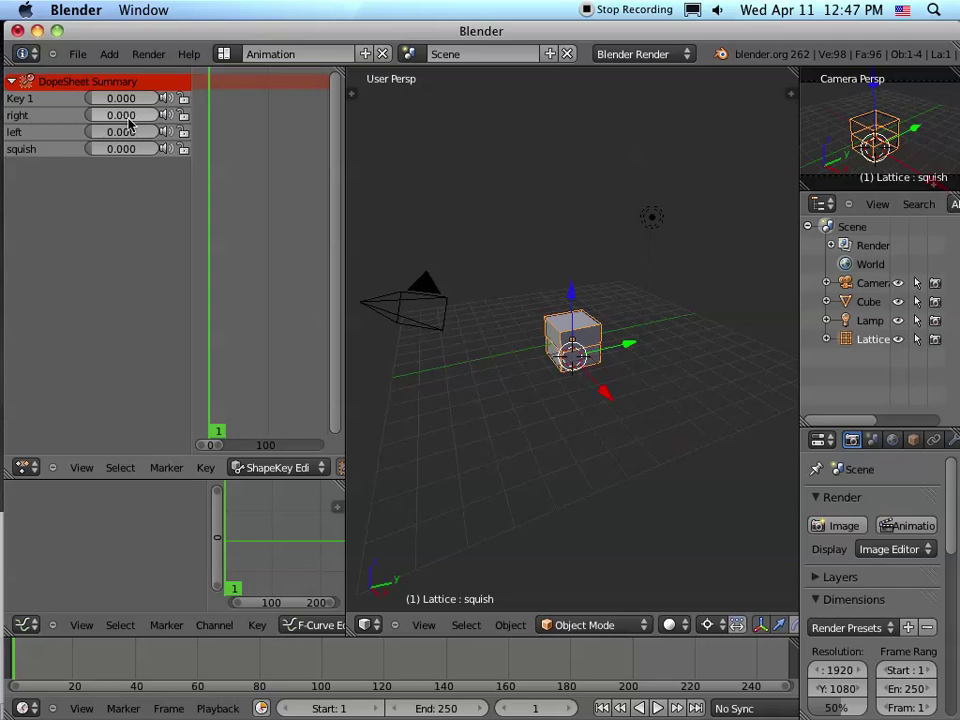
# Step: Look through the camera and preview the right, left and squish shape keys
pyautogui.moveTo(101, 118); pyautogui.dragTo(79, 122)
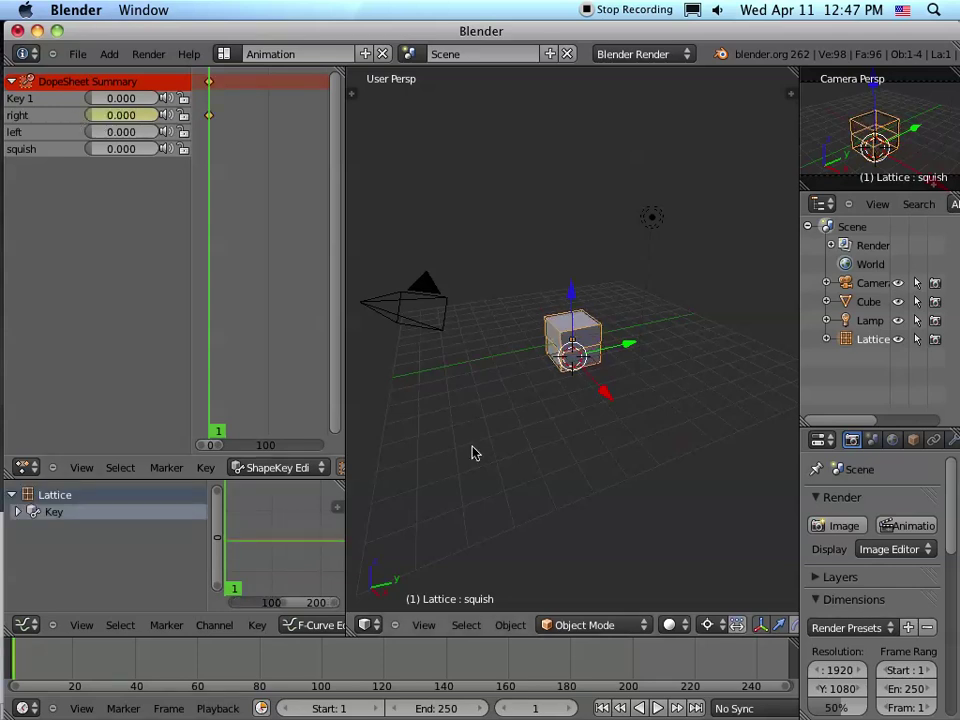
pyautogui.press('KP_0')
pyautogui.press('Home')
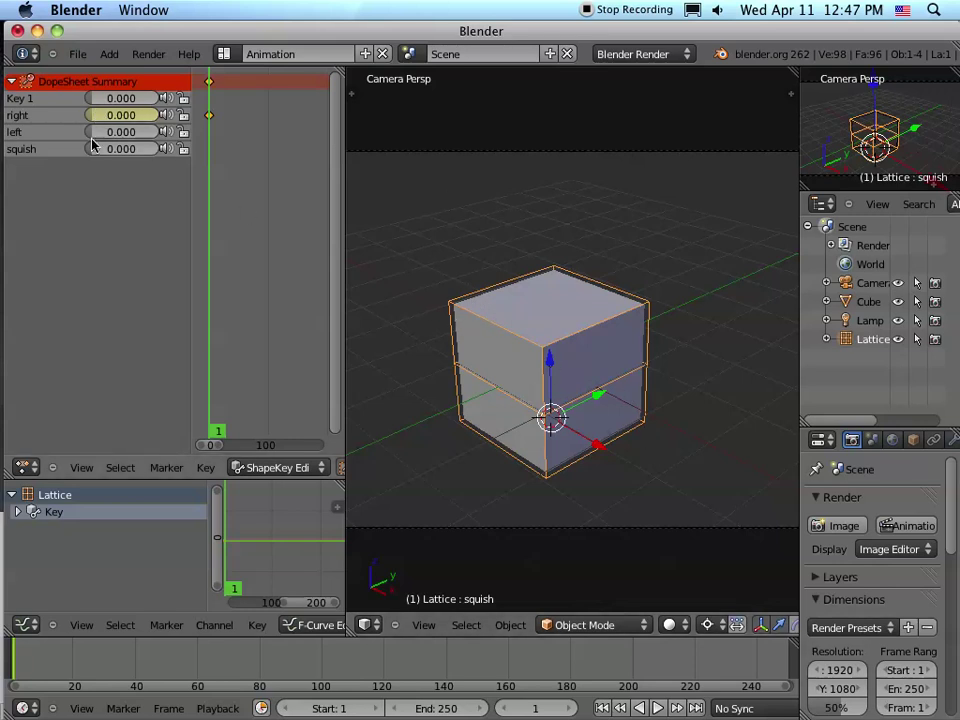
pyautogui.moveTo(94, 131); pyautogui.dragTo(207, 152)
pyautogui.rightClick(207, 152)
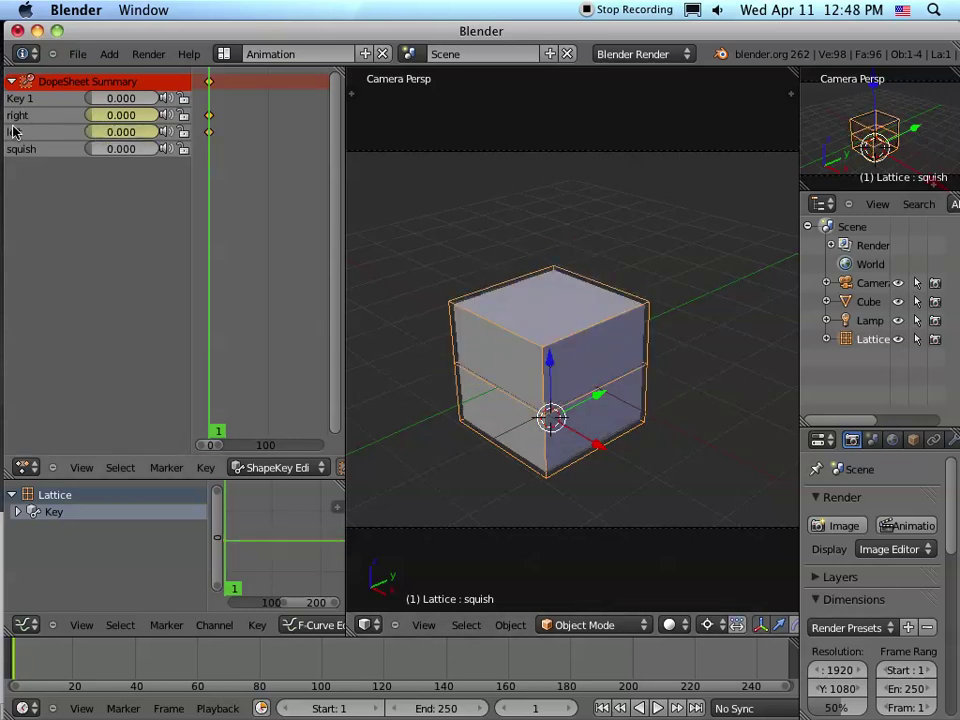
pyautogui.moveTo(98, 149); pyautogui.dragTo(177, 163)
pyautogui.rightClick(177, 163)
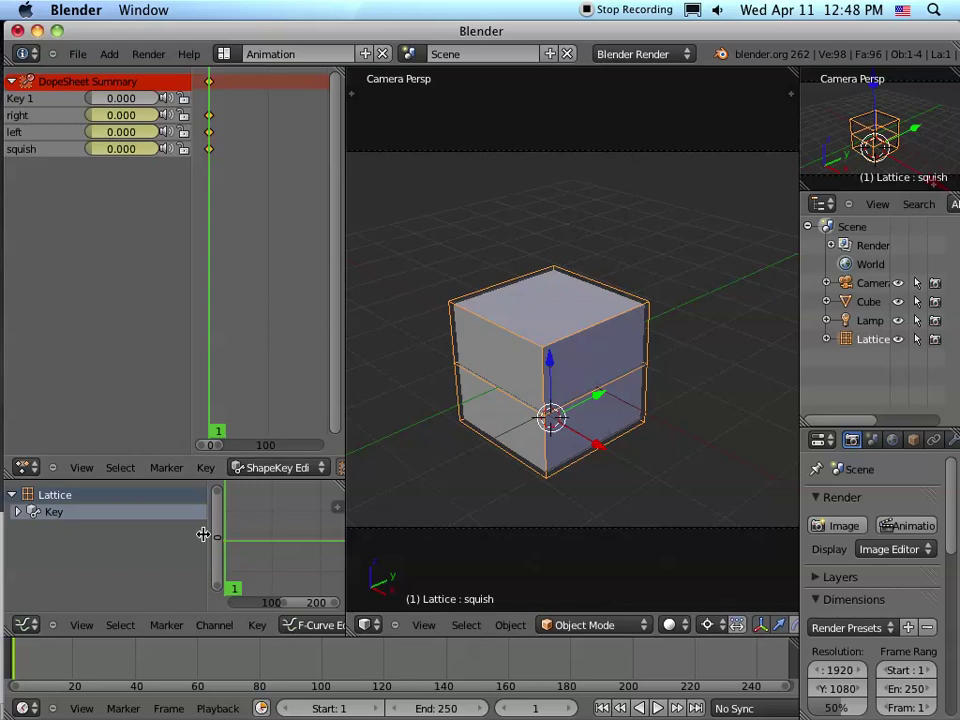
# Step: Keyframe the right shape key at 1 on frame 15 and 0 on frame 30
pyautogui.click(545, 709)
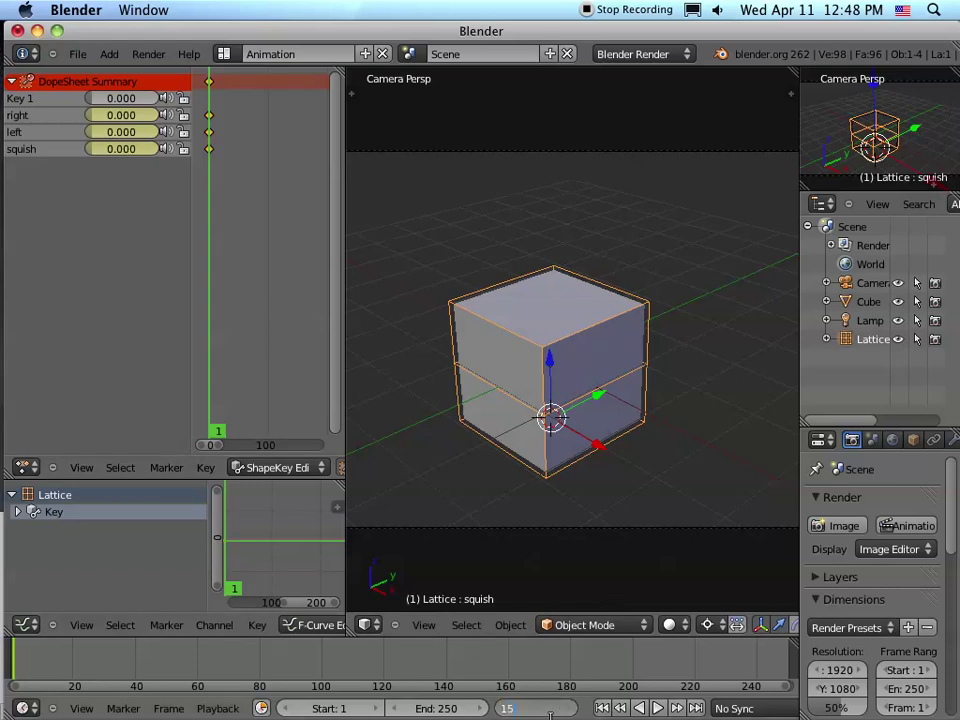
pyautogui.press('Return')
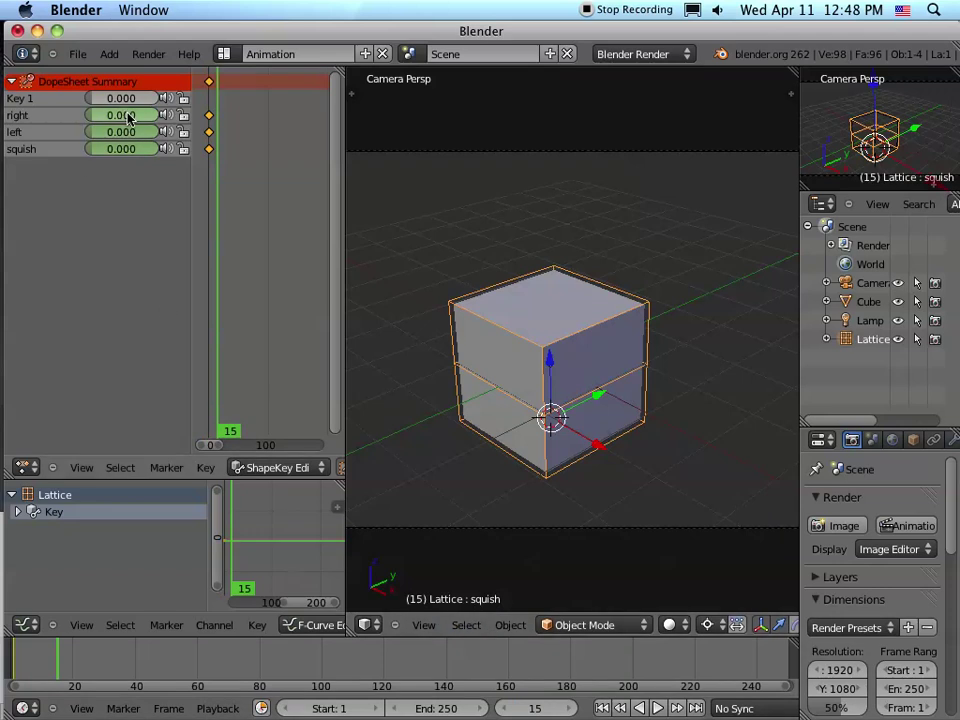
pyautogui.moveTo(128, 118); pyautogui.dragTo(190, 118)
pyautogui.press('i')
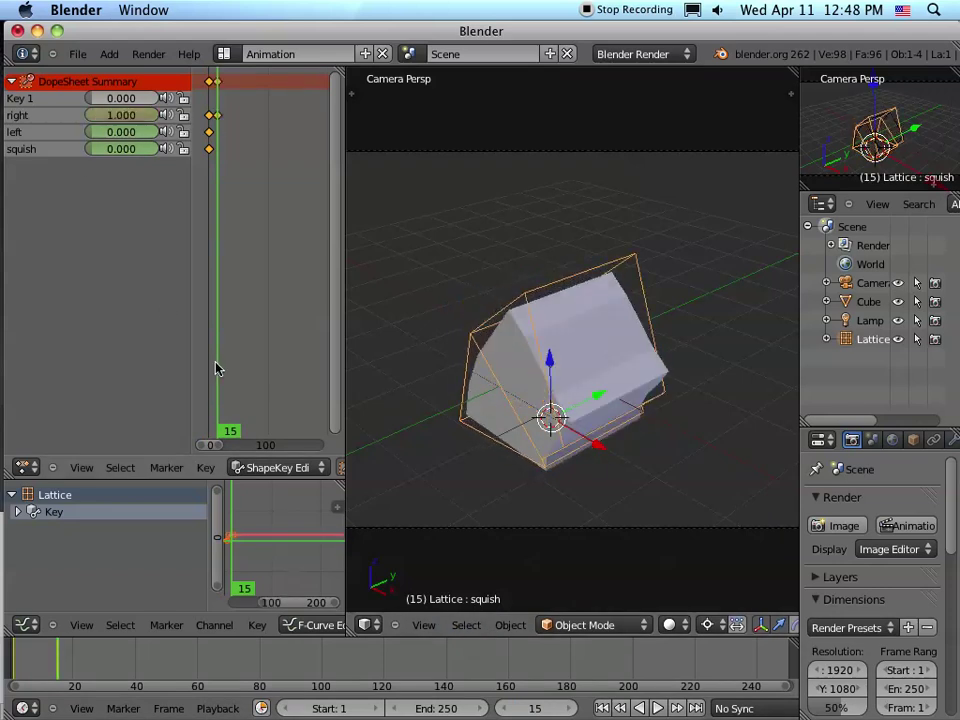
pyautogui.click(530, 716)
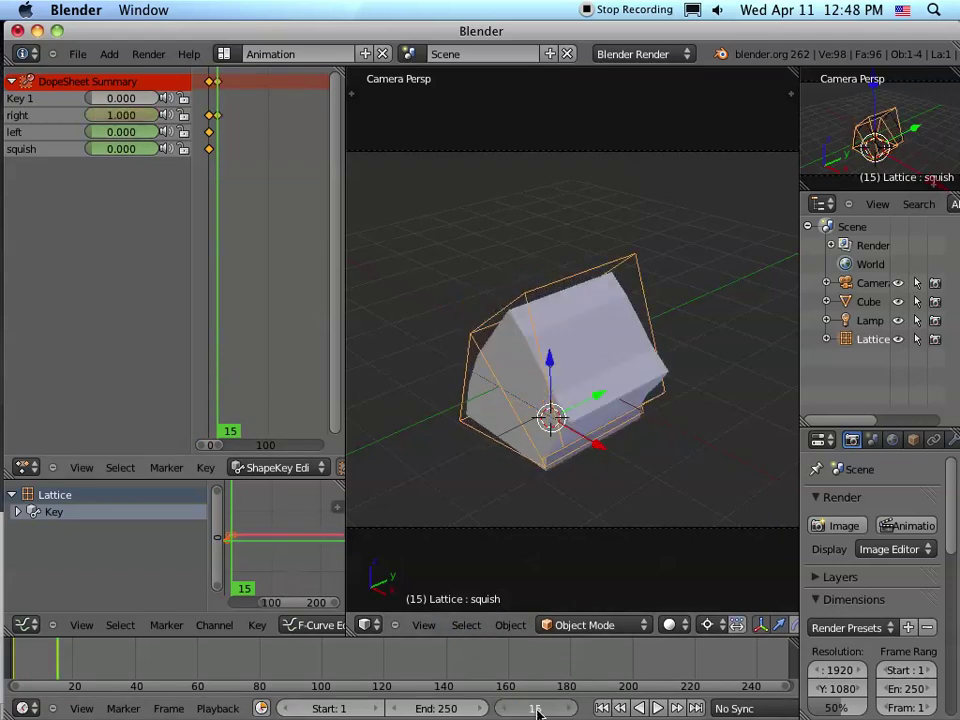
pyautogui.write('30')
pyautogui.press('Return')
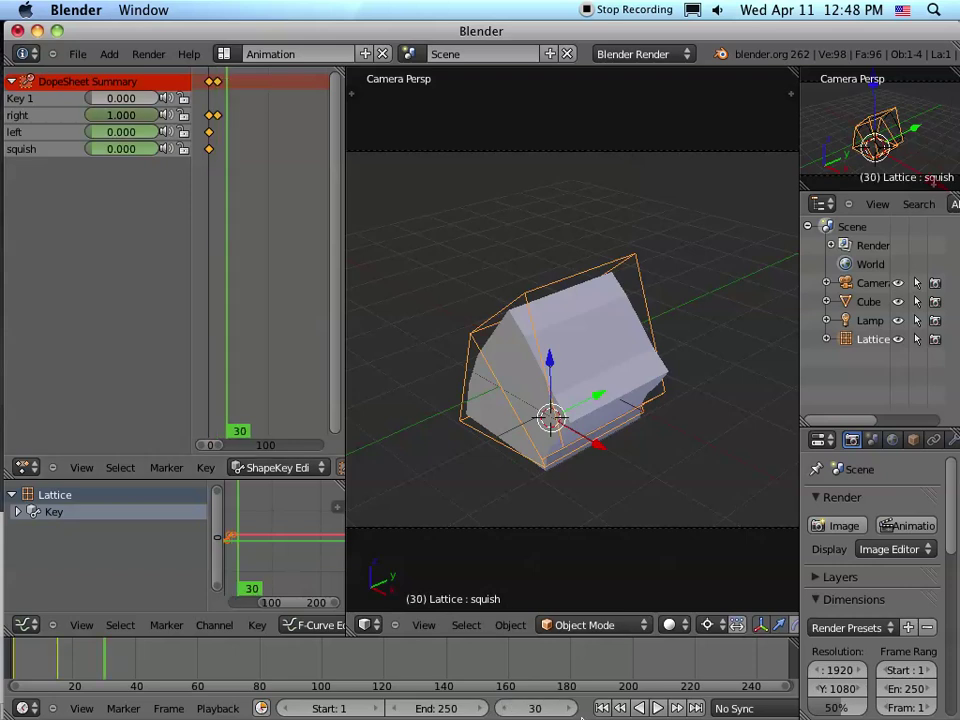
pyautogui.moveTo(111, 116); pyautogui.dragTo(22, 88)
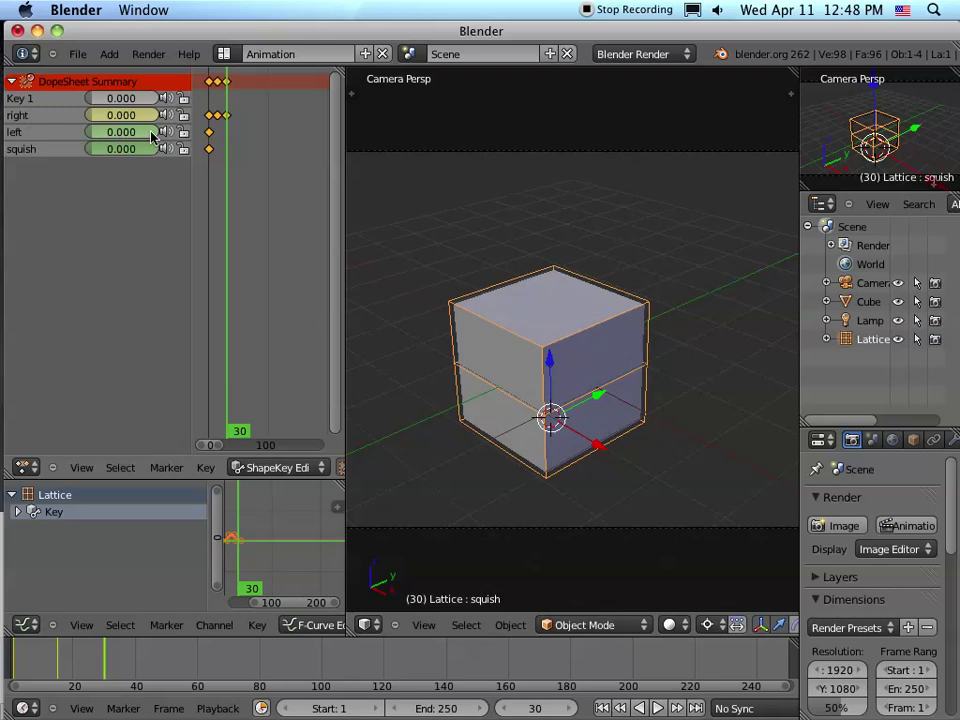
pyautogui.press('i')
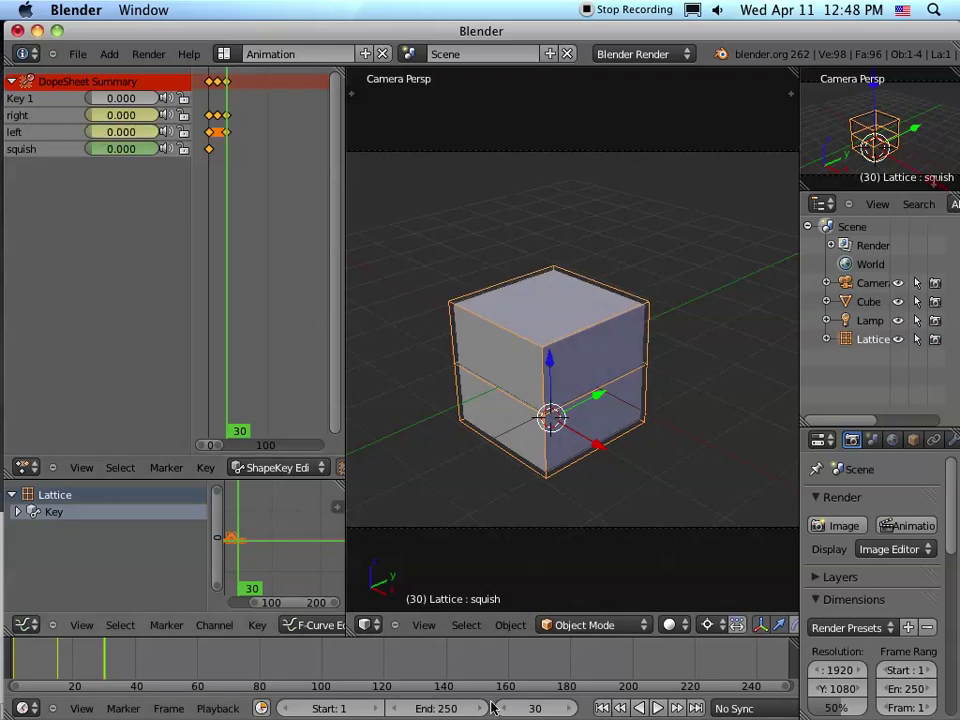
# Step: Set the left shape key to full strength at frame 45 and back to 0 at frame 60
pyautogui.click(540, 708)
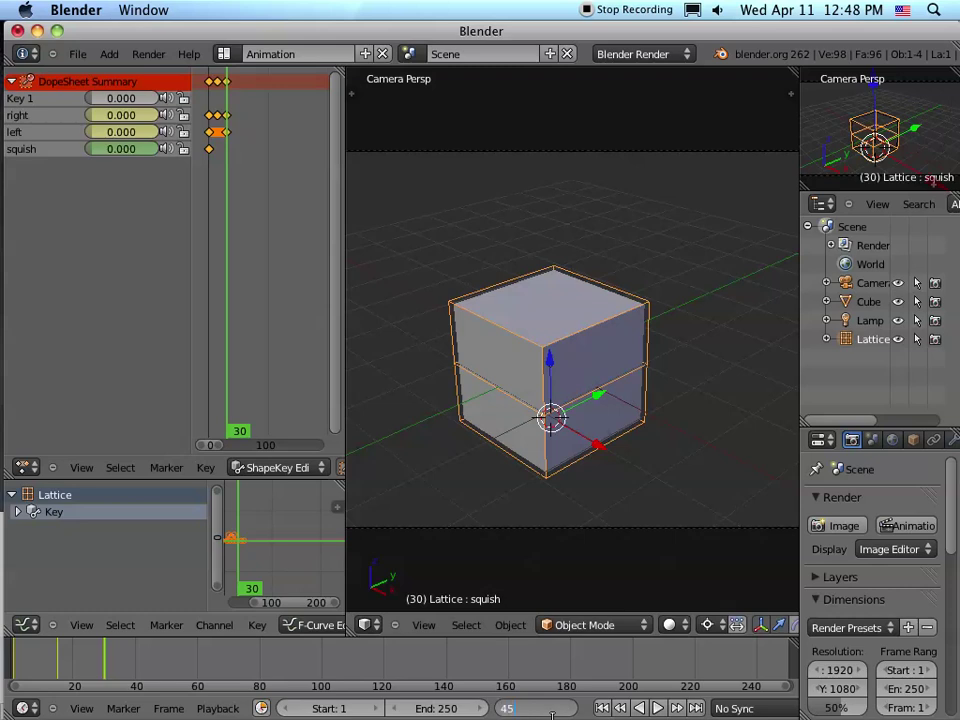
pyautogui.press('Return')
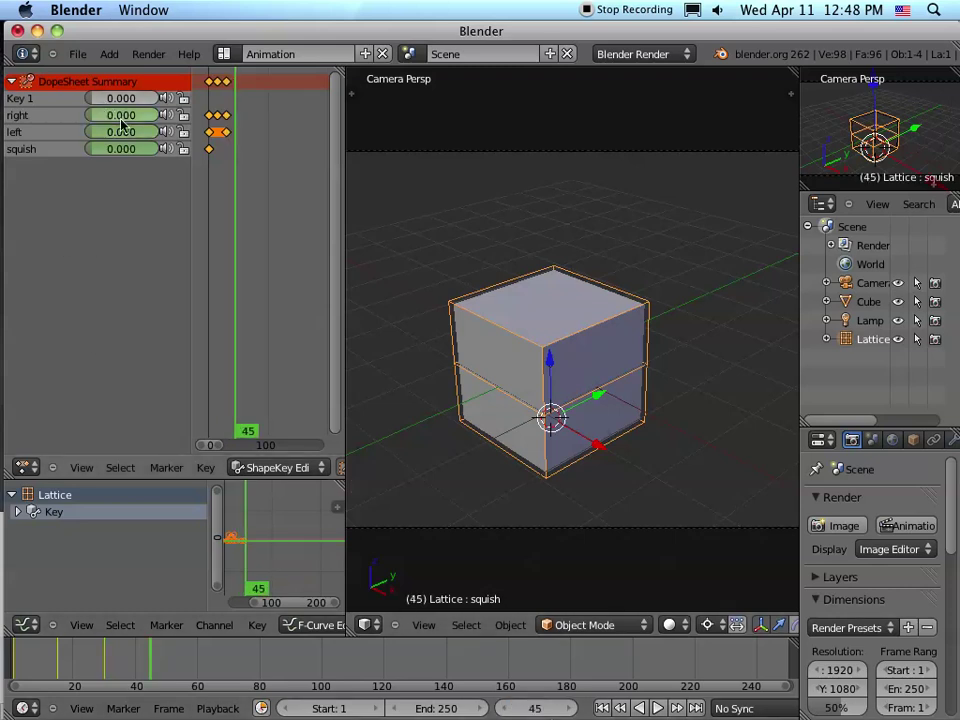
pyautogui.moveTo(101, 135); pyautogui.dragTo(214, 146)
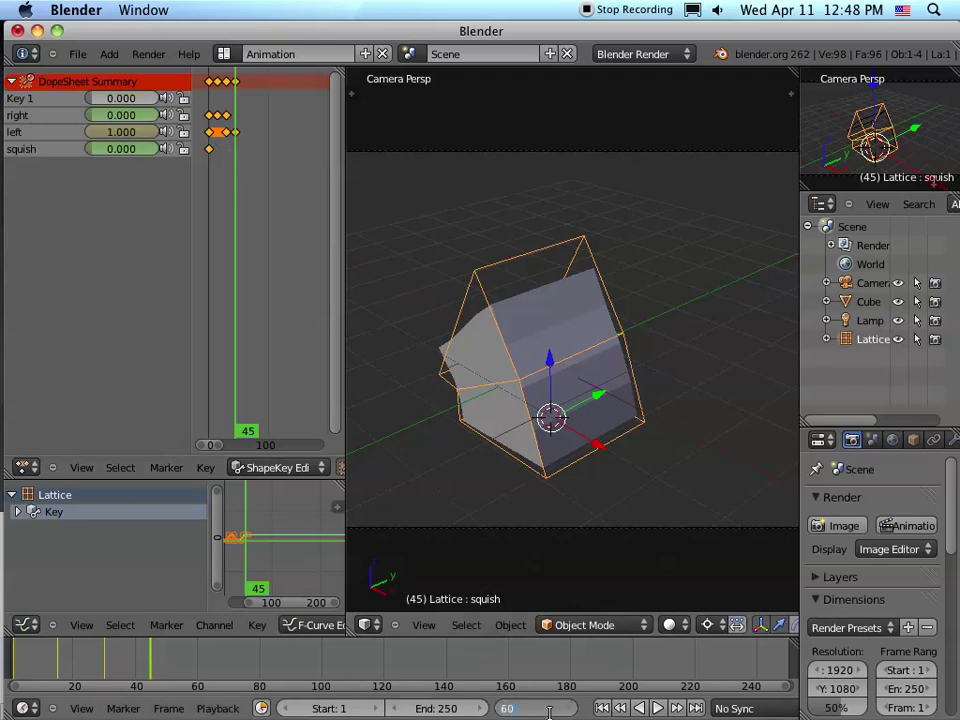
pyautogui.press('Return')
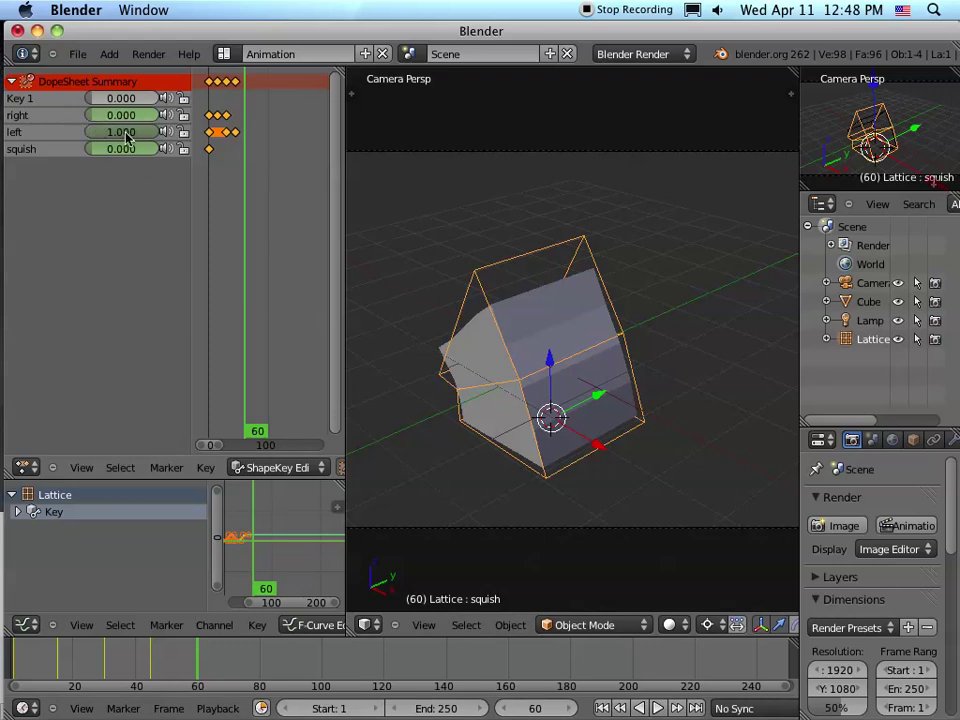
pyautogui.moveTo(143, 137); pyautogui.dragTo(71, 146)
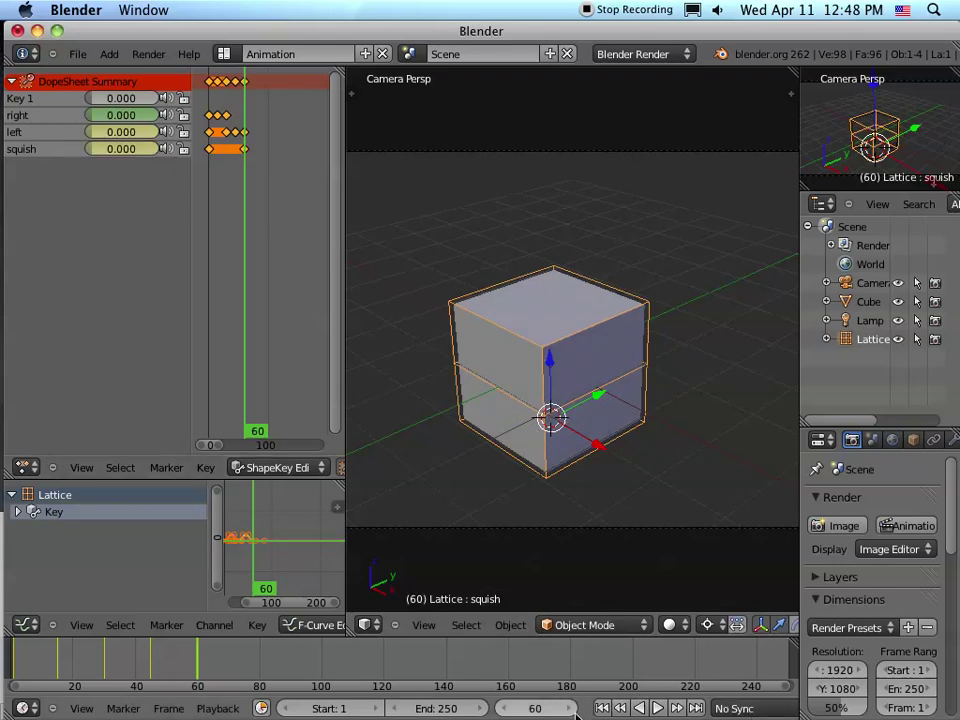
pyautogui.click(556, 708)
# Step: Set squish to 1.000 at frame 75 and back to 0.000 at frame 90
pyautogui.click(535, 710)
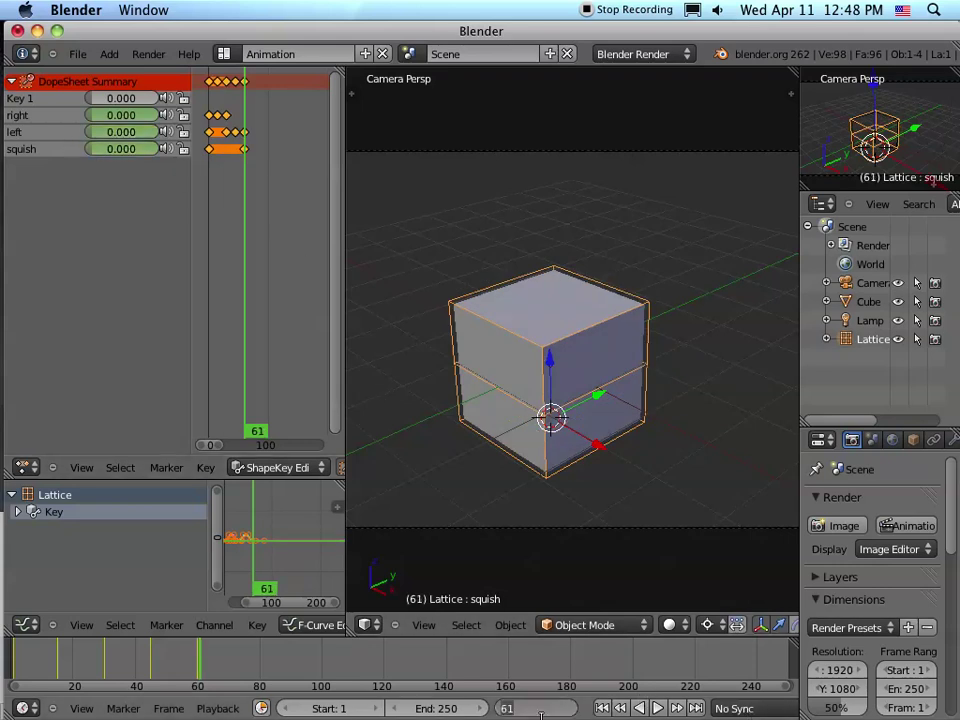
pyautogui.write('75')
pyautogui.press('Return')
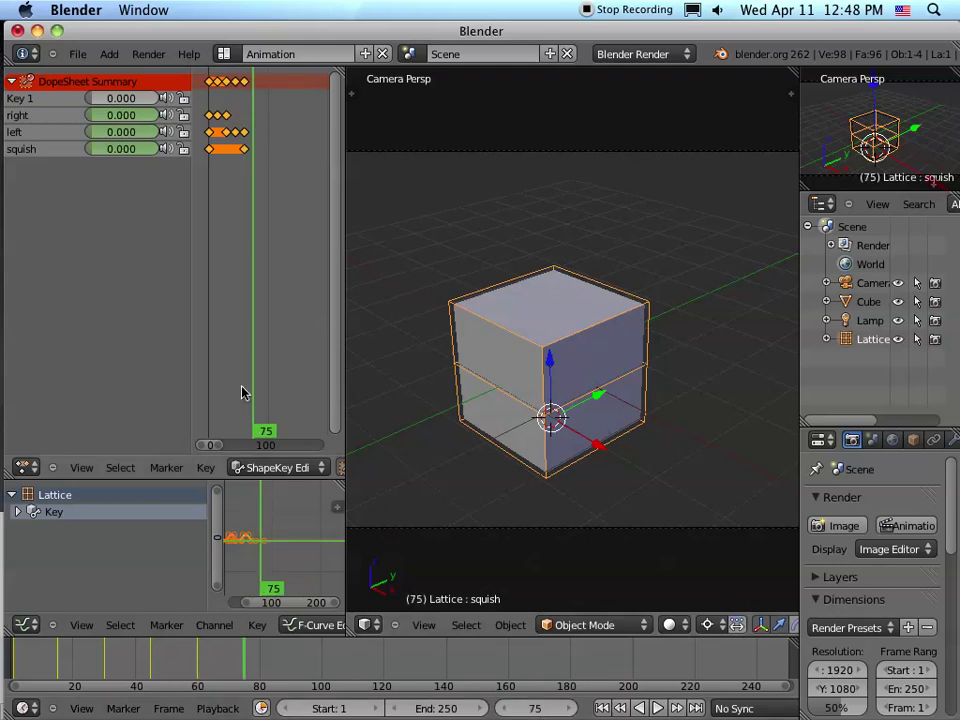
pyautogui.moveTo(100, 152); pyautogui.dragTo(197, 162)
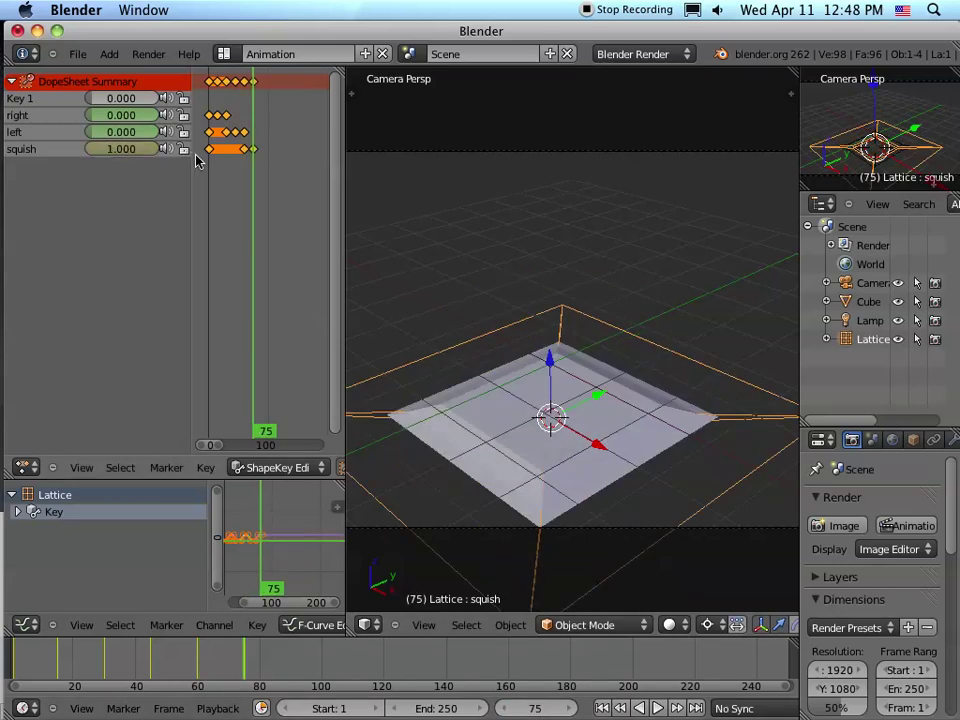
pyautogui.click(525, 709)
pyautogui.write('90')
pyautogui.press('Return')
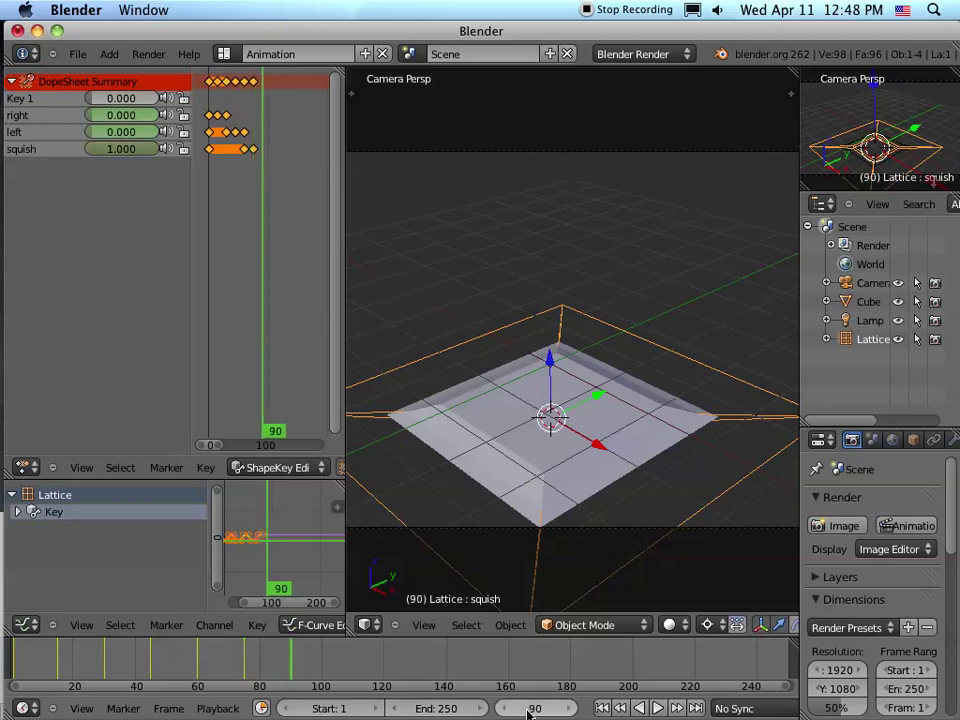
pyautogui.moveTo(107, 155); pyautogui.dragTo(64, 149)
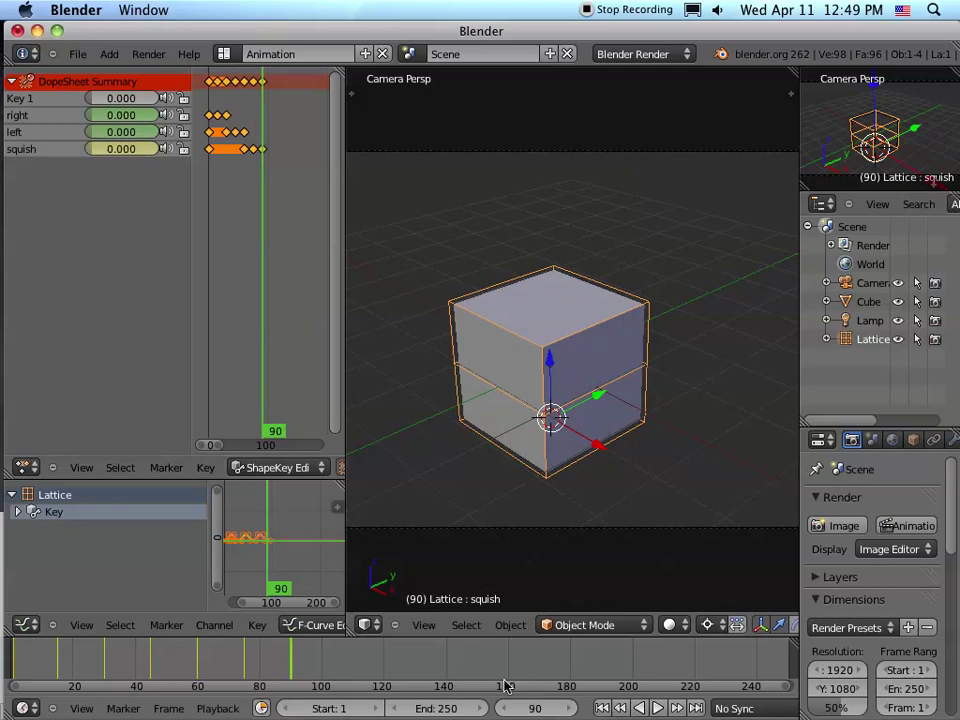
# Step: Set the animation End frame to 90 and play back the squish animation
pyautogui.click(428, 710)
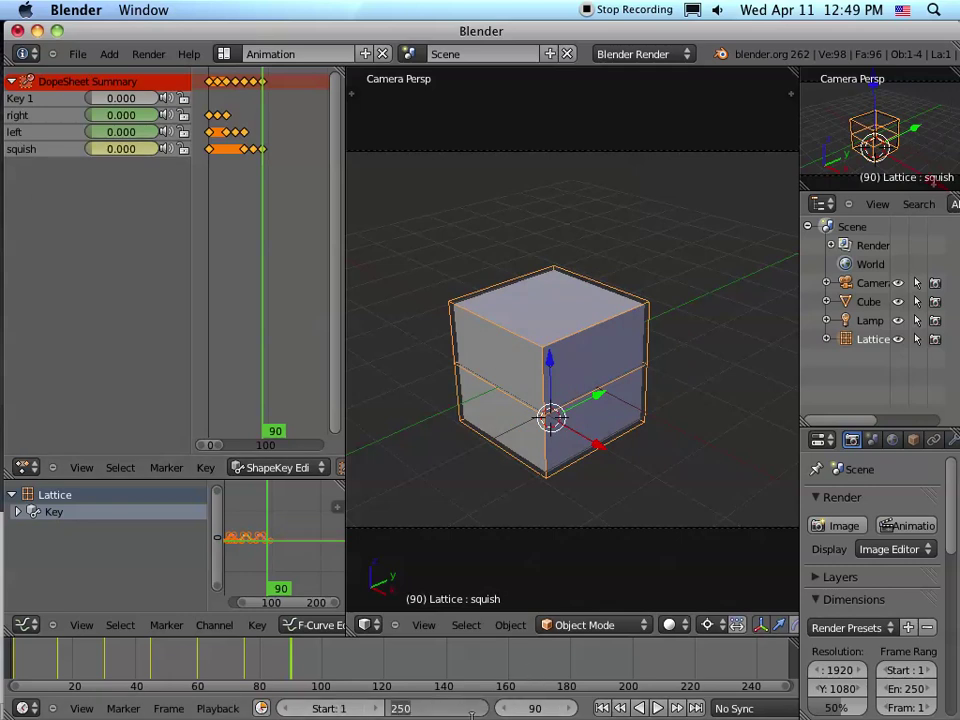
pyautogui.write('90')
pyautogui.press('Return')
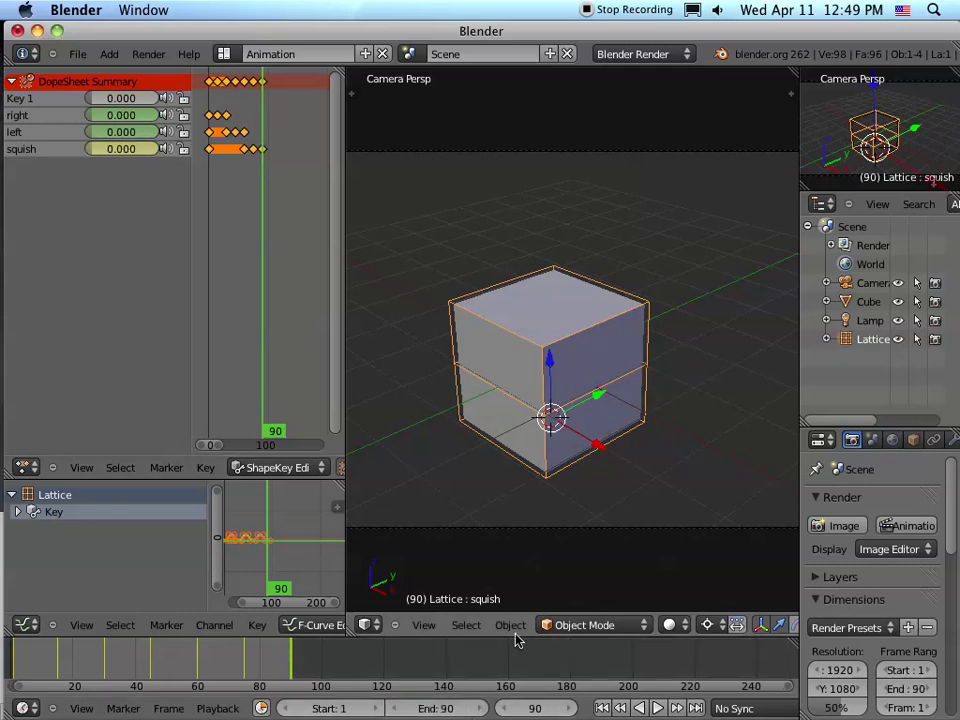
pyautogui.click(655, 708)
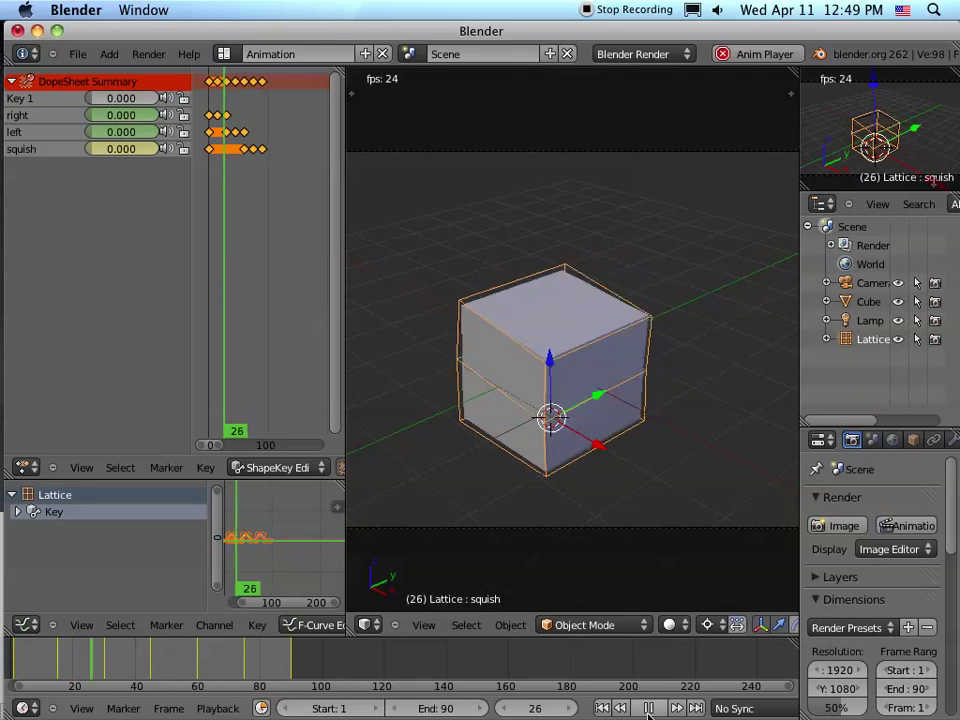
pyautogui.click(648, 708)
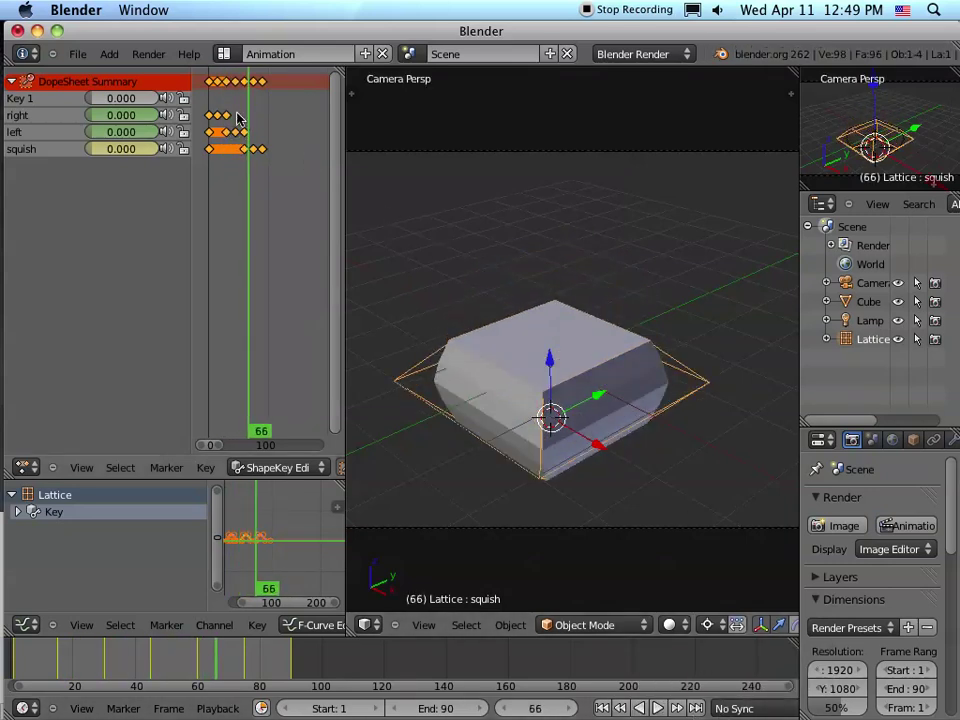
pyautogui.click(224, 53)
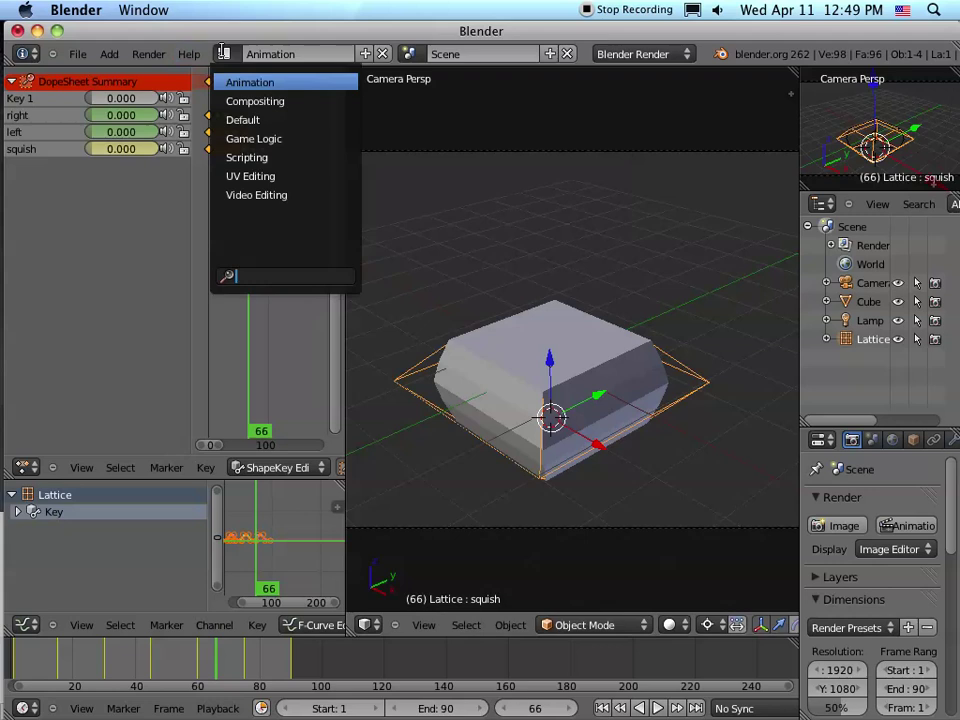
# Step: Return to the Default layout with solid shading and show the lattice's Modifiers tab
pyautogui.click(268, 120)
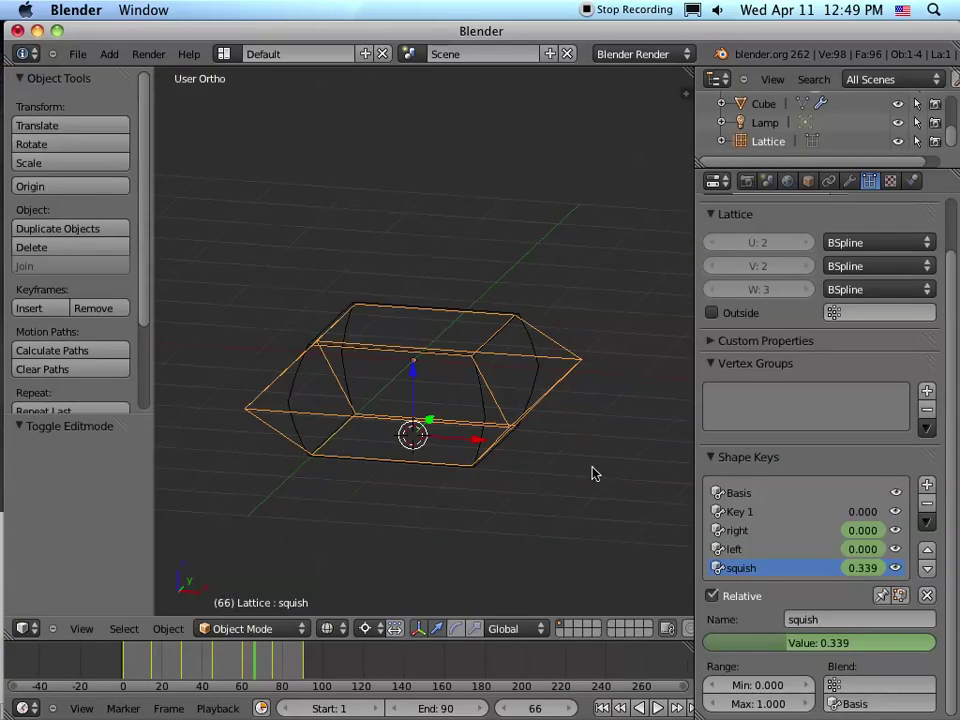
pyautogui.press('z')
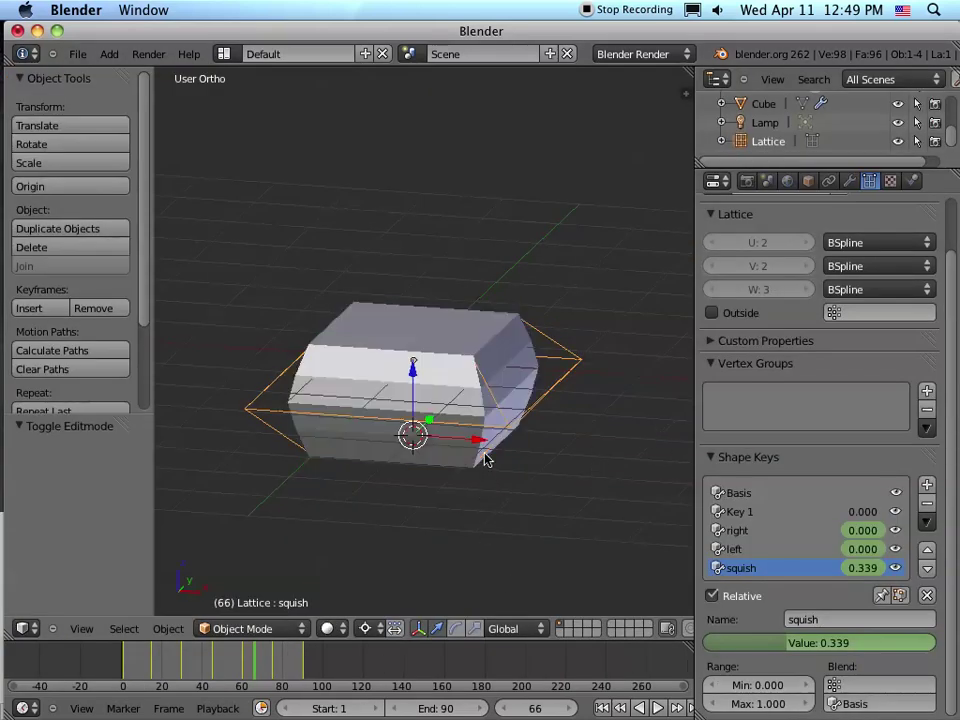
pyautogui.moveTo(551, 465); pyautogui.dragTo(520, 466, button='middle')
pyautogui.click(849, 181)
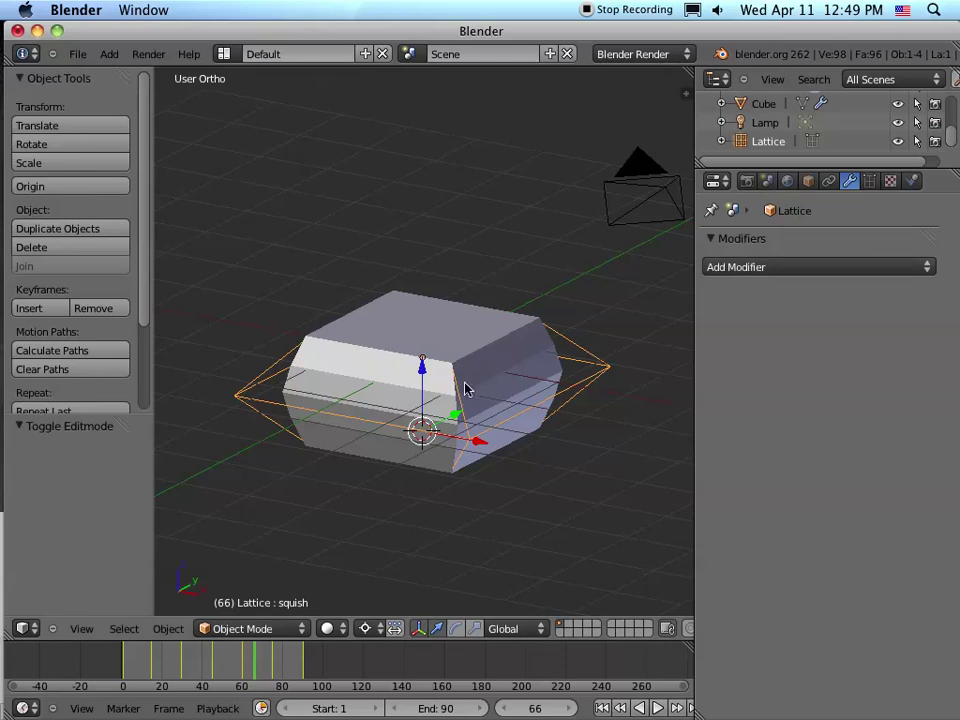
# Step: Add a Subdivision Surface modifier to Cube and raise its View subdivisions to 4
pyautogui.click(775, 108)
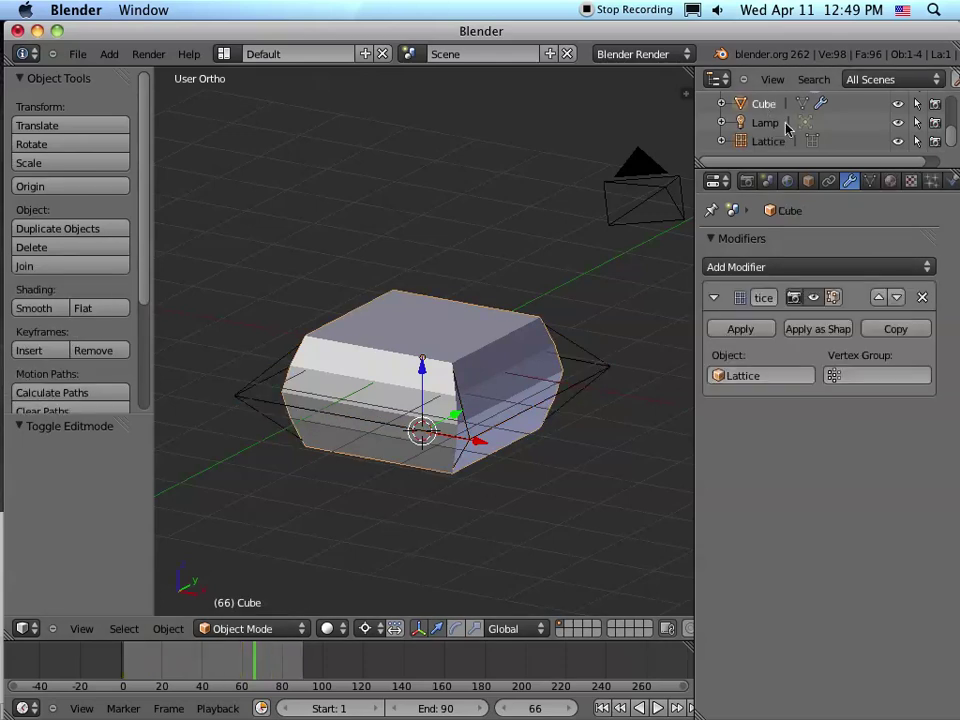
pyautogui.click(800, 268)
pyautogui.click(592, 554)
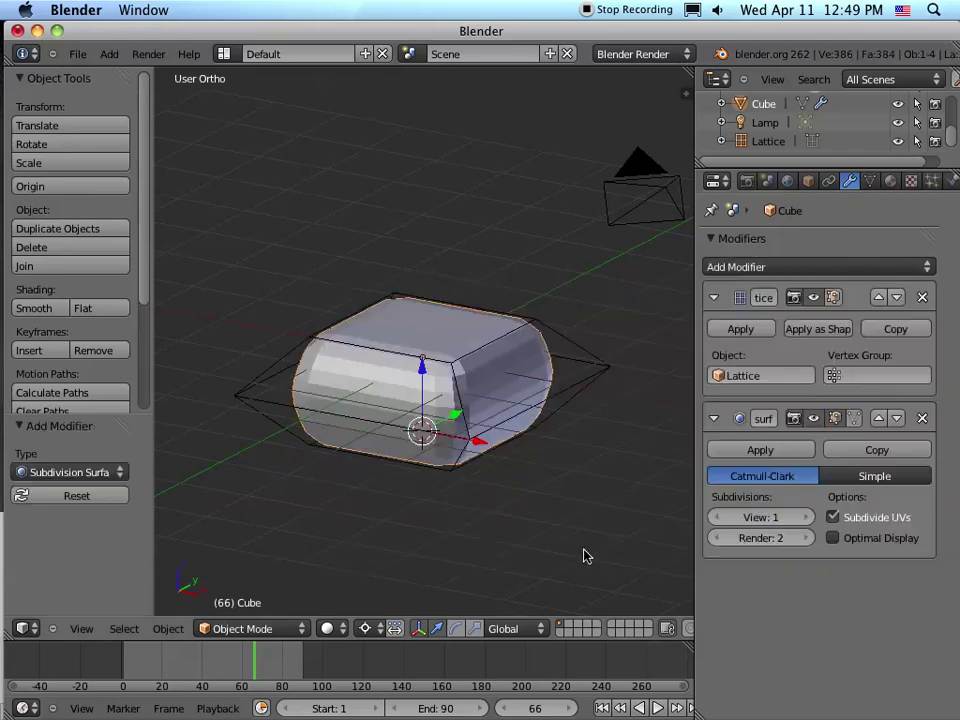
pyautogui.scroll(1, 686, 444)
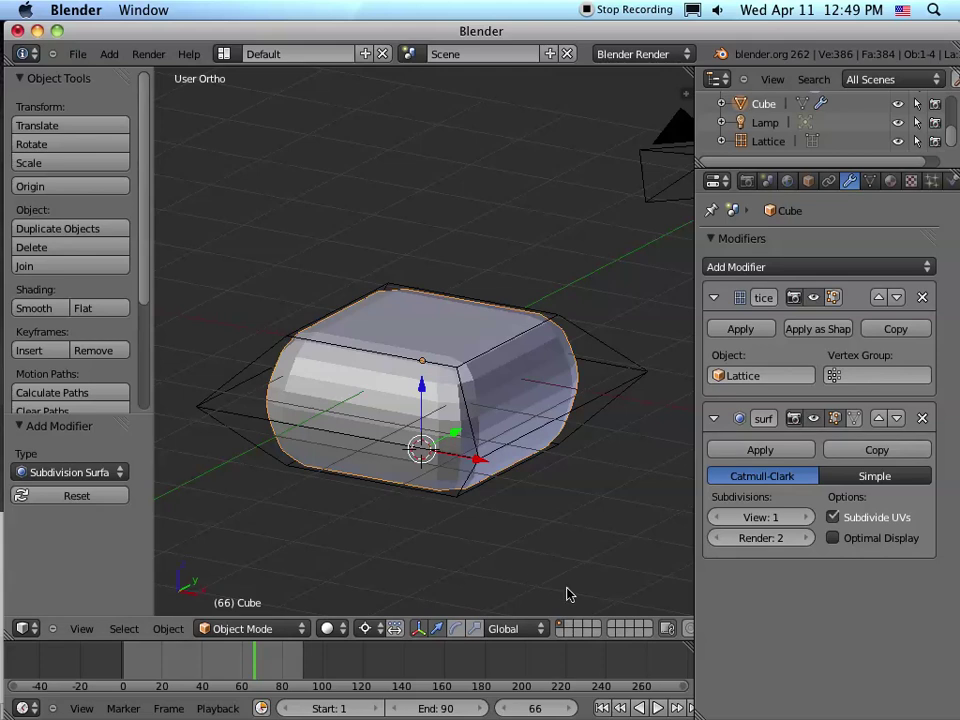
pyautogui.click(805, 517)
pyautogui.click(805, 517)
pyautogui.click(805, 517)
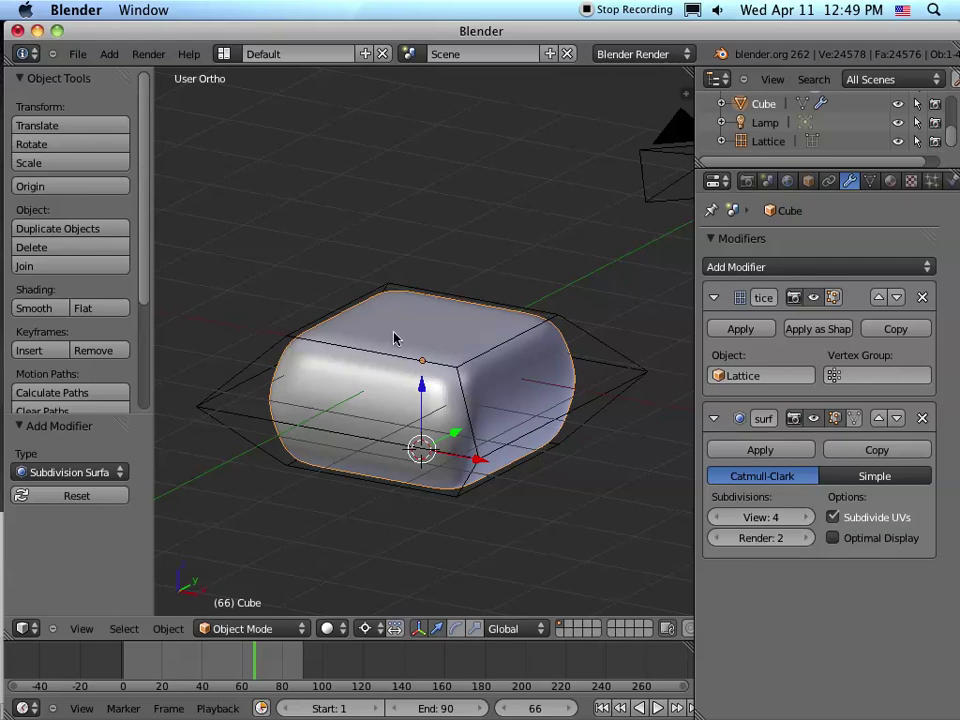
pyautogui.moveTo(449, 507); pyautogui.dragTo(412, 532, button='middle')
pyautogui.moveTo(254, 672); pyautogui.dragTo(123, 684)
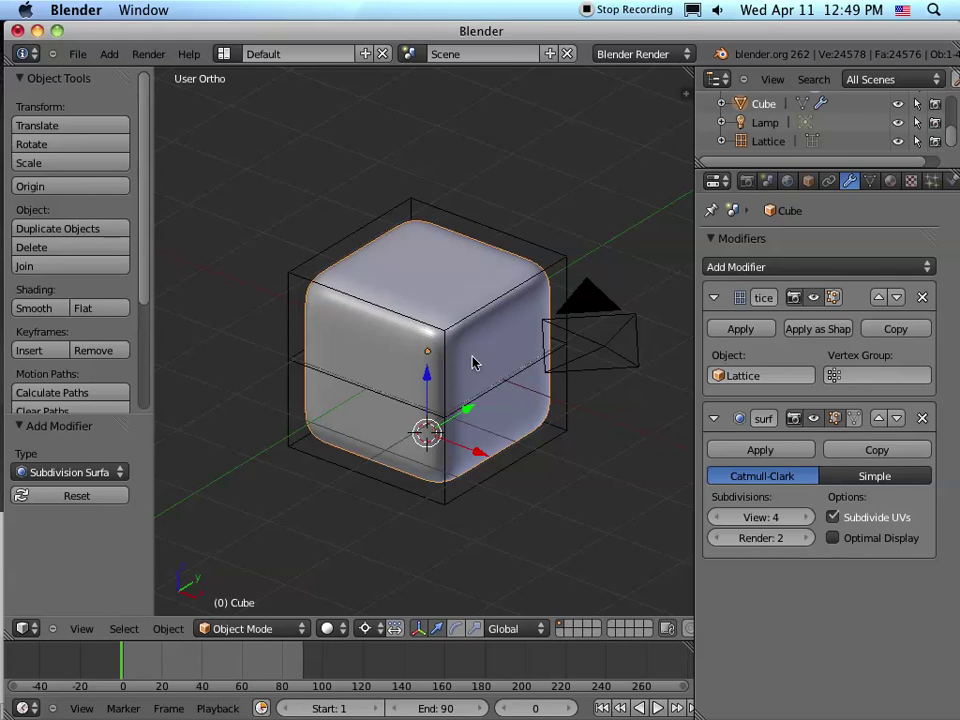
# Step: In the cube's Edit Mode, move three vertices, raising the top one 0.857 along Z
pyautogui.press('Tab')
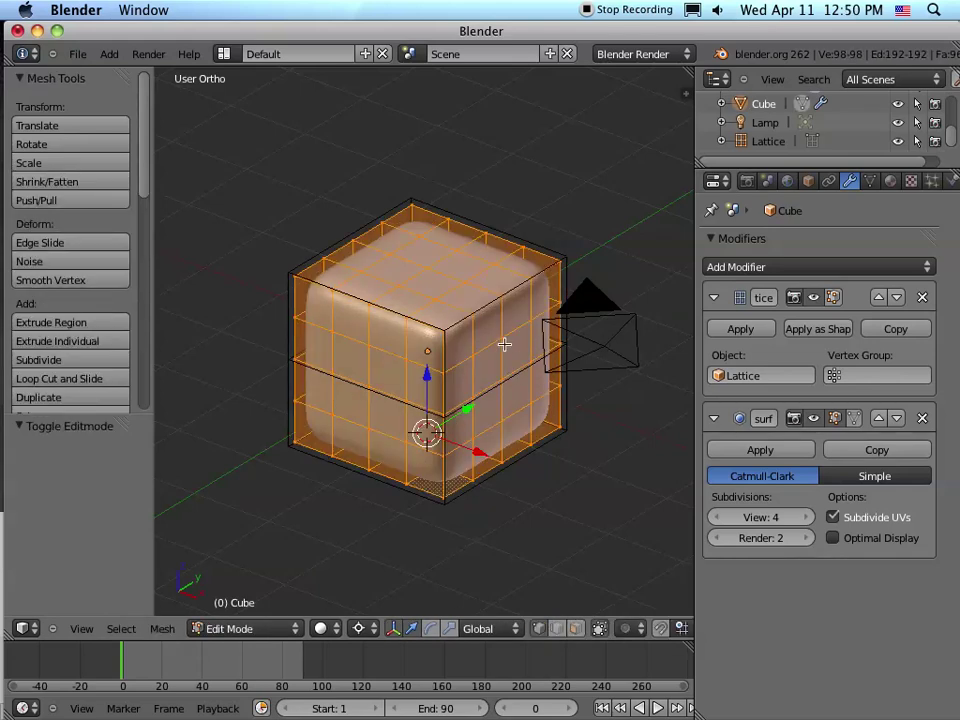
pyautogui.rightClick(502, 340)
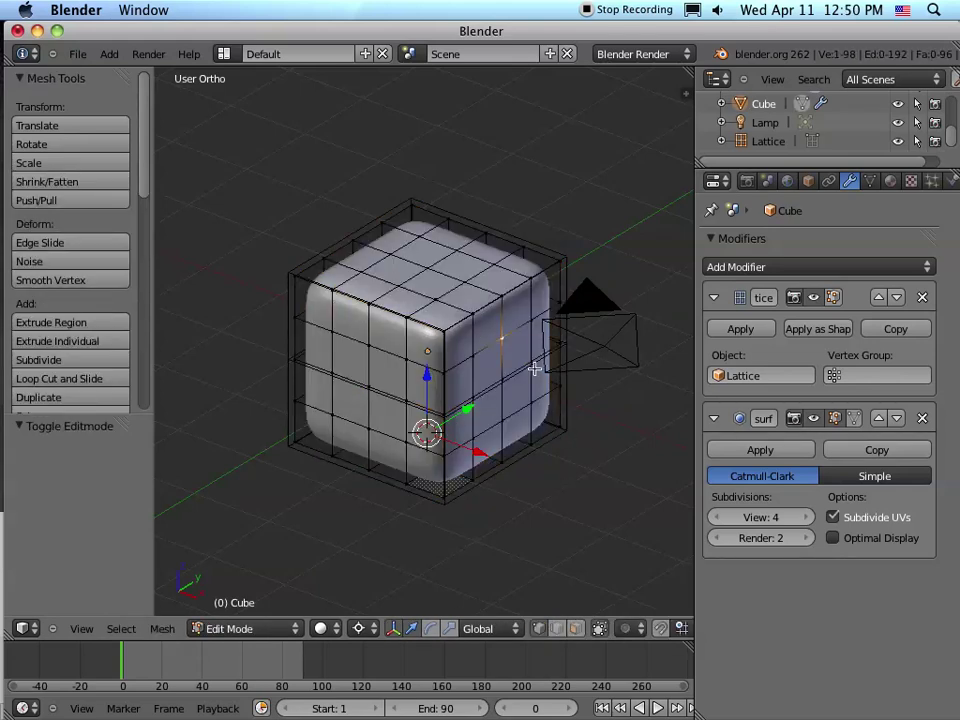
pyautogui.press('g')
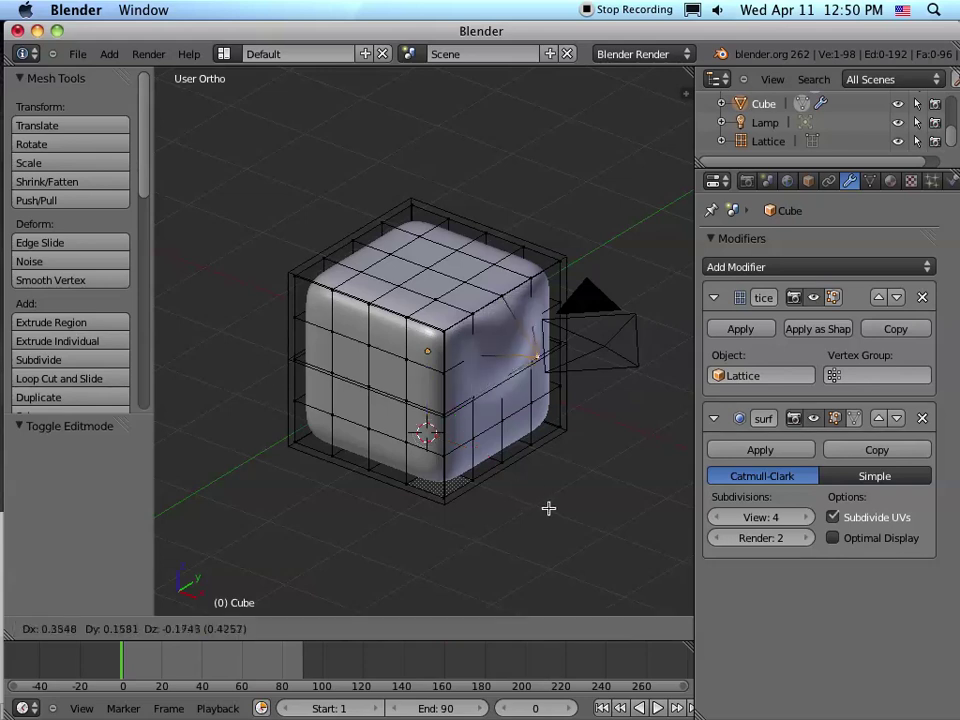
pyautogui.click(601, 525)
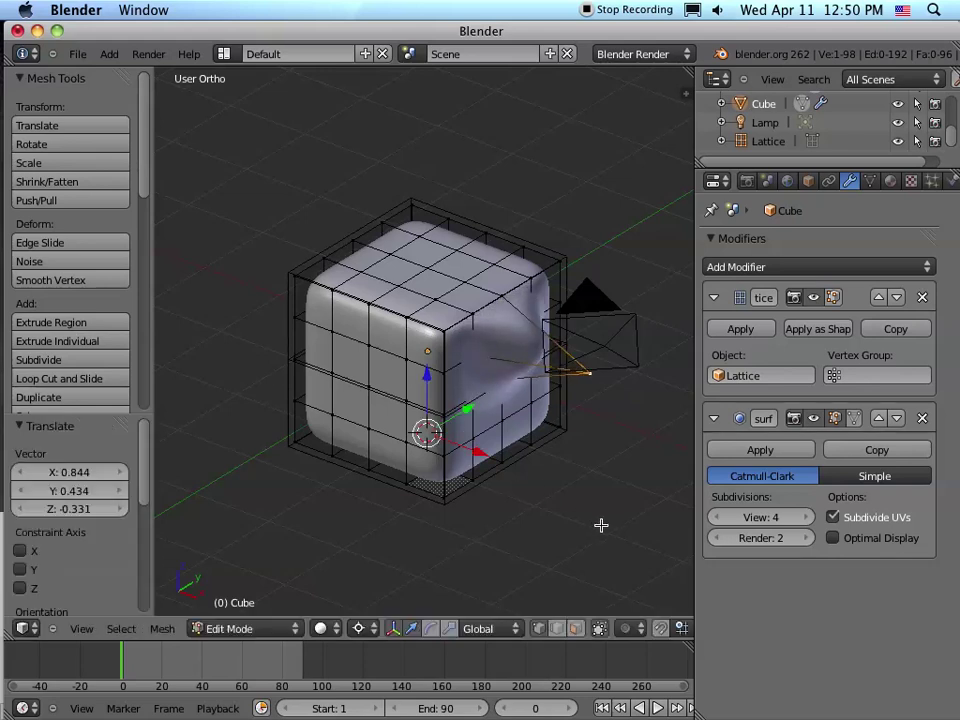
pyautogui.rightClick(334, 340)
pyautogui.press('g')
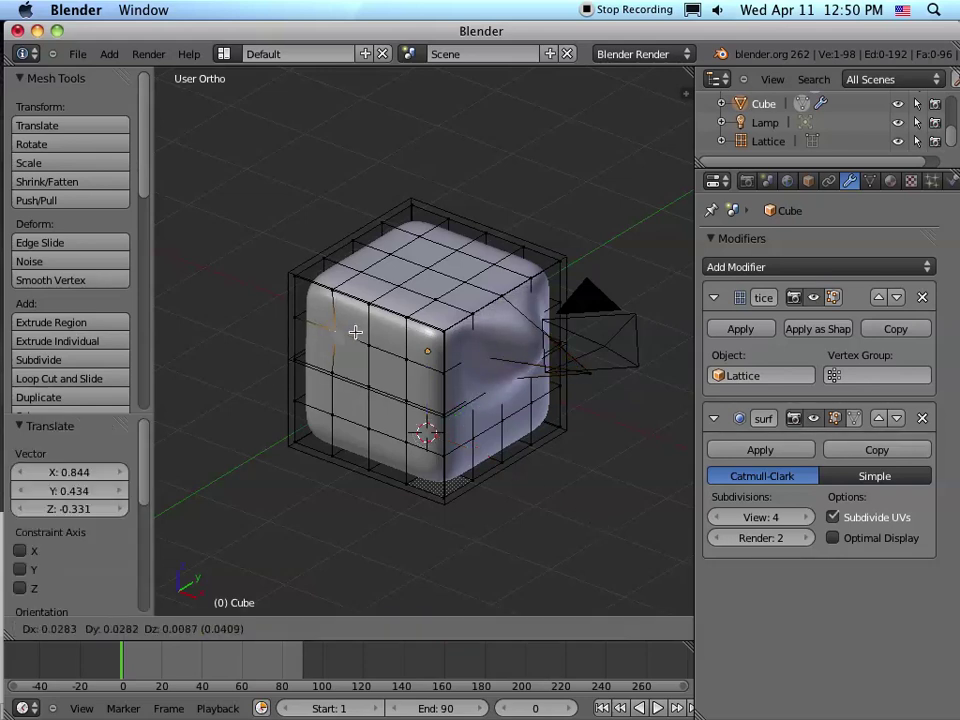
pyautogui.click(298, 232)
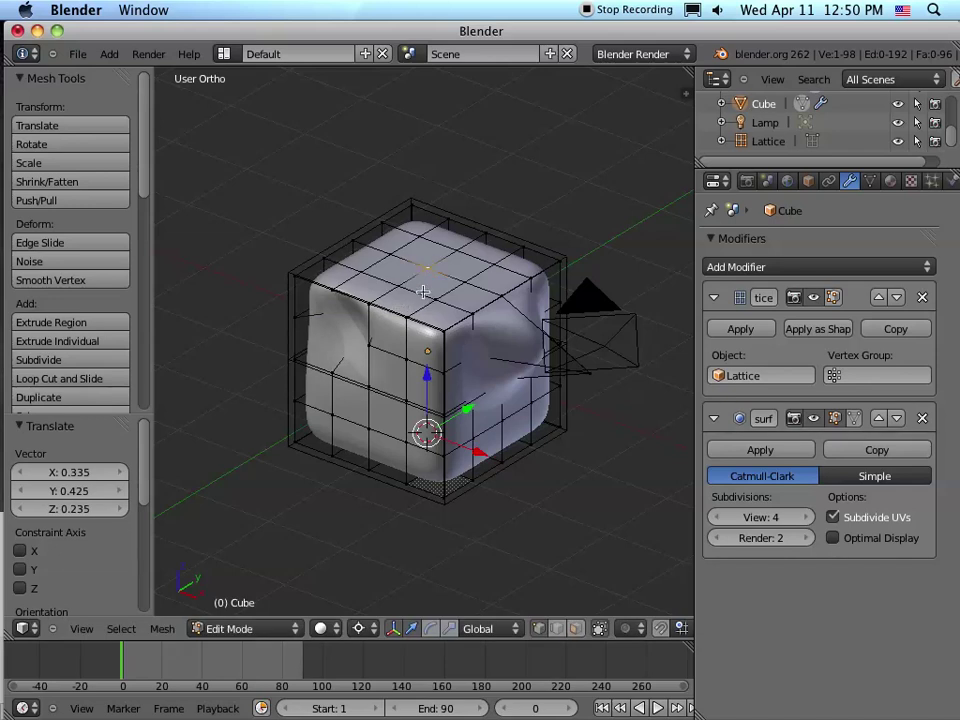
pyautogui.press('g')
pyautogui.press('z')
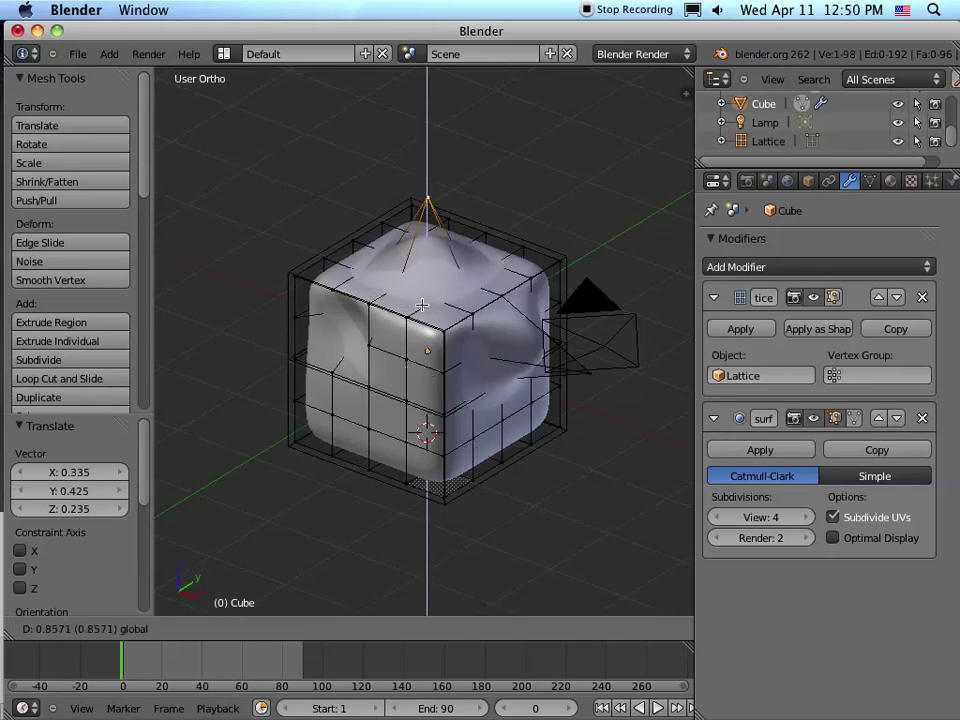
pyautogui.click(428, 220)
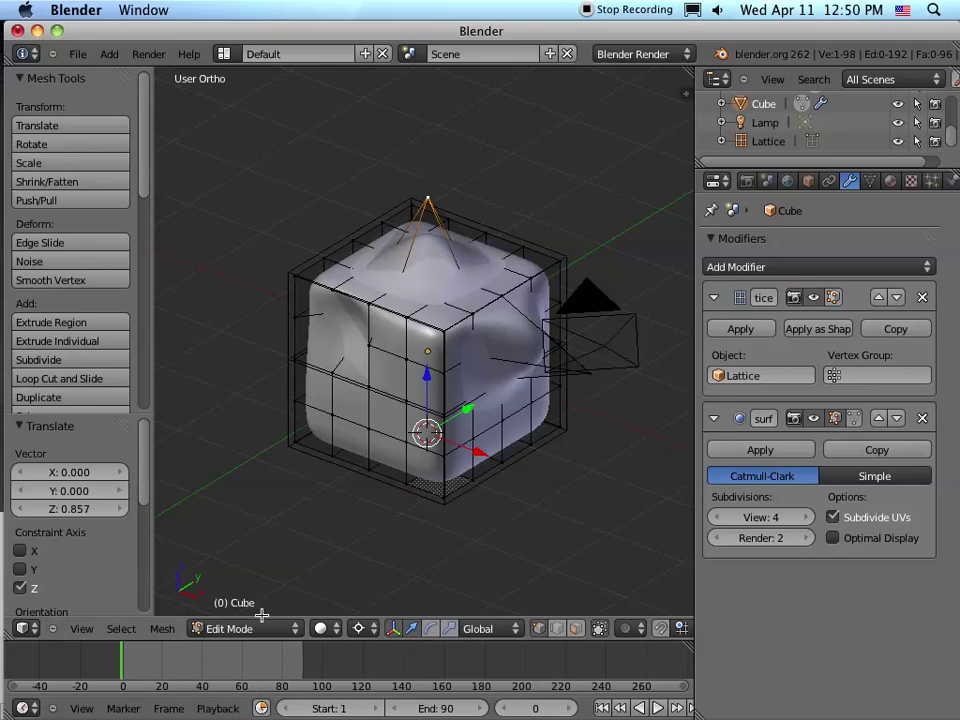
pyautogui.press('Tab')
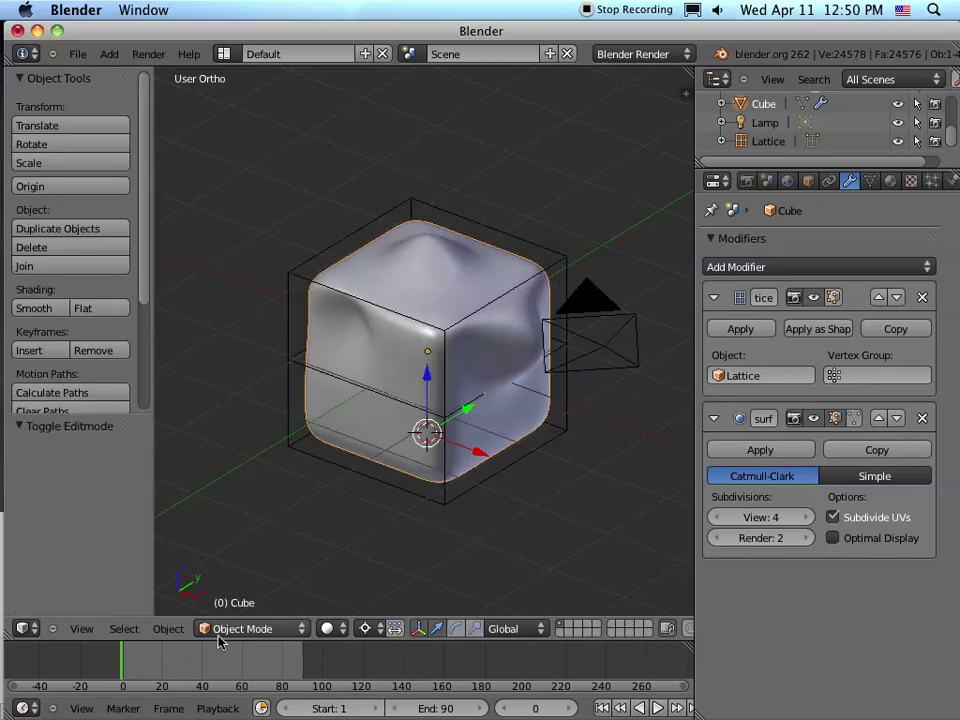
pyautogui.click(130, 660)
pyautogui.moveTo(130, 660); pyautogui.dragTo(49, 695)
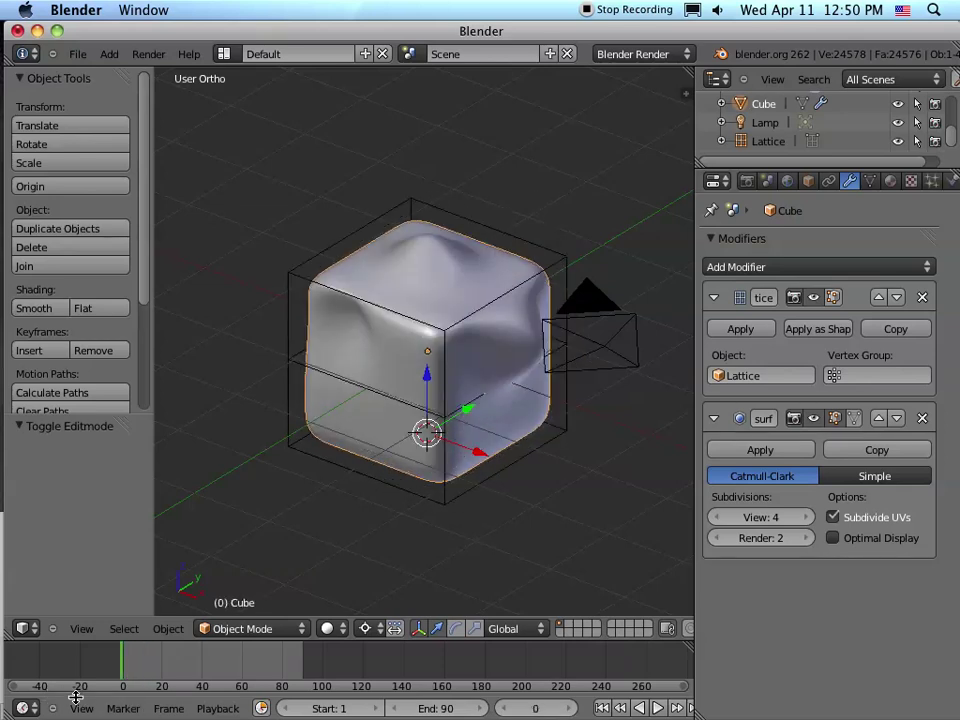